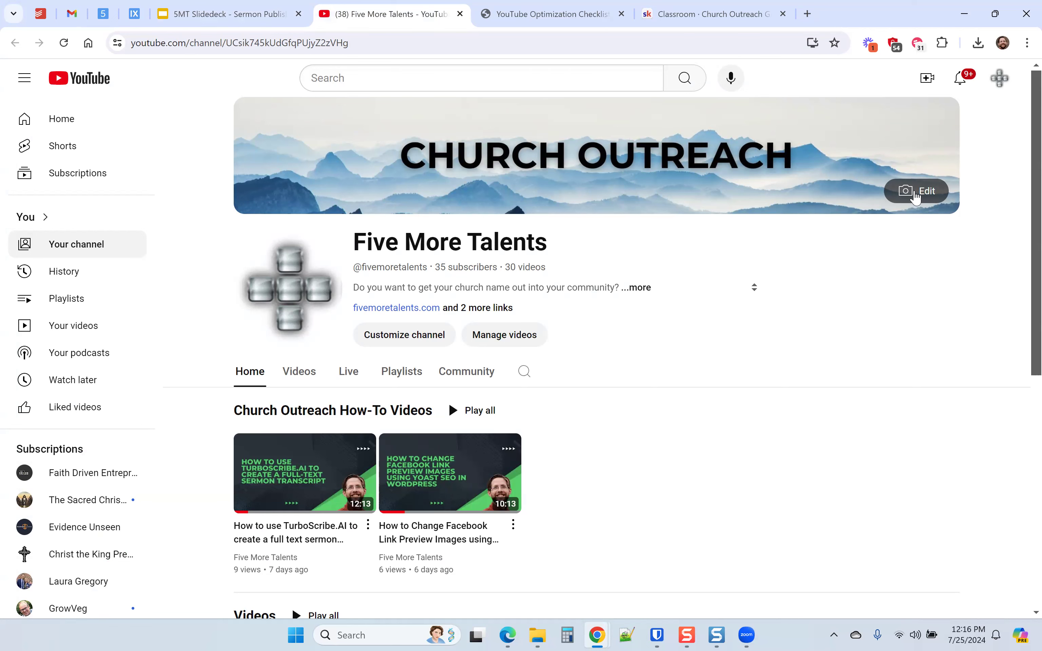
Open the banner's branding settings from the channel page and close them again
left_click(915, 195)
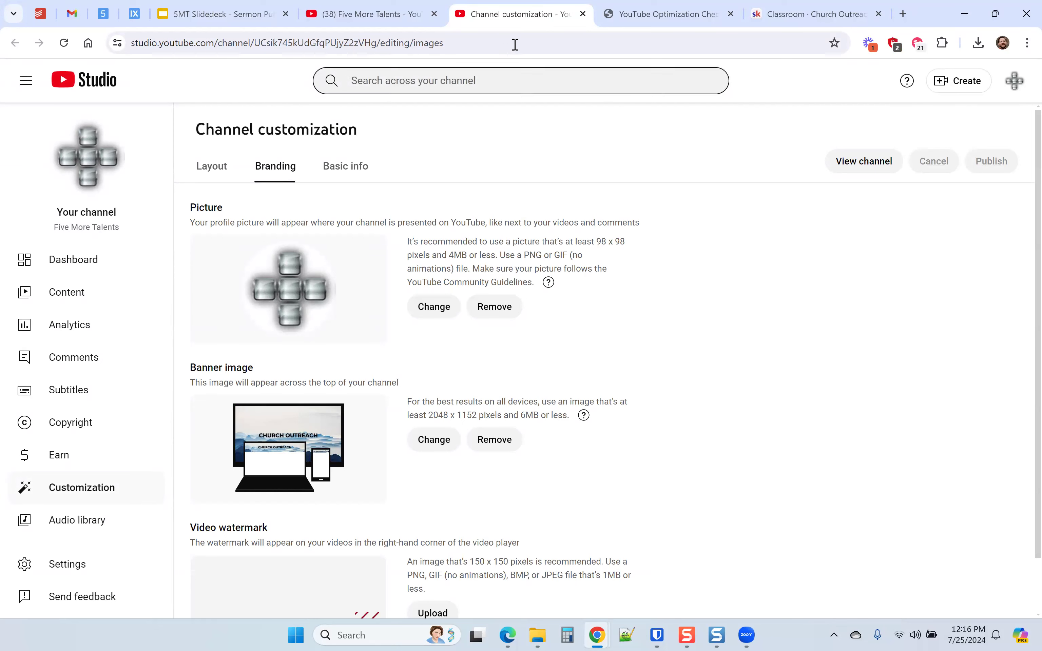
left_click(583, 14)
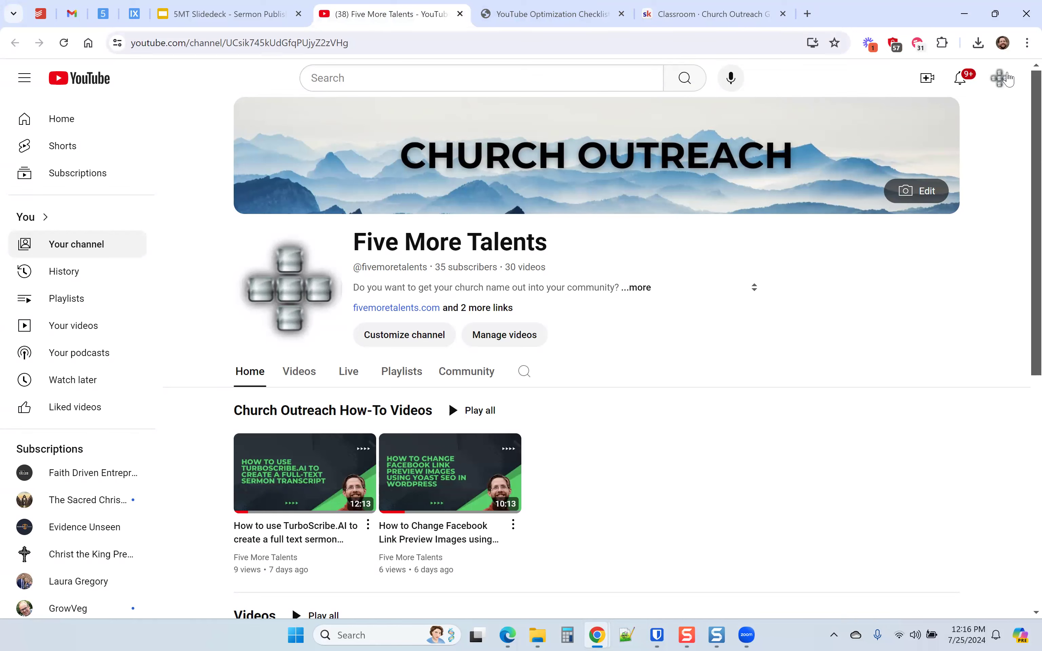
Look through the list of accounts available for switching on YouTube and close it
left_click(1002, 86)
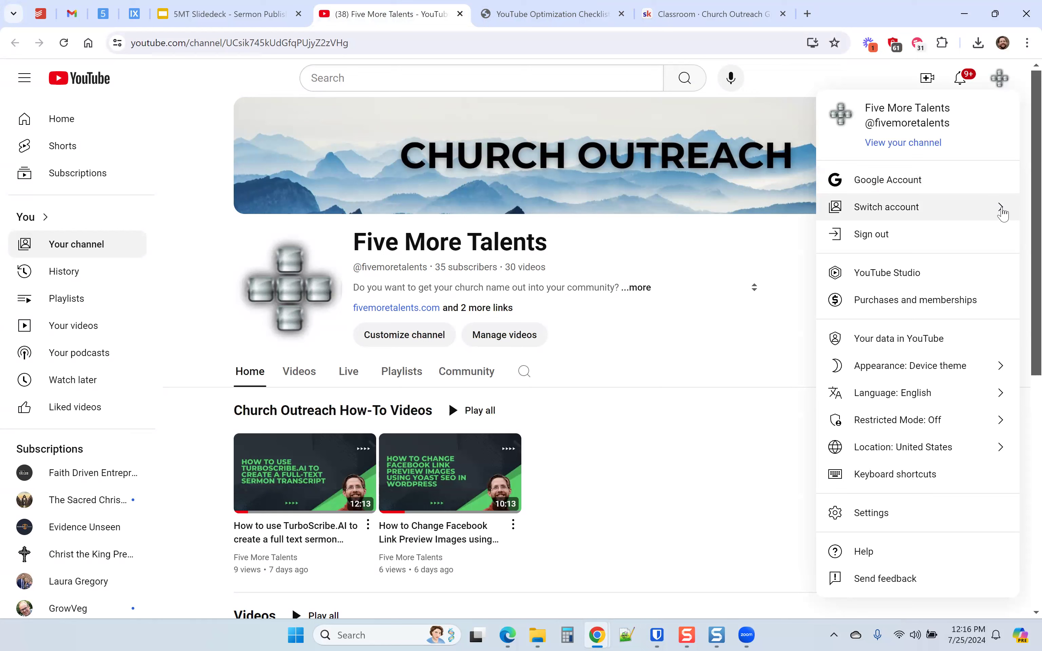
left_click(1002, 209)
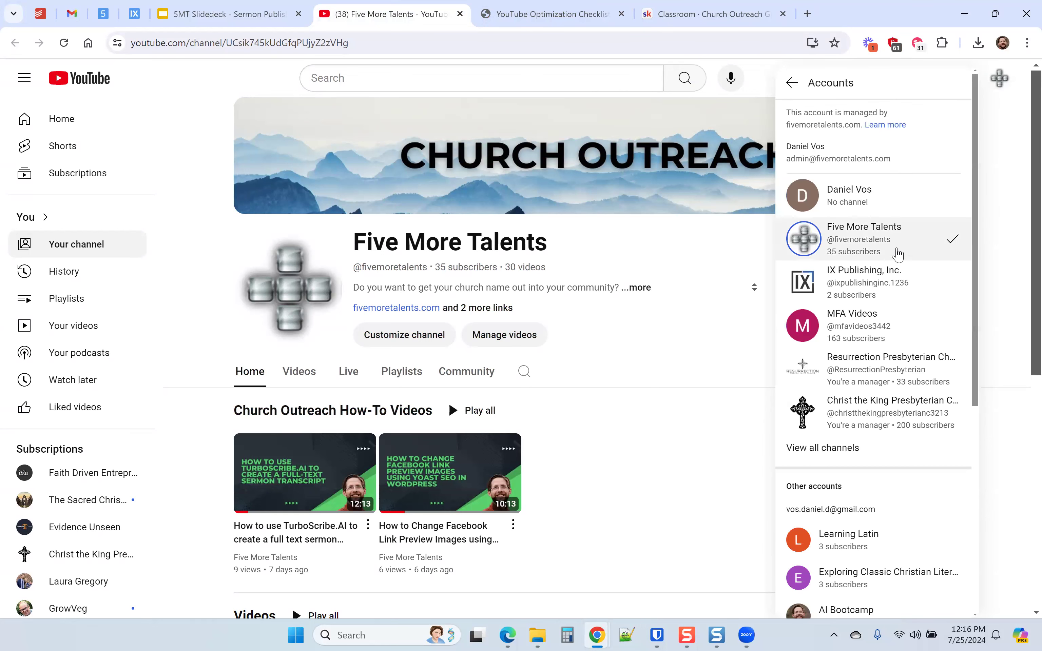
scroll(898, 254, "down", 3)
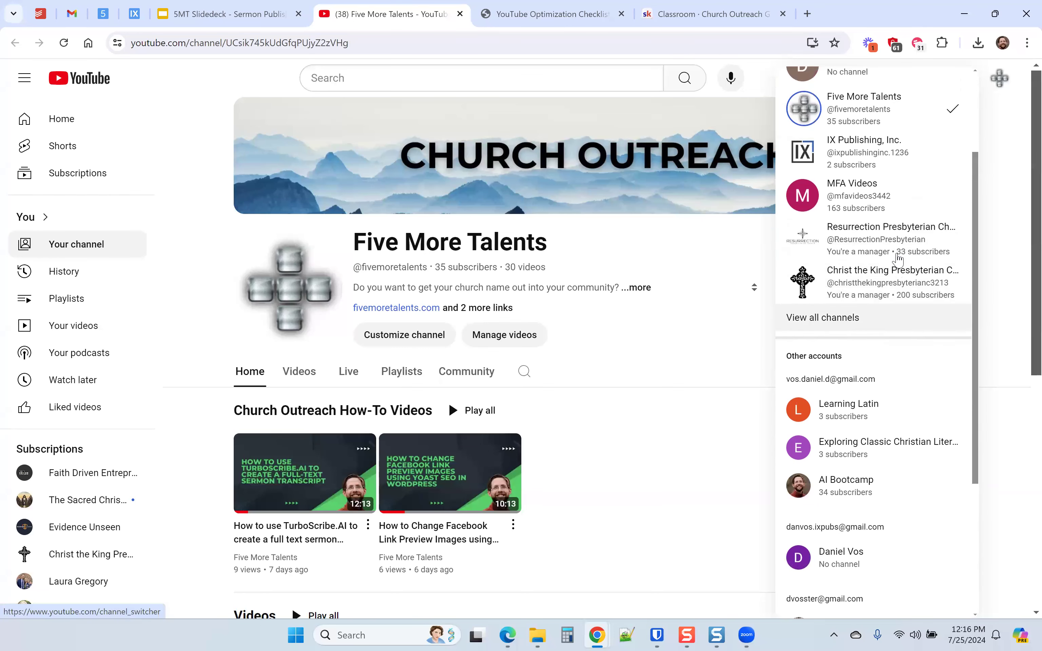
scroll(895, 258, "up", 3)
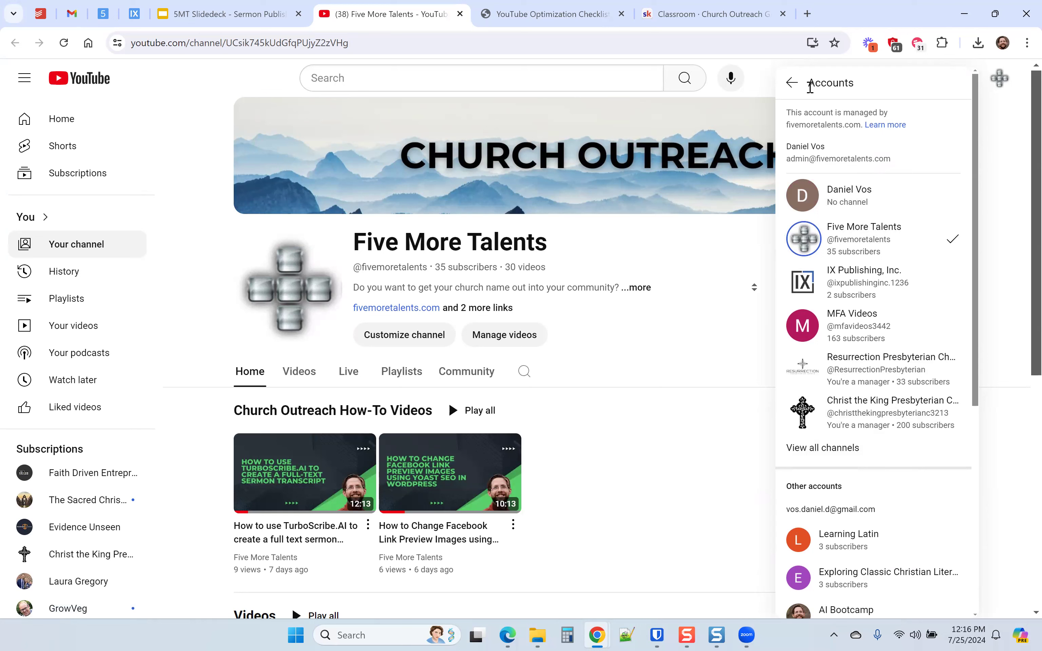
left_click(792, 85)
left_click(855, 85)
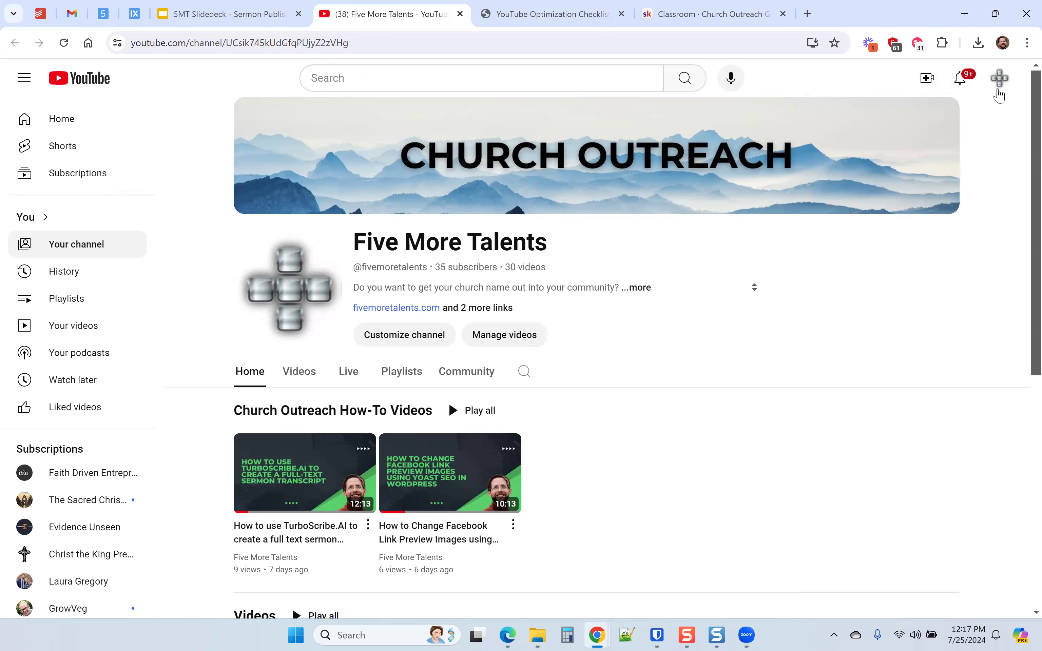
Open the branding settings in YouTube Studio from the channel's banner image
mouse_move(830, 207)
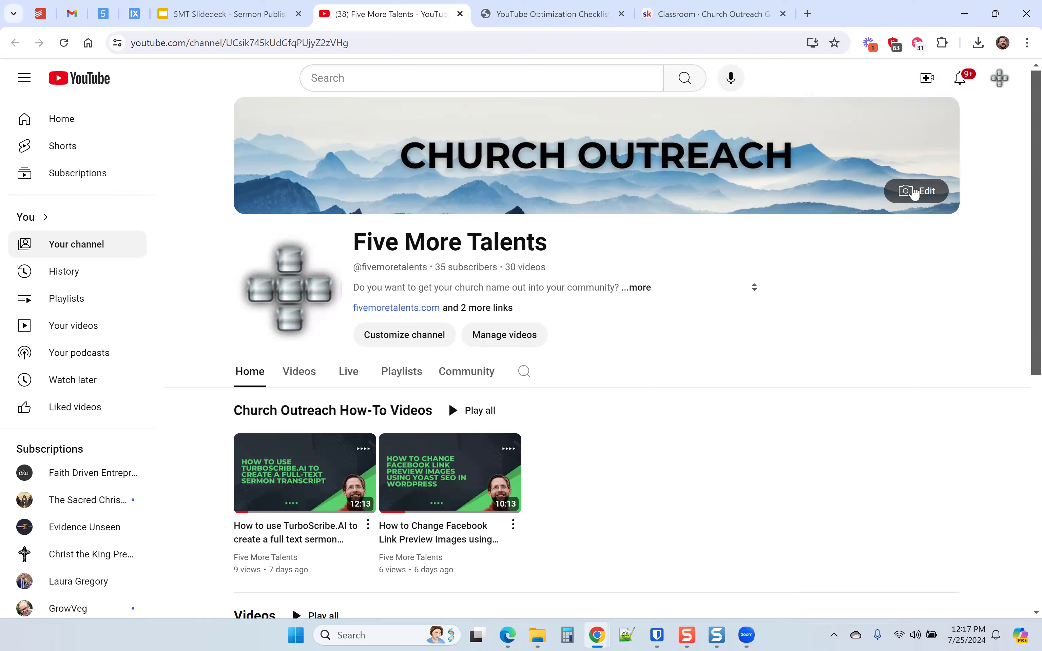
left_click(918, 198)
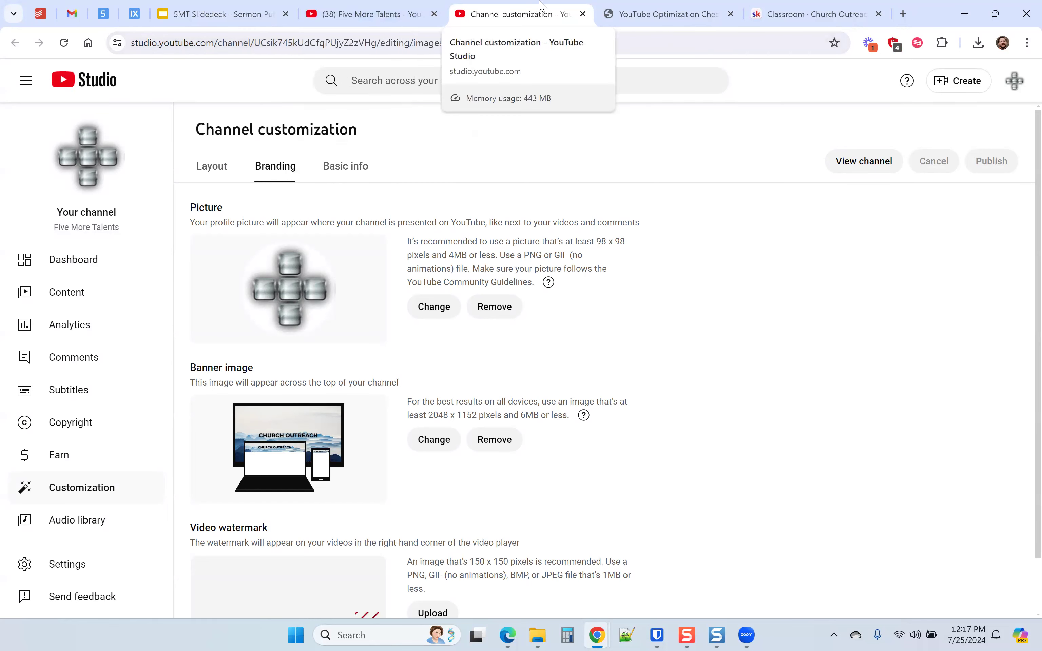
mouse_move(372, 14)
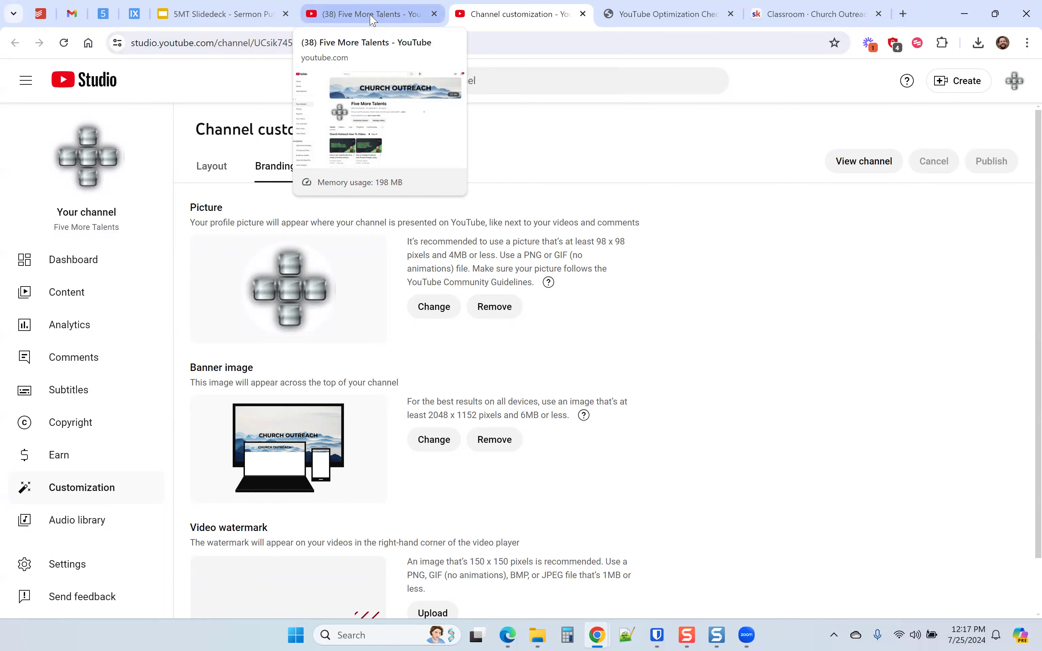
Open channel customization from the Five More Talents channel page, close the duplicate branding page, and return to the channel
left_click(373, 20)
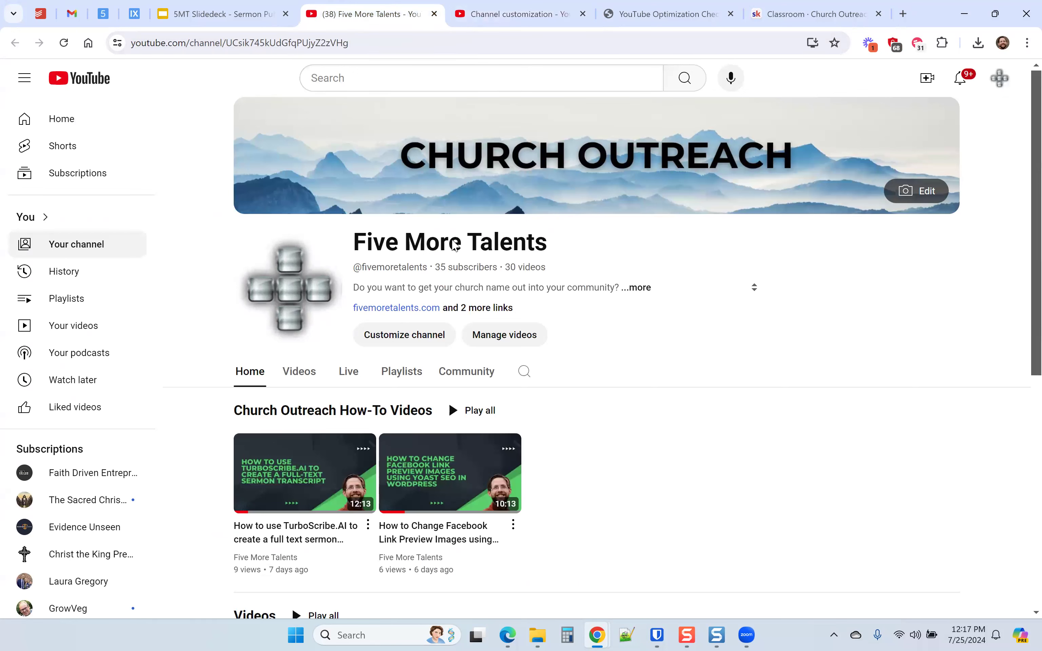
left_click(404, 336)
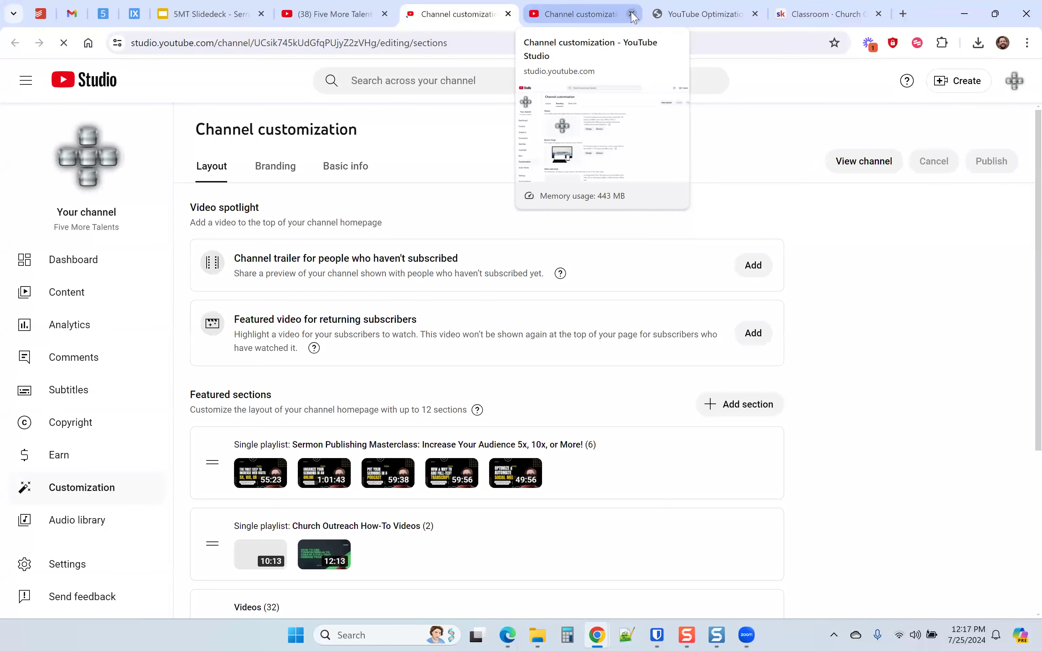
left_click(631, 14)
left_click(338, 14)
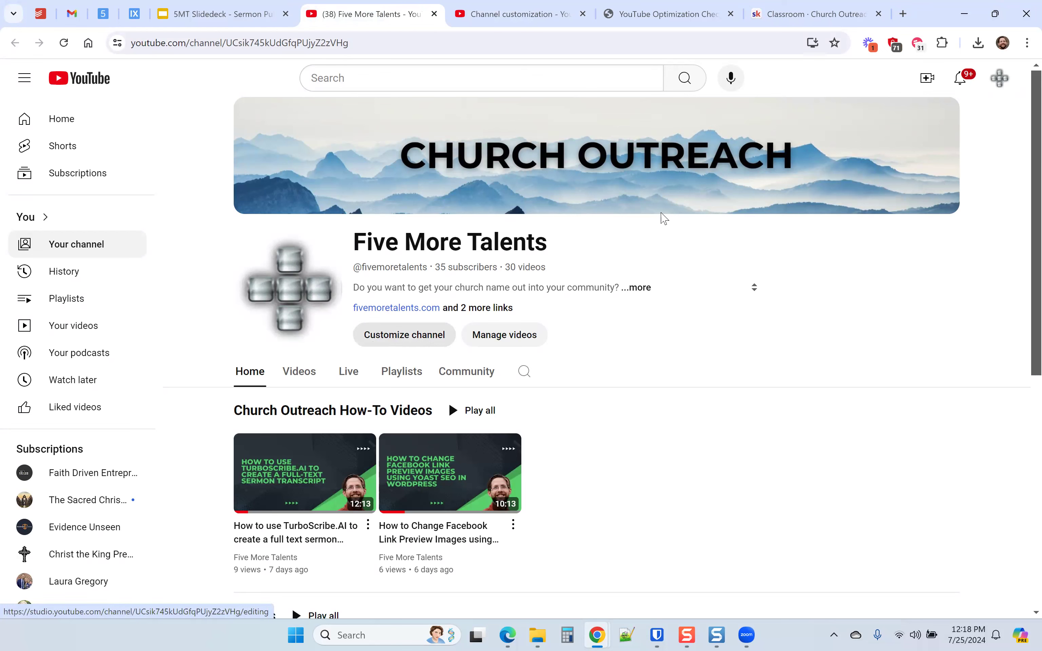
Review the picture, banner image and video watermark requirements in the channel's branding settings
mouse_move(922, 196)
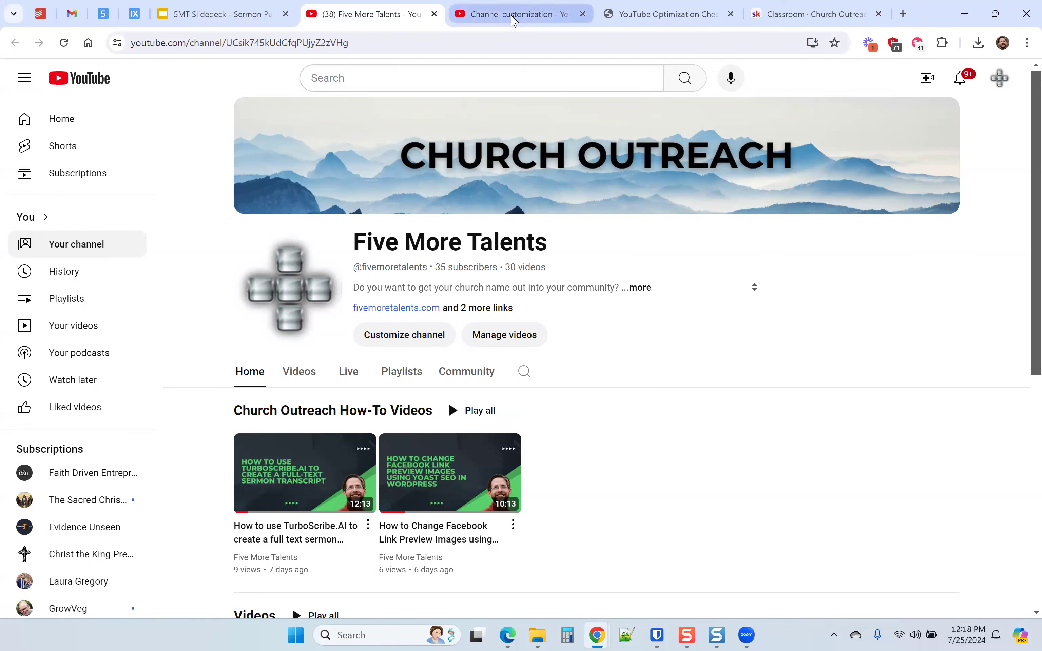
left_click(513, 17)
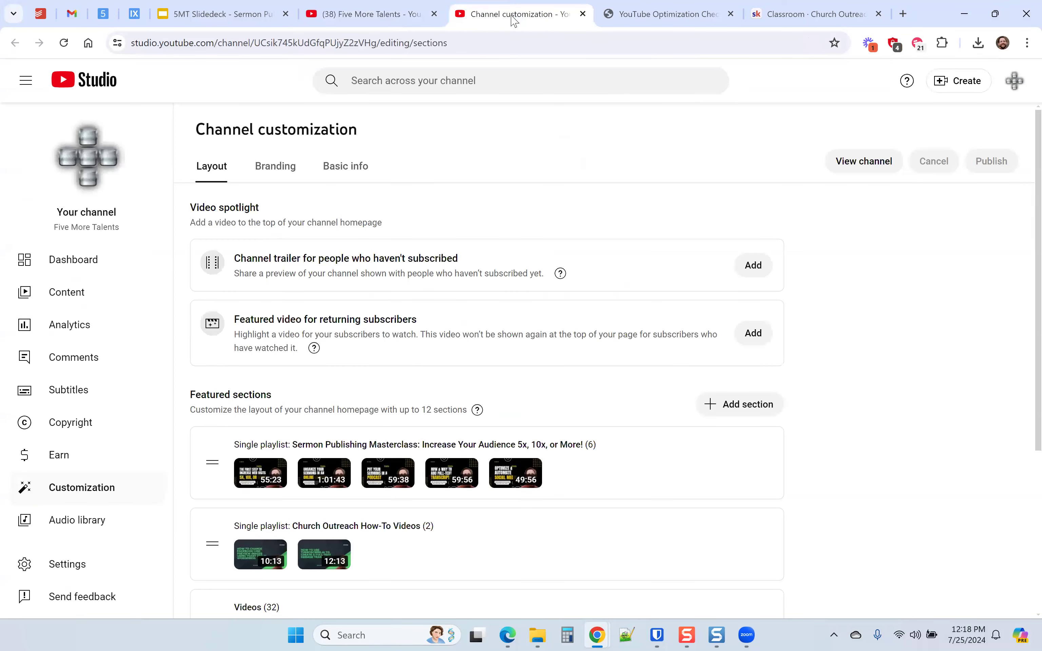
left_click(271, 171)
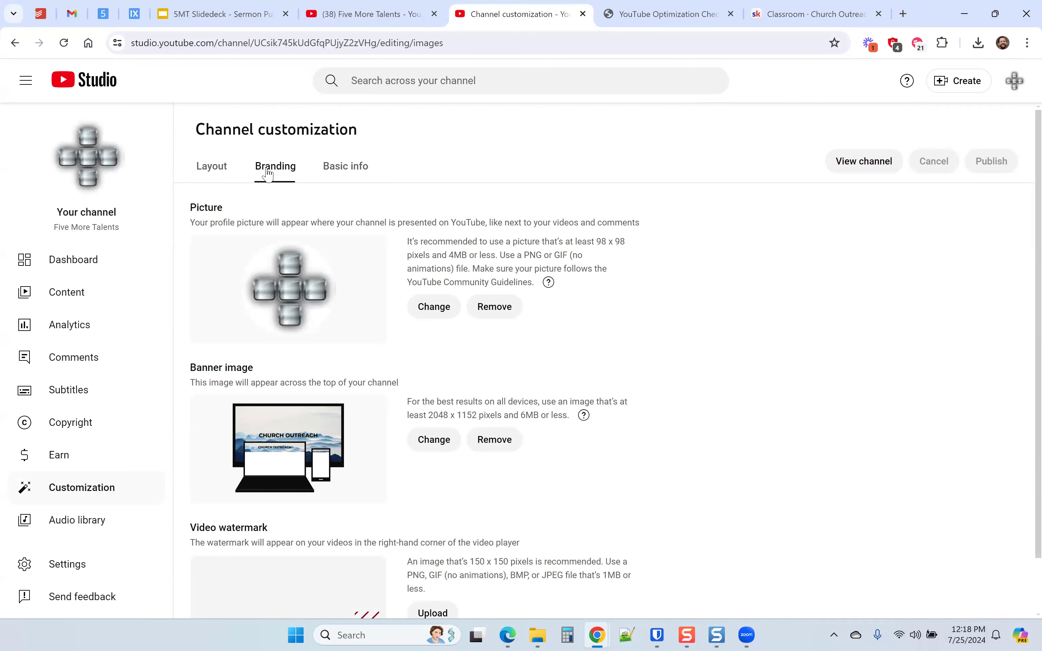
scroll(366, 228, "down", 1)
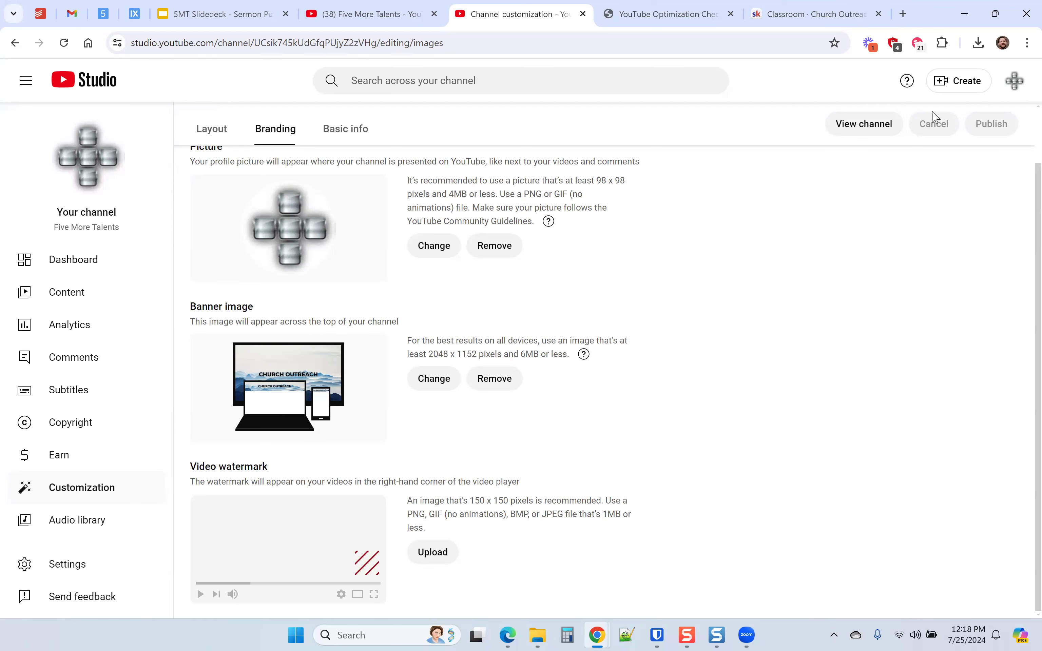
Switch to Canva and create a blank YouTube Banner design of 2560 × 1440 px
left_click_drag(1025, 67, 606, 13)
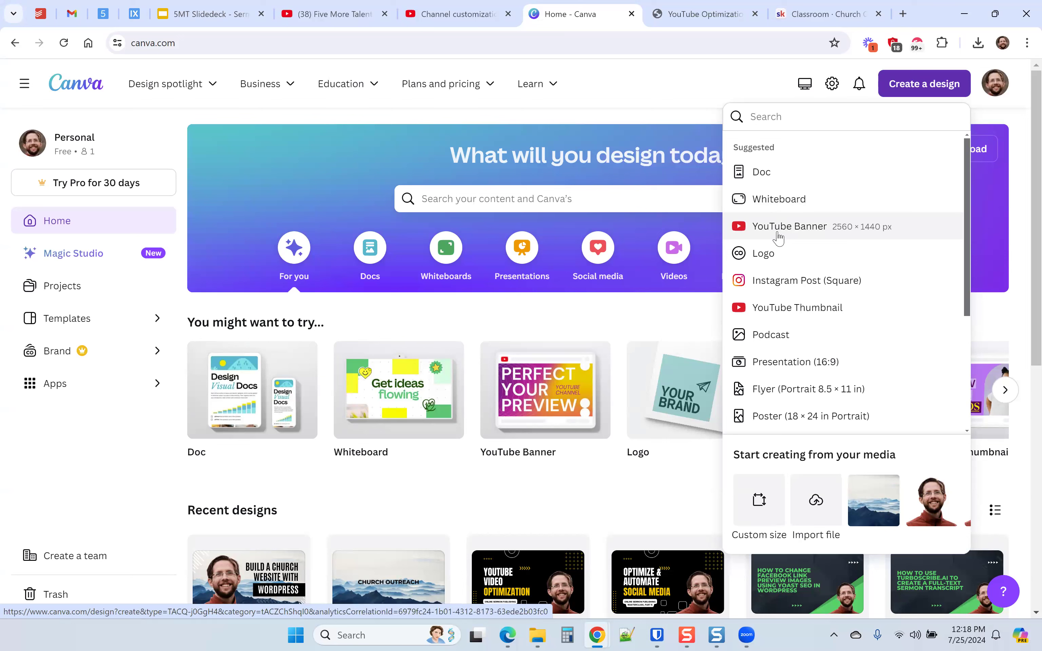
left_click(790, 226)
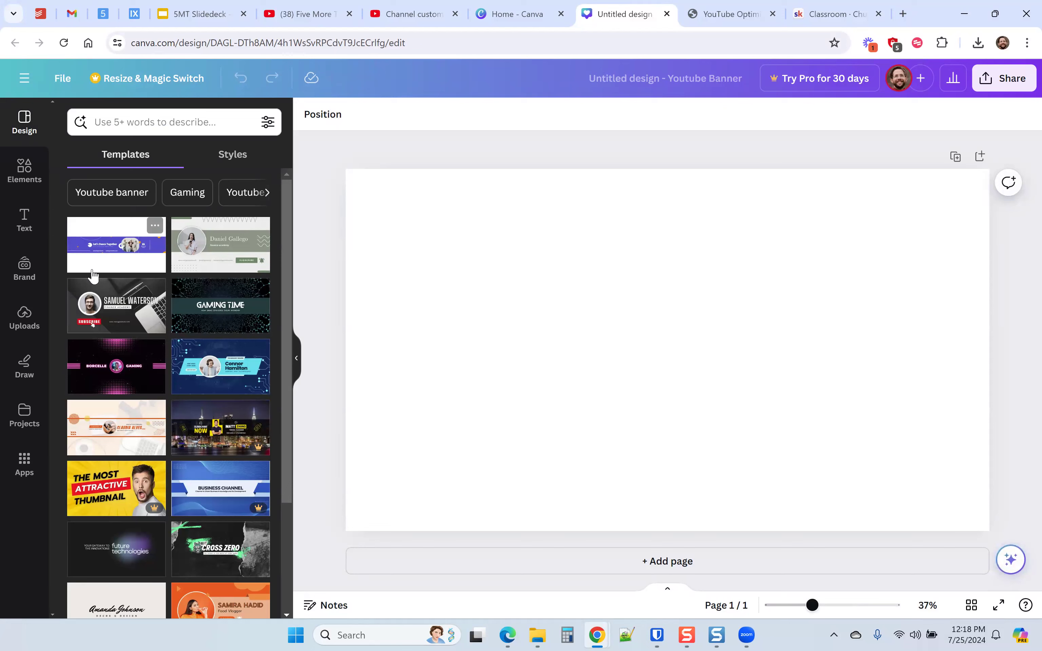
Add the uploaded photo of hands beside a laptop to the banner and set it as the background
left_click(26, 326)
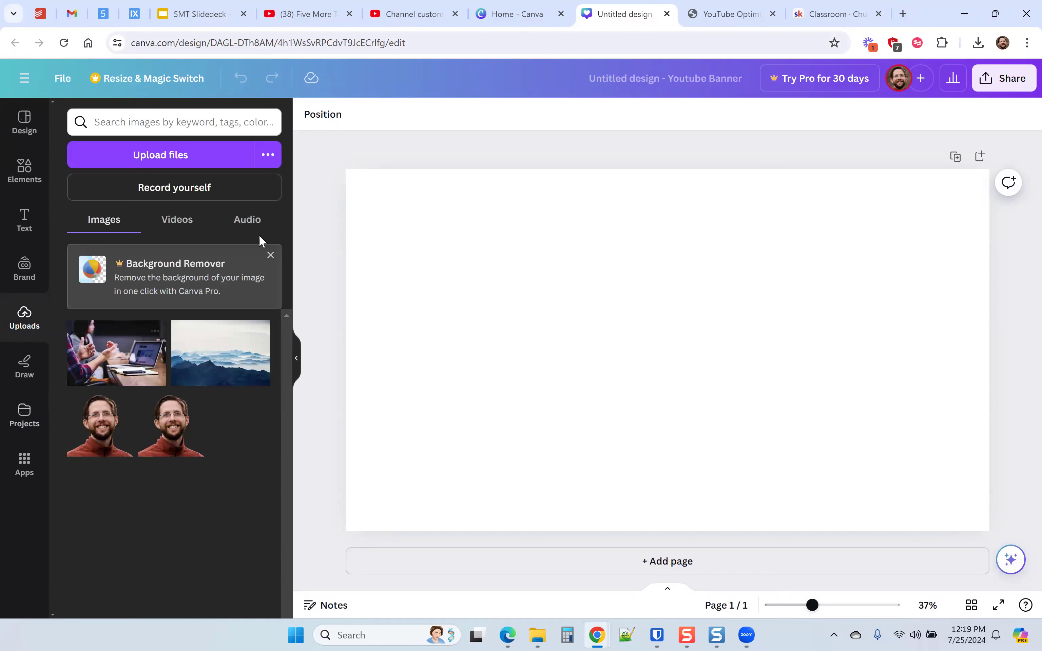
left_click(270, 256)
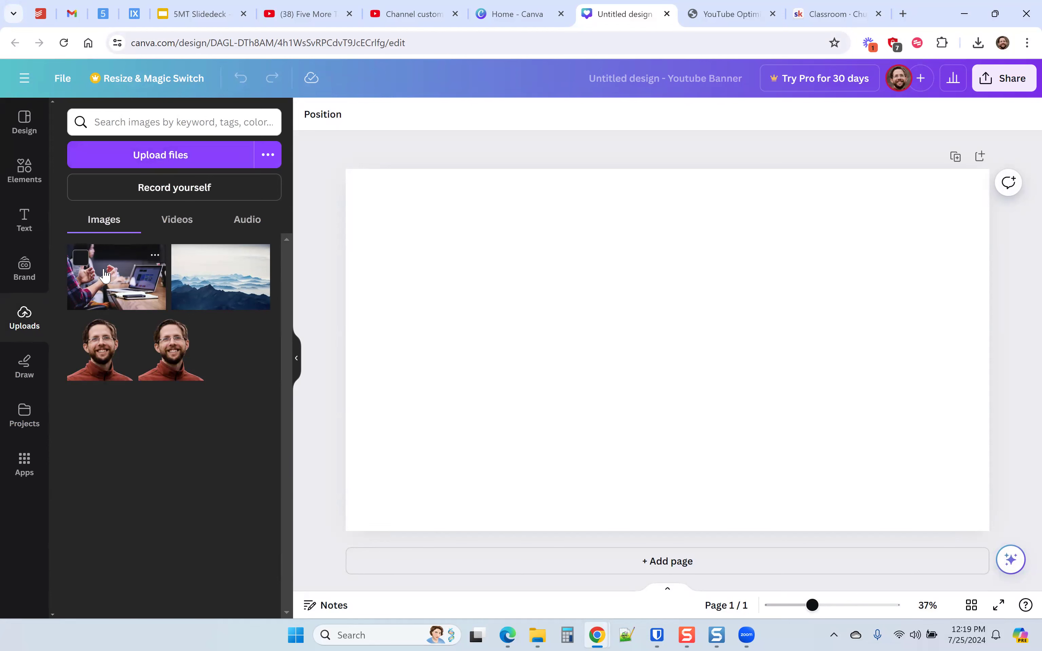
left_click(81, 258)
left_click_drag(106, 291, 623, 383)
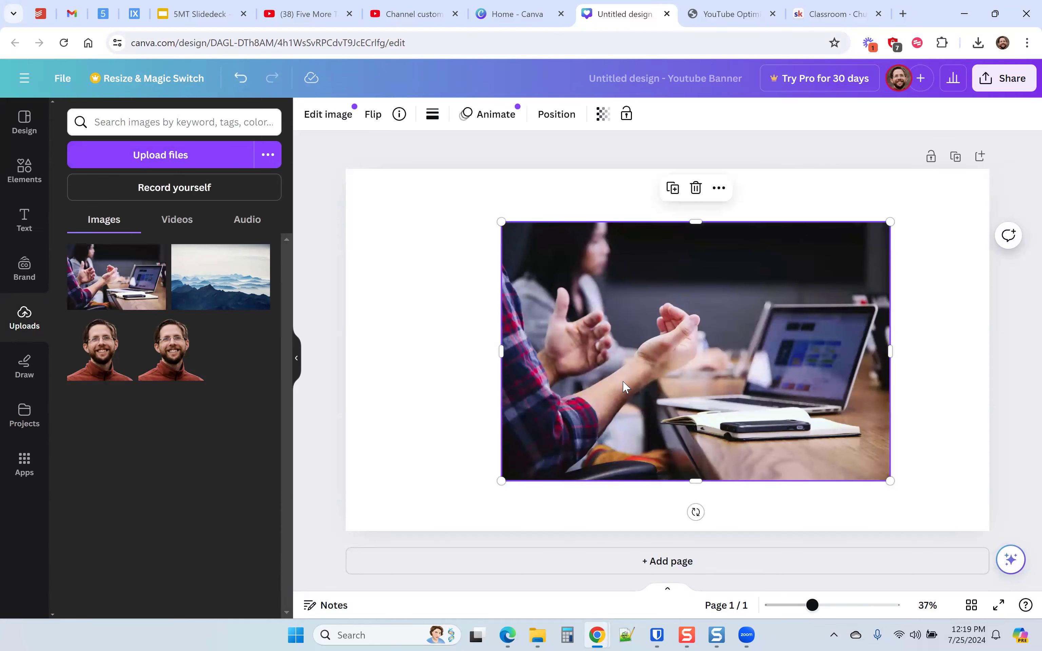
right_click(662, 306)
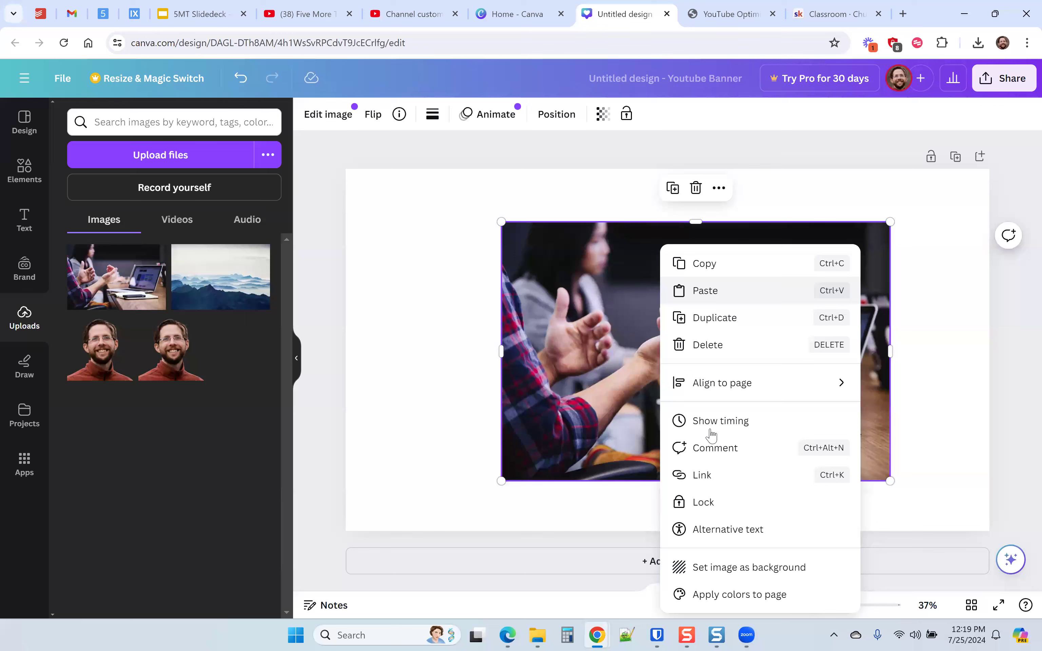
left_click(741, 568)
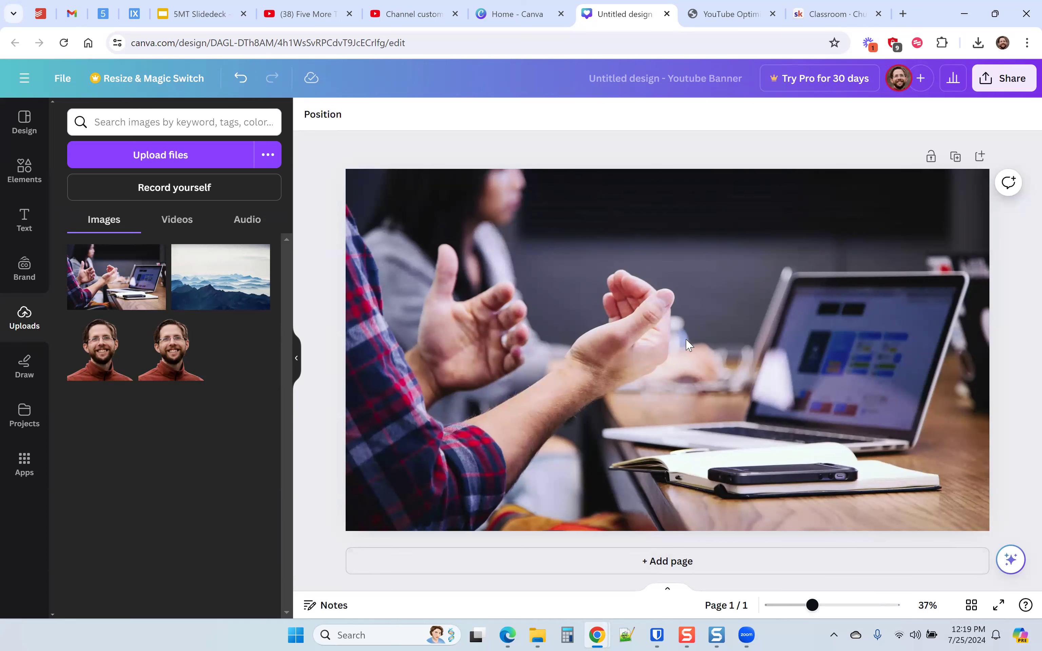
Add a heading to the banner and set its font to Montserrat
left_click(24, 122)
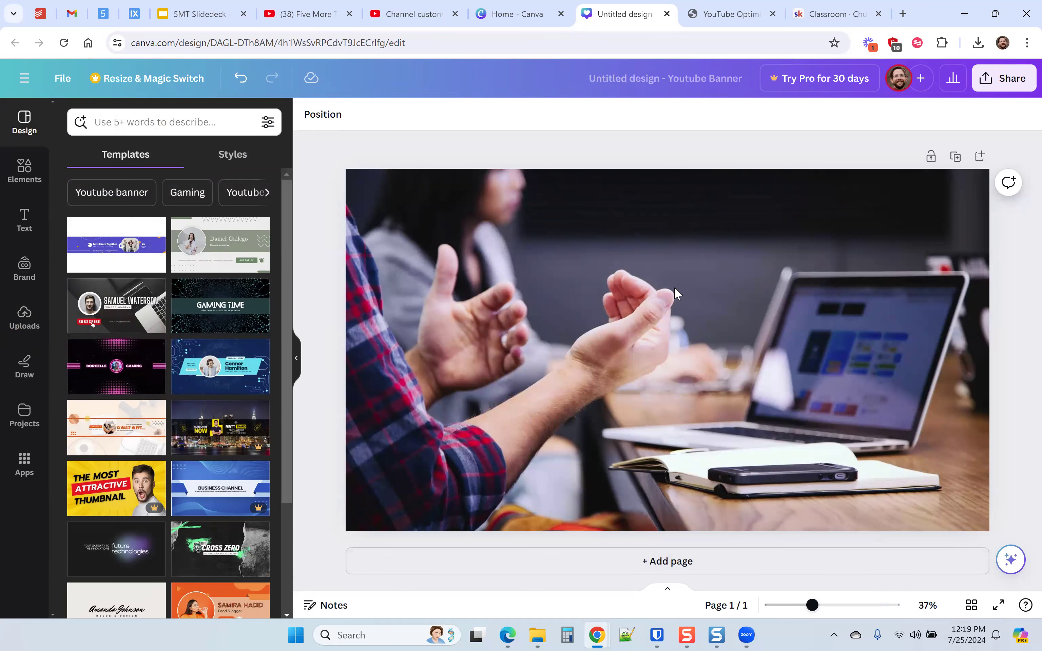
left_click(25, 220)
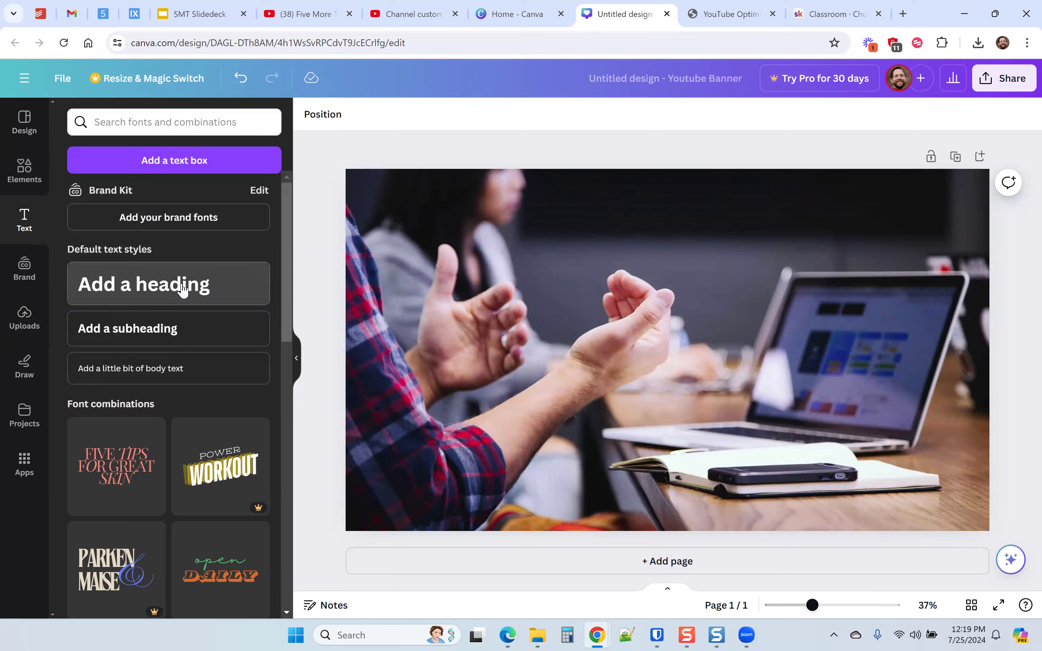
left_click(175, 293)
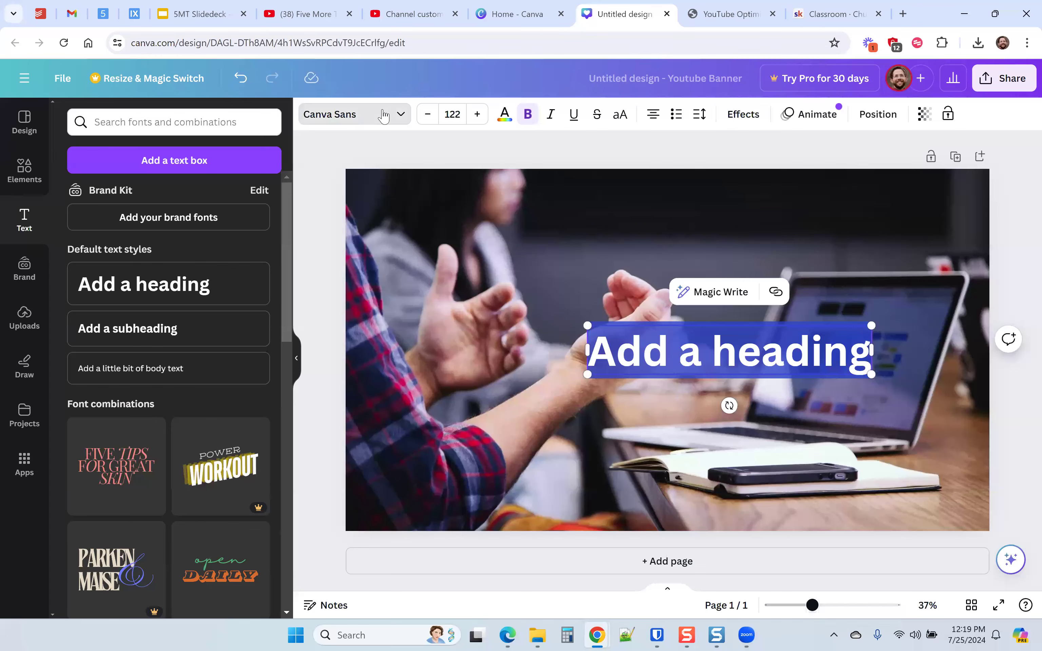
left_click(383, 116)
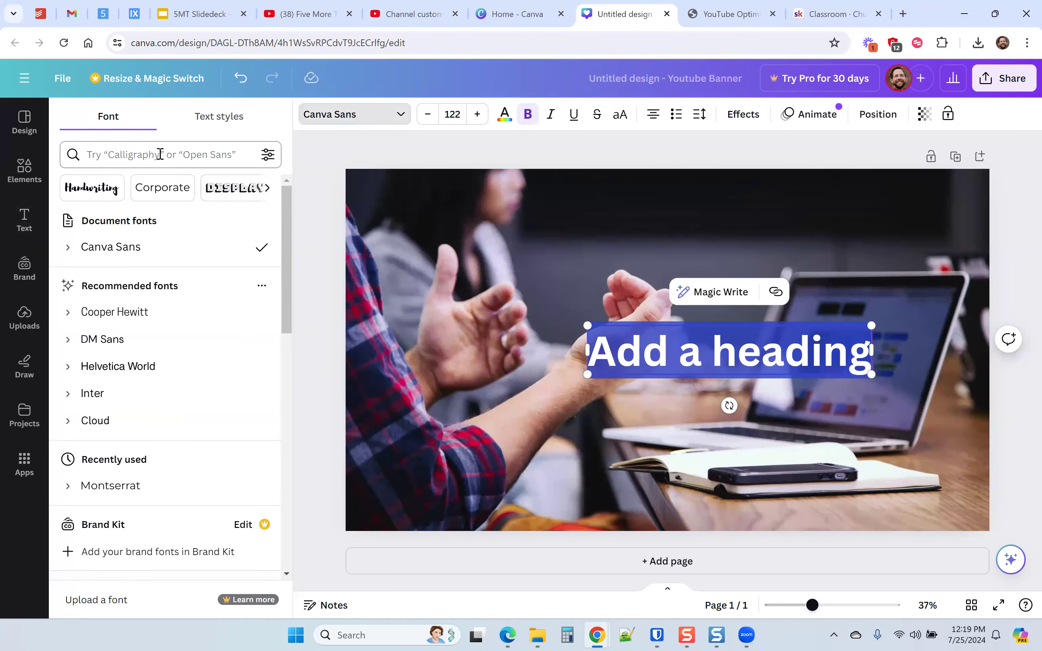
left_click(124, 489)
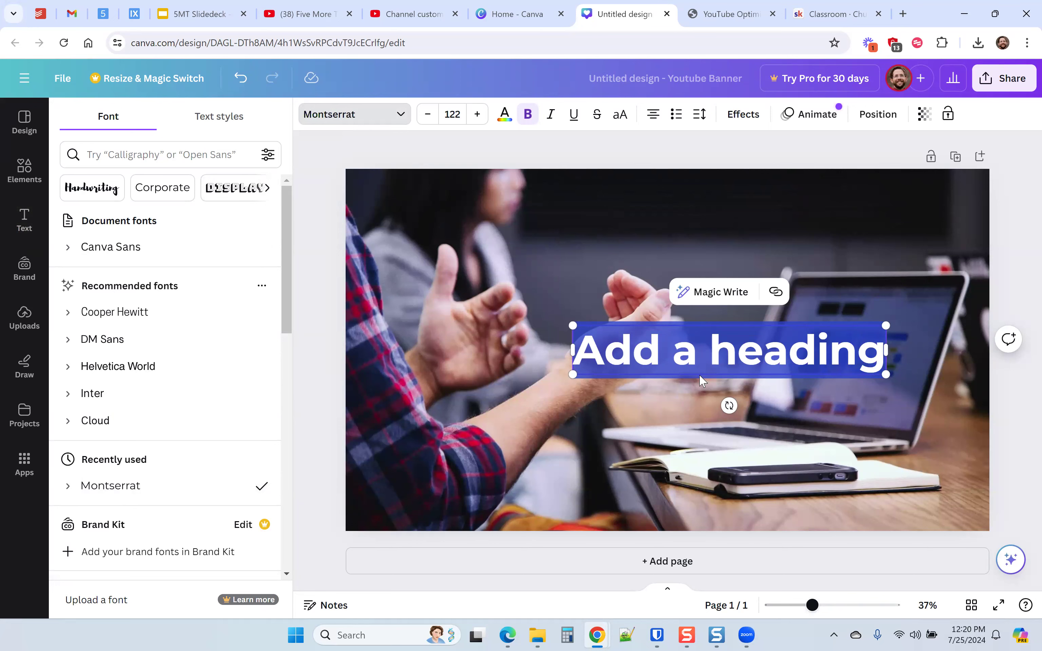
Replace the heading's placeholder text with "CHURCH OUTREACH TRAINING"
type("Chur")
key("BackSpace")
key("BackSpace")
key("BackSpace")
type("HURCH OUTREAC")
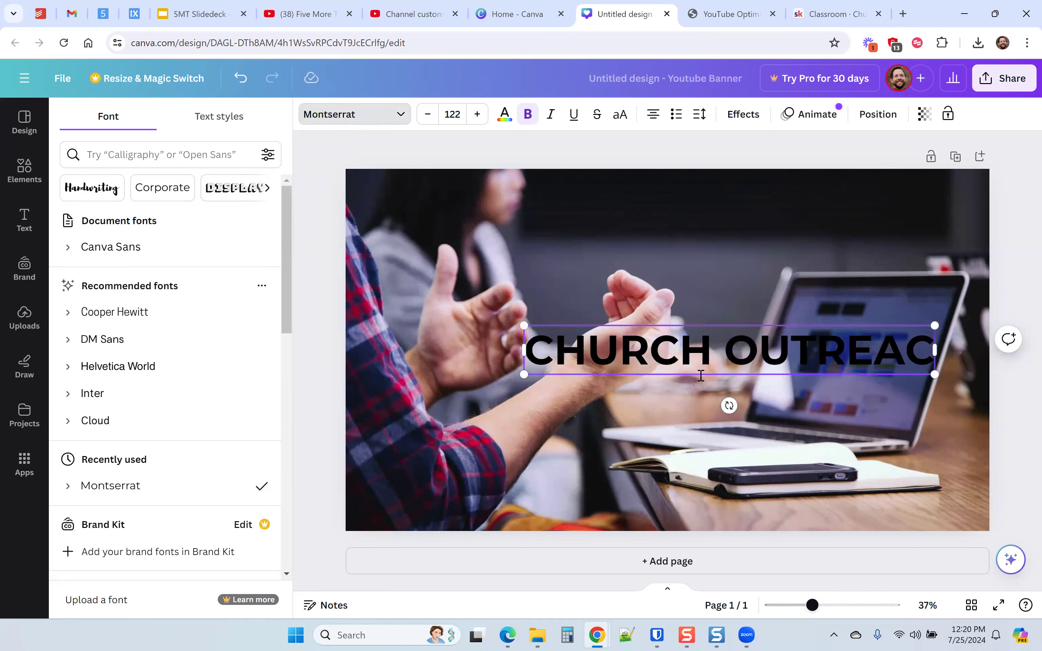
type("H")
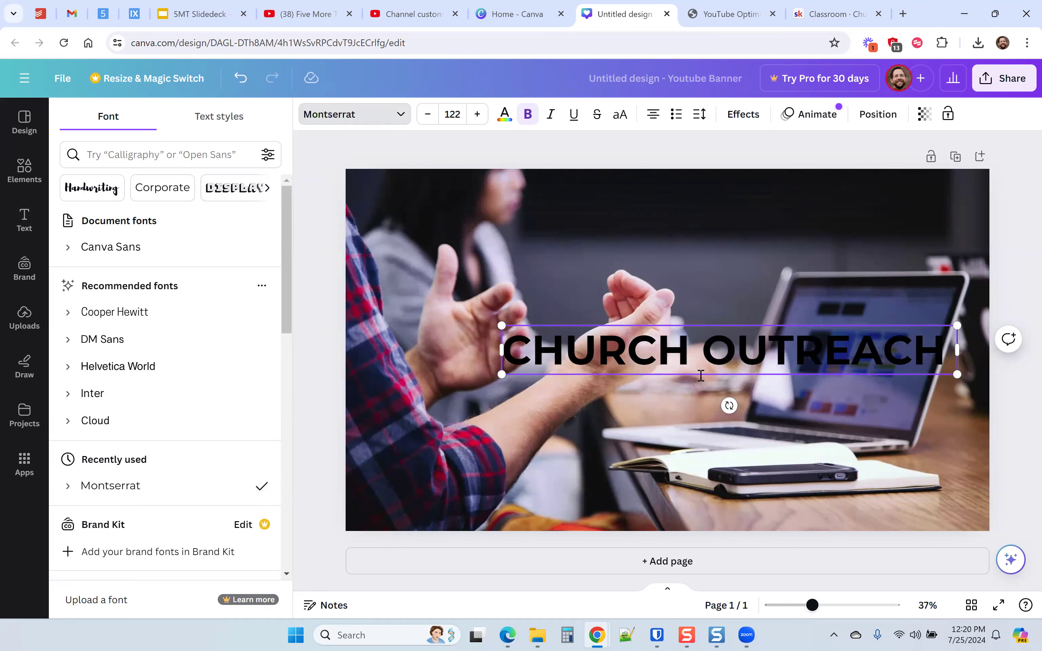
type(" TRAINING")
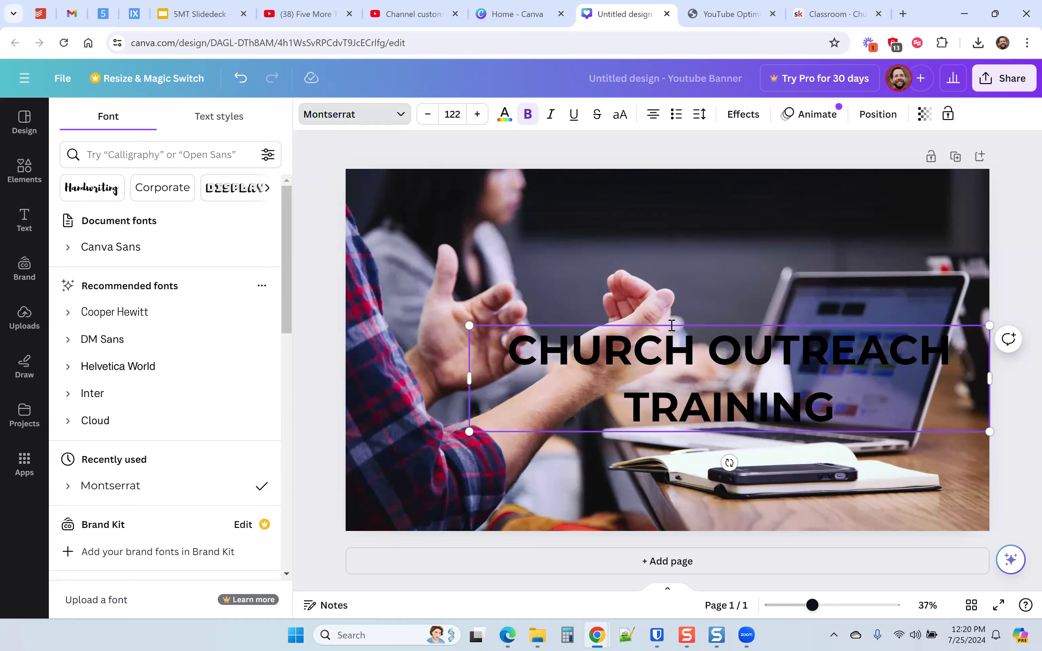
Set the font size of the whole "CHURCH OUTREACH TRAINING" heading to 72
left_click_drag(850, 405, 612, 396)
left_click_drag(511, 362, 502, 355)
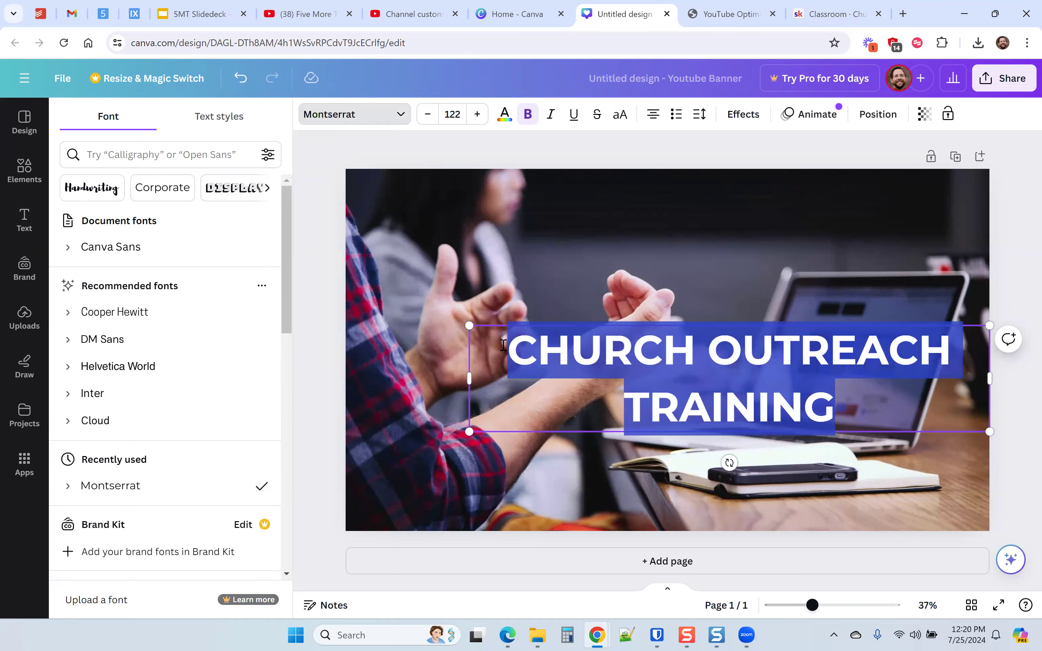
left_click(451, 116)
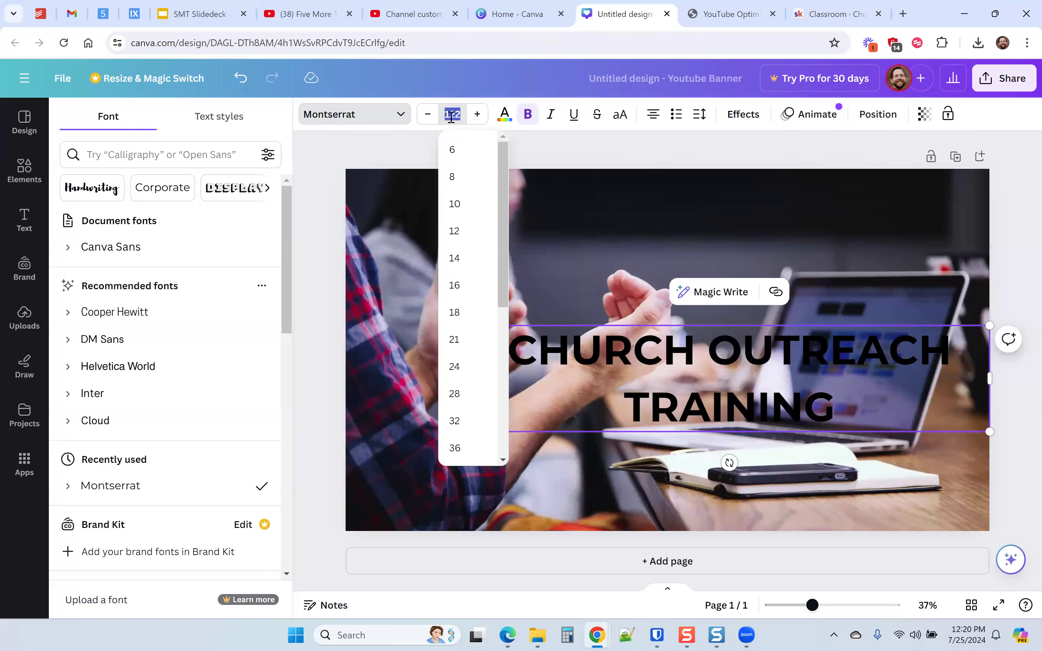
type("72")
key("Return")
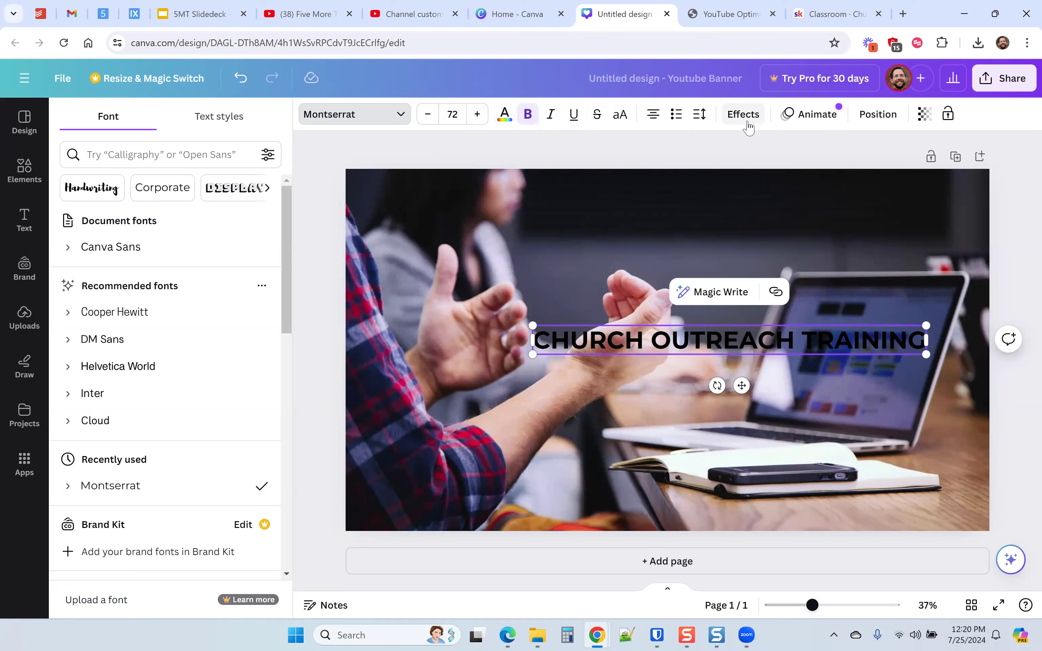
Colour the "CHURCH OUTREACH TRAINING" heading white and move it to the centre of the banner
right_click(734, 118)
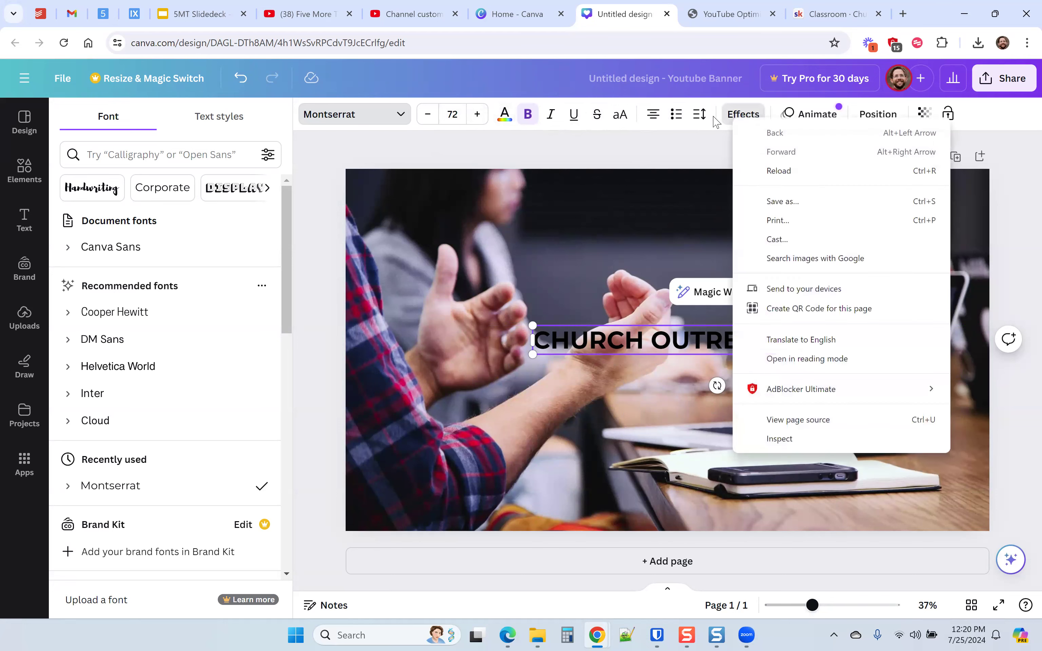
left_click(705, 133)
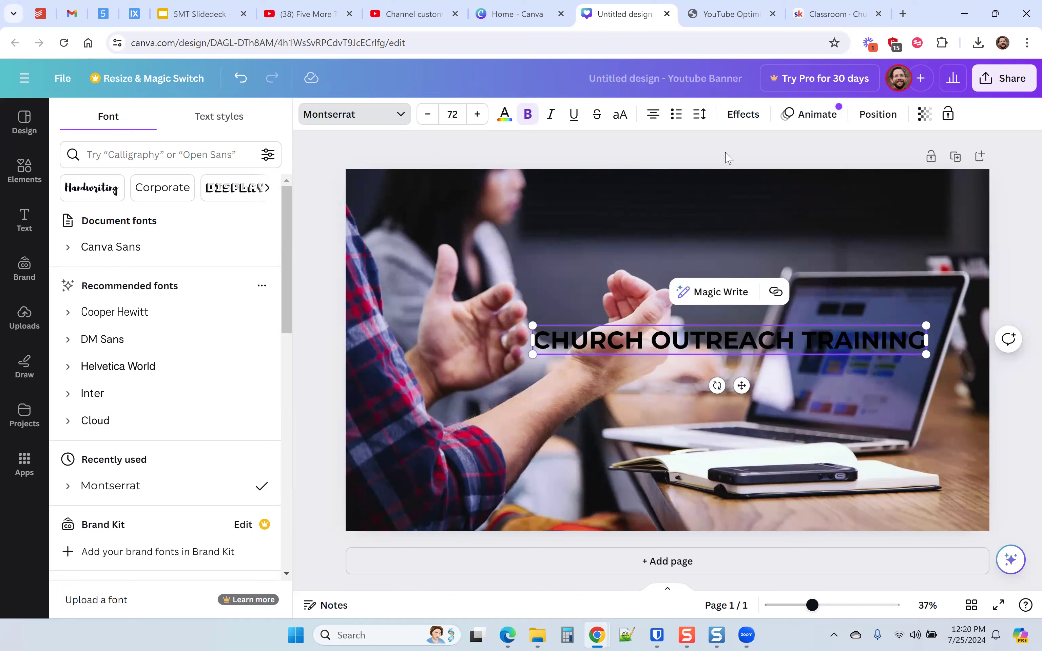
left_click(505, 115)
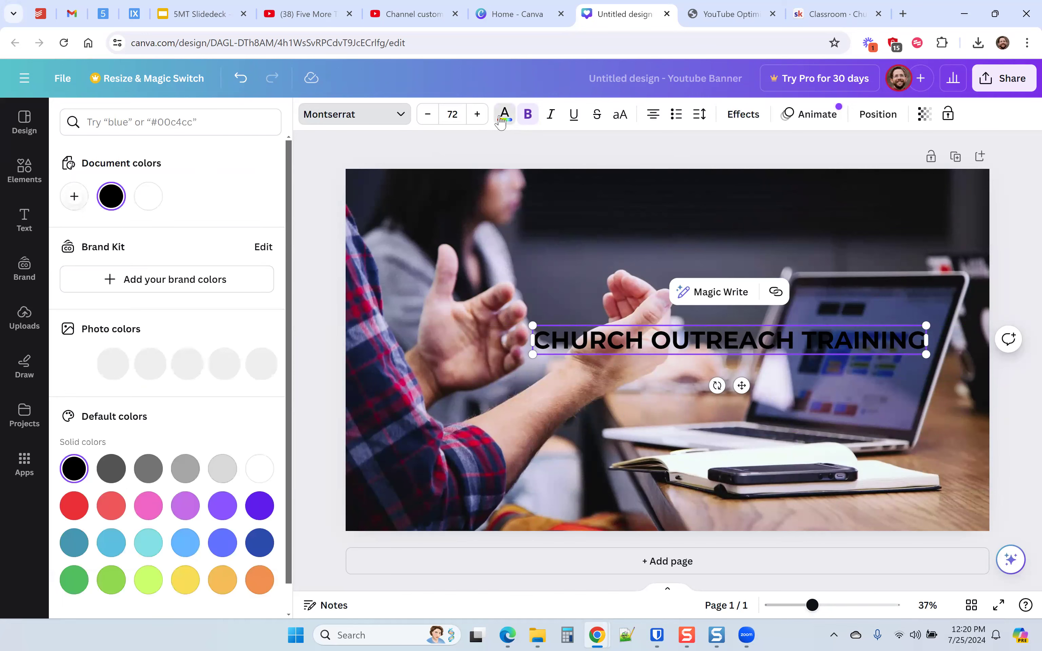
left_click(259, 465)
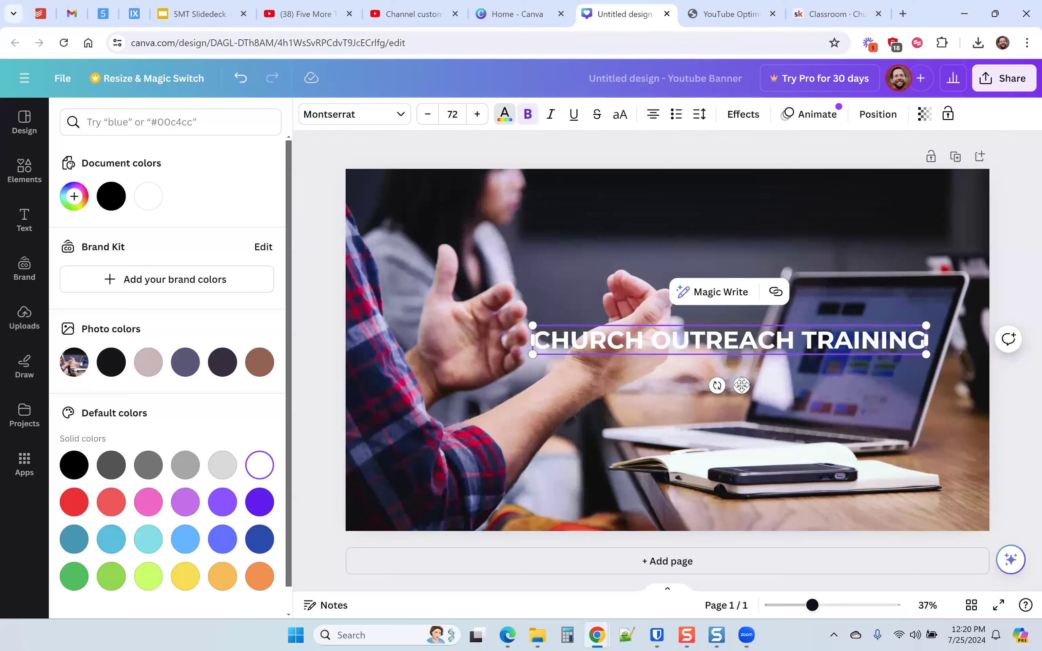
left_click_drag(741, 386, 667, 404)
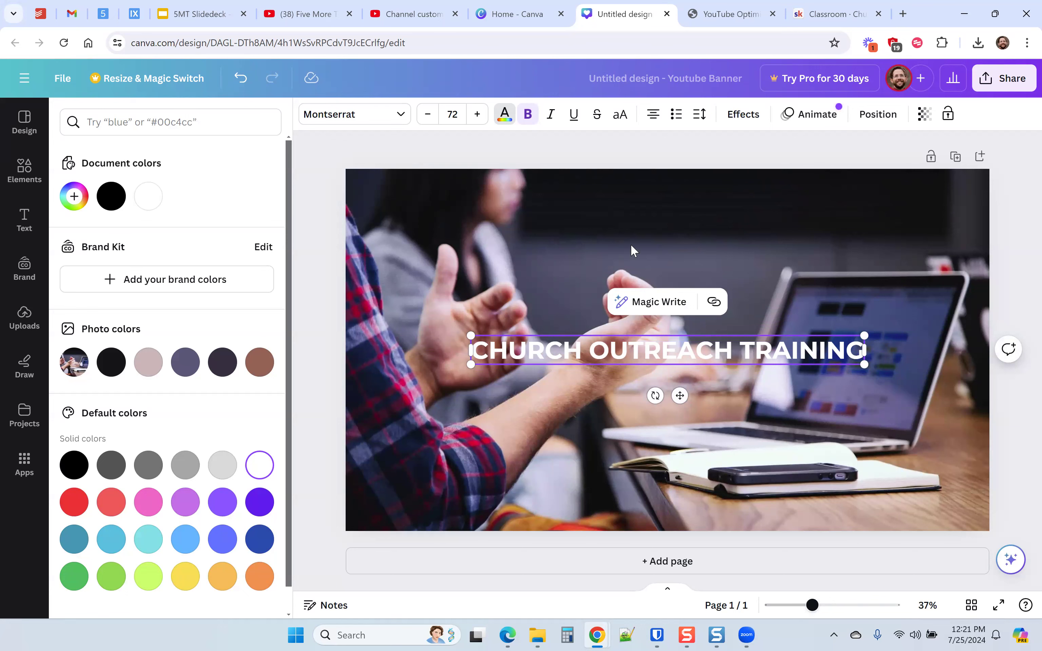
Apply the Lift text effect to the "CHURCH OUTREACH TRAINING" heading
left_click(740, 121)
left_click(185, 220)
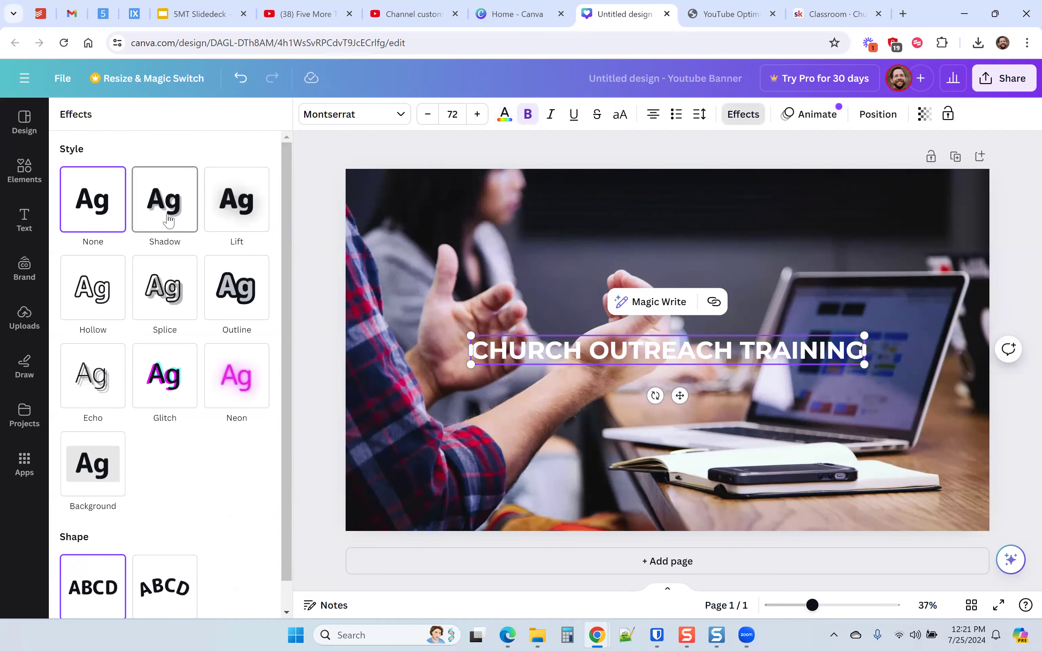
left_click(249, 216)
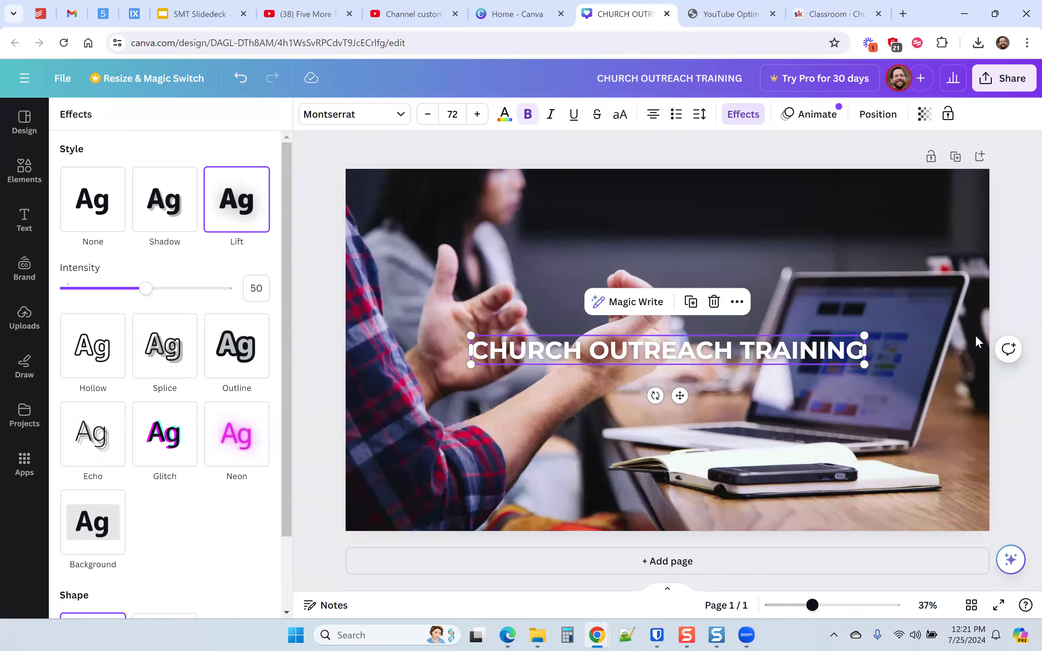
left_click(326, 270)
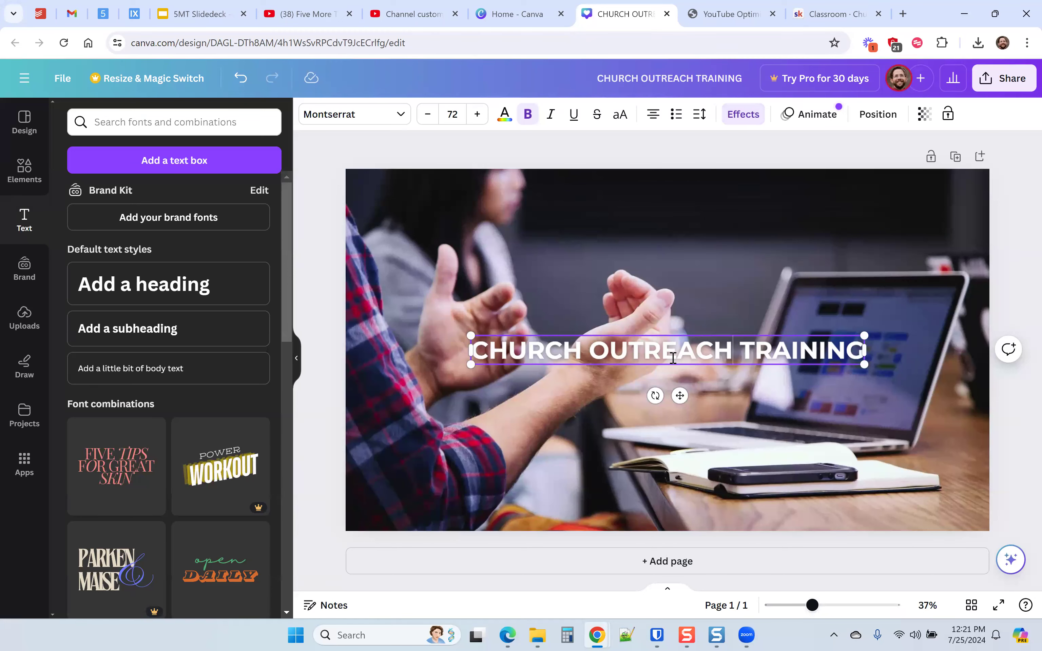
left_click(522, 159)
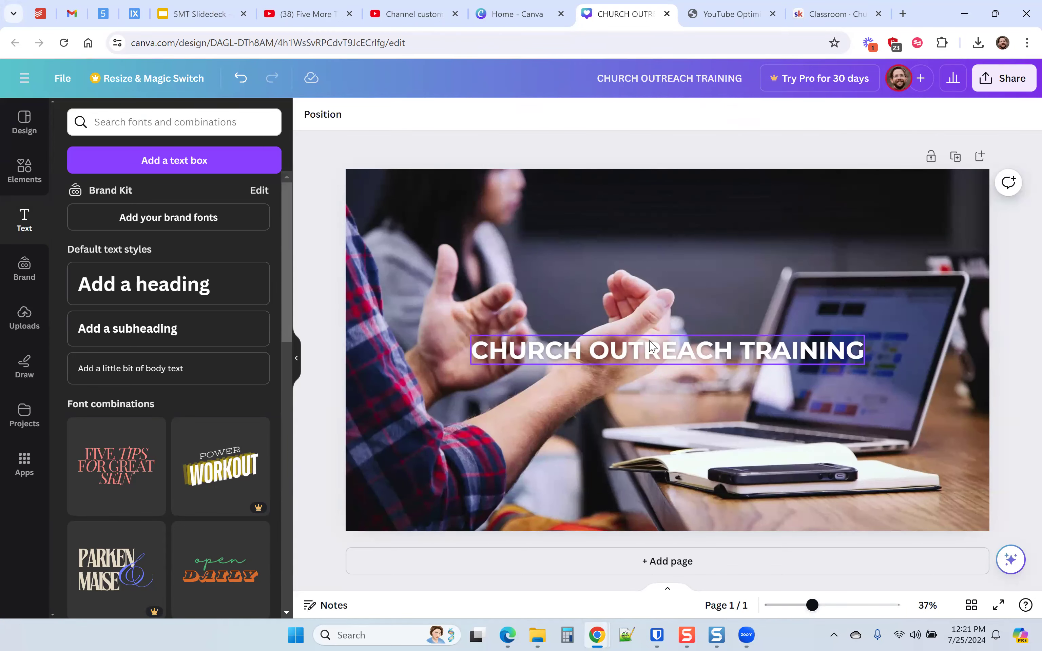
Hide the text options beside the canvas and check the heading's placement on the whole banner
left_click(651, 344)
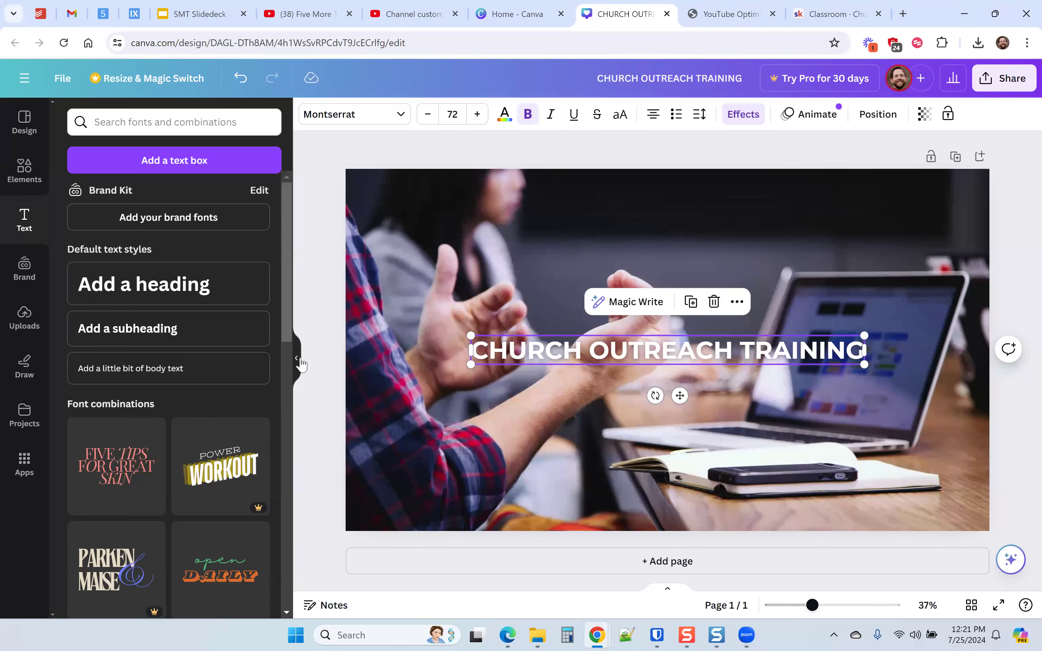
left_click(298, 361)
left_click(953, 358)
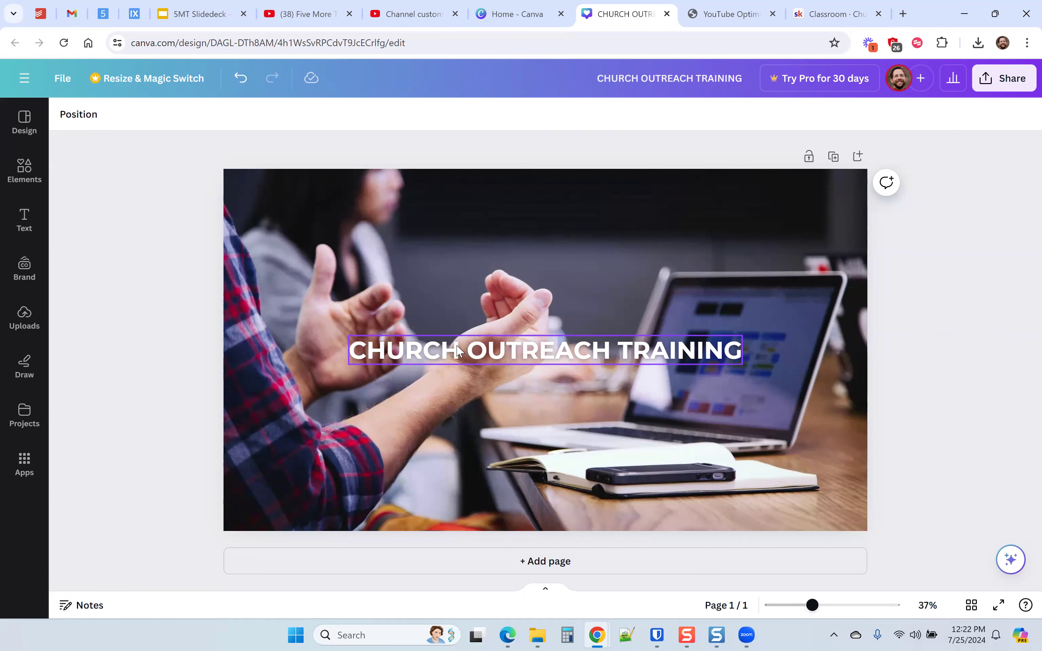
mouse_move(508, 348)
left_mouse_down()
mouse_move(492, 361)
mouse_move(506, 350)
left_mouse_up()
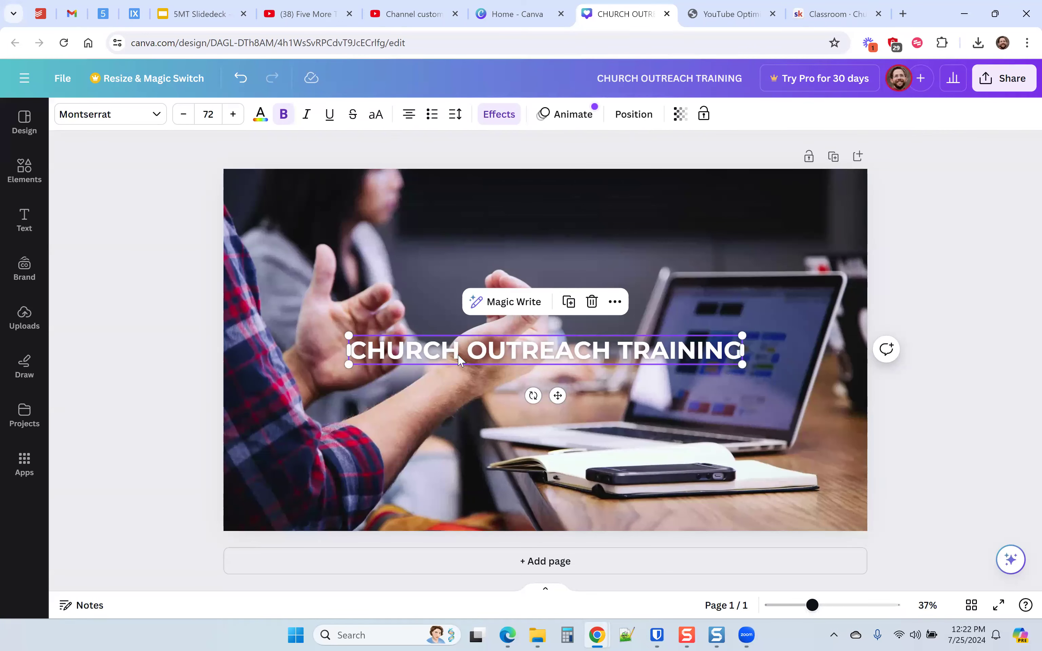
left_click(919, 421)
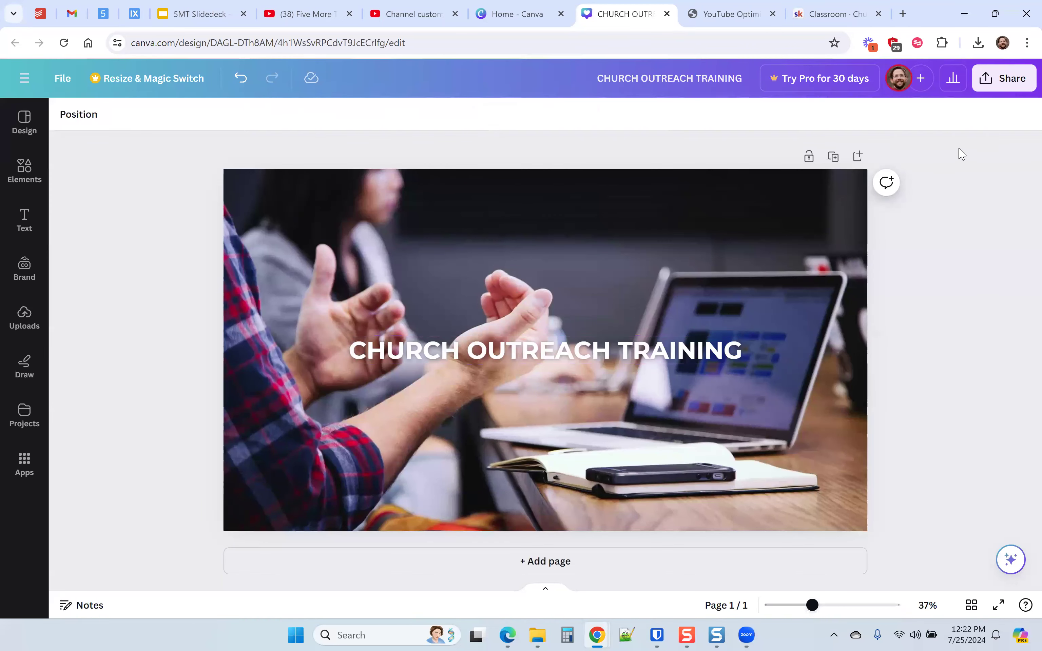
Download the banner design as a JPG
left_click(1000, 80)
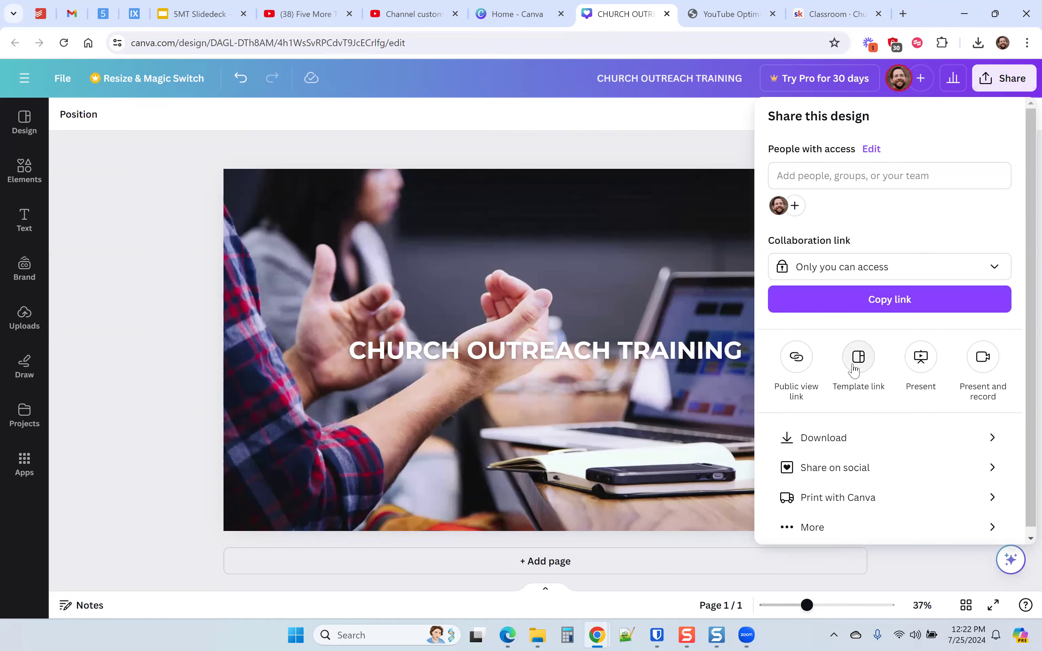
left_click(905, 438)
left_click(889, 173)
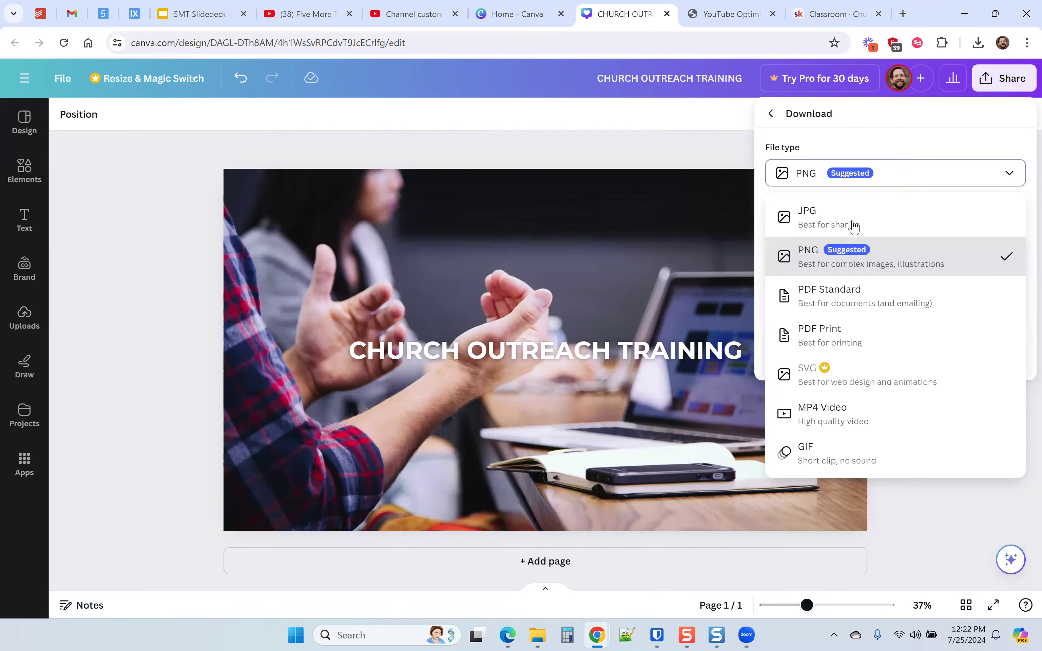
left_click(853, 226)
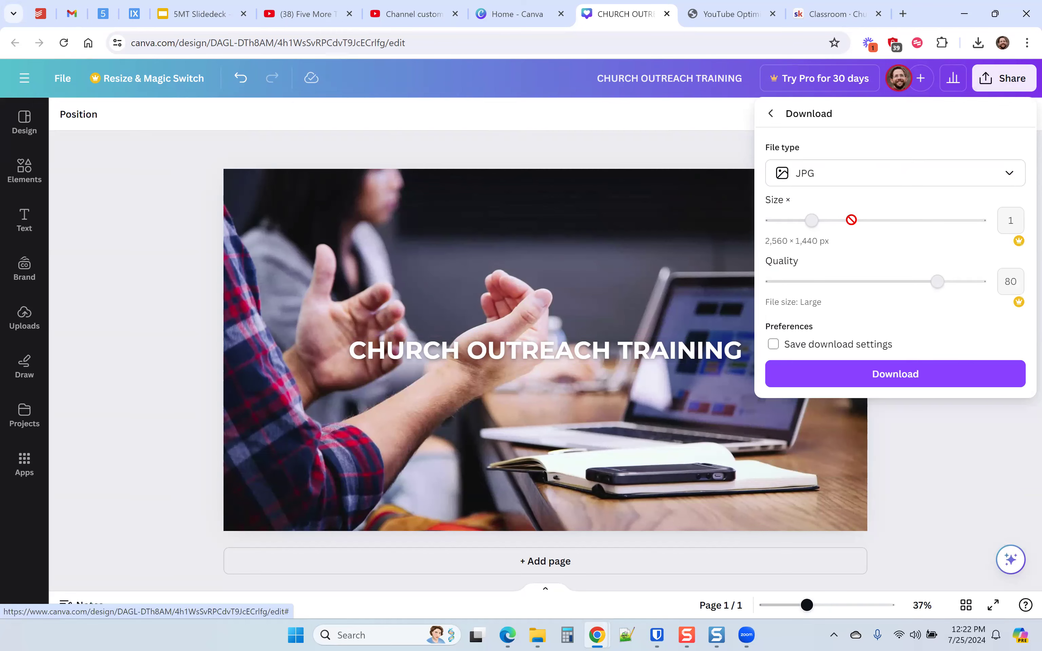
left_click(878, 373)
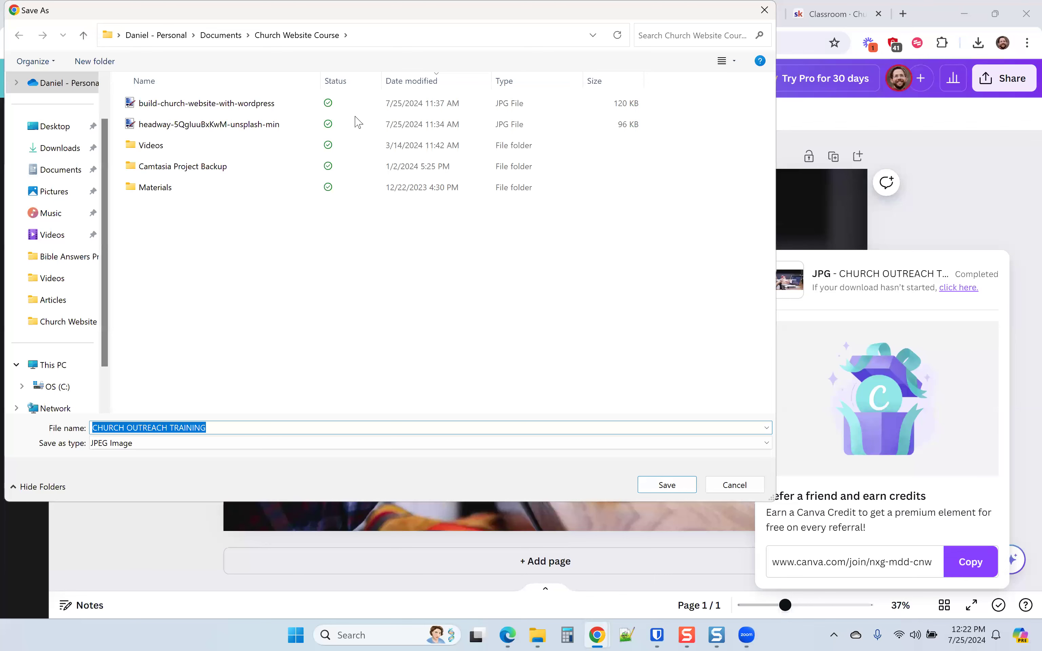
Save the JPG as "CHURCH OUTREACH TRAINING" in the Sermon Publishing folder under Documents > Church Outreach Weekly Webinar
left_click(222, 35)
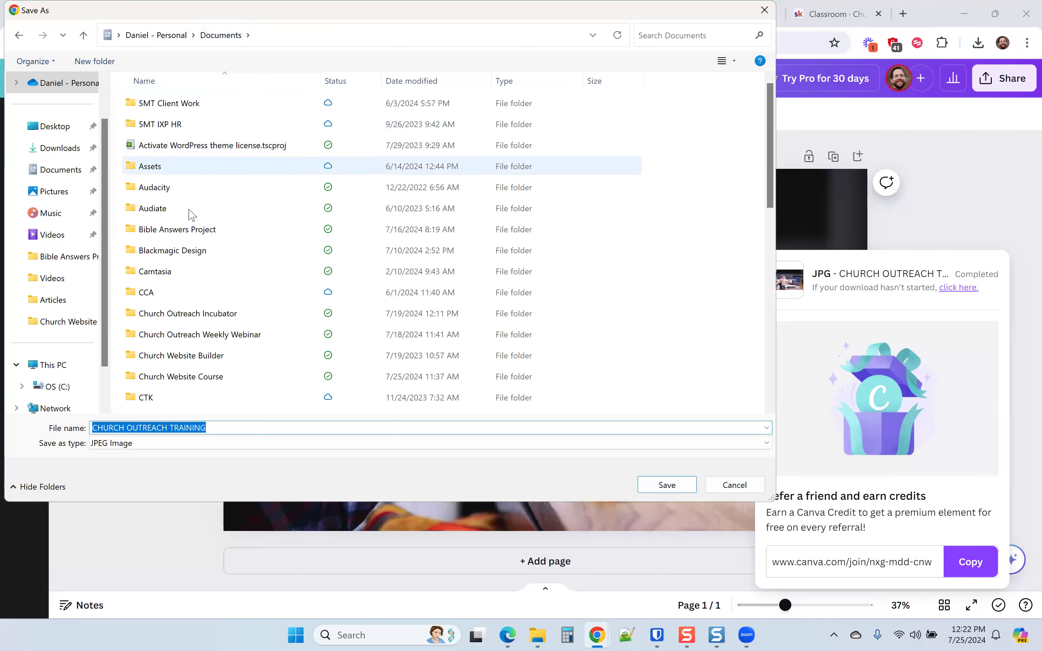
double_click(196, 338)
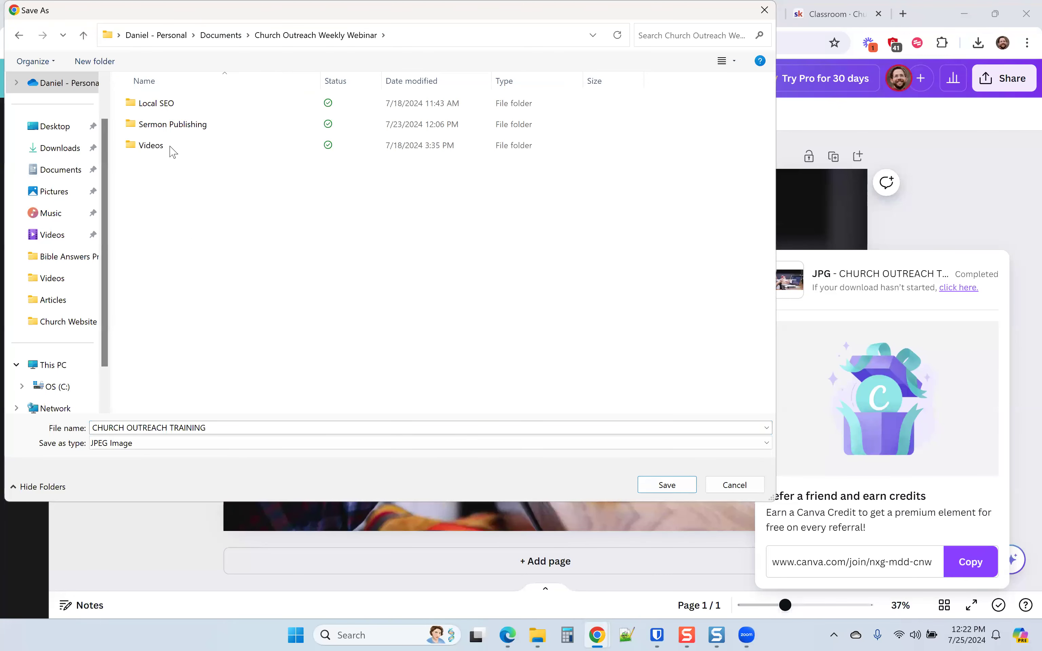
double_click(172, 126)
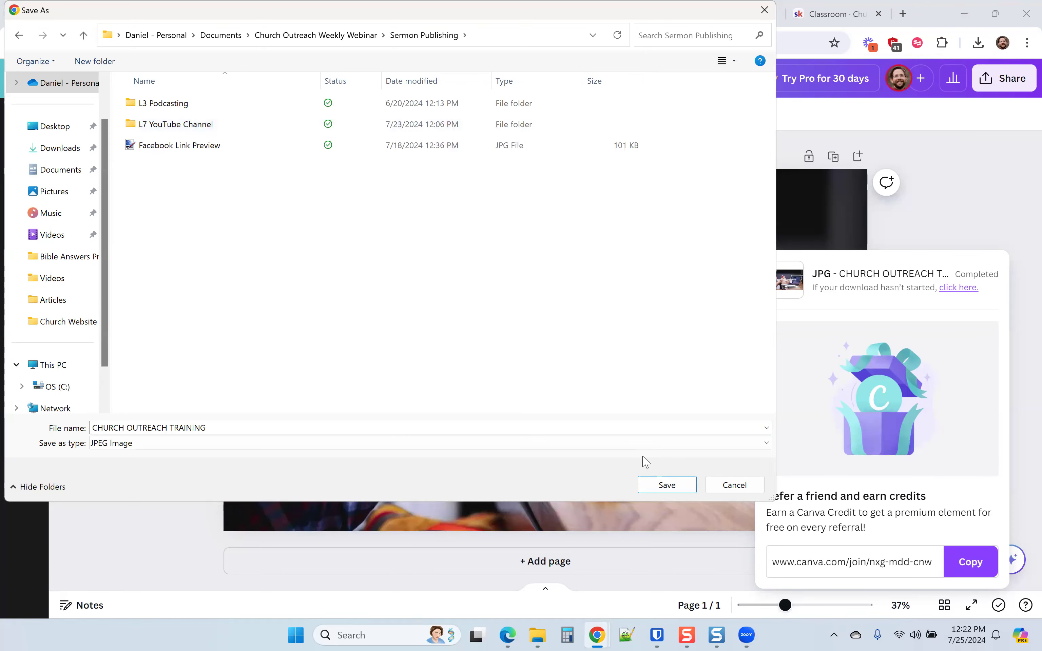
left_click(667, 484)
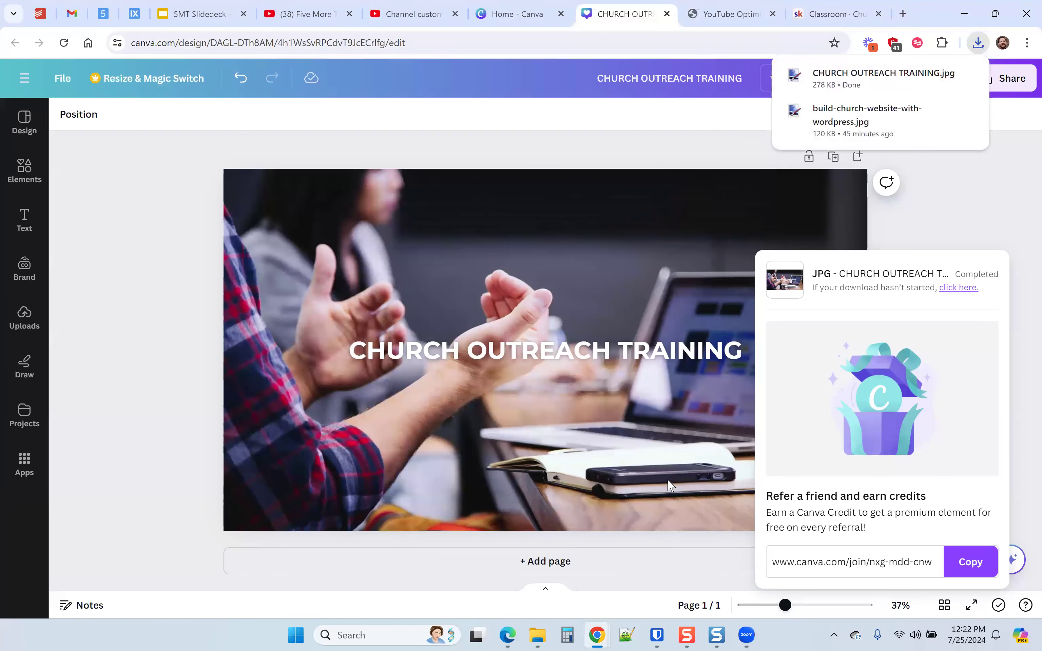
Switch to YouTube Studio and try the saved banner JPG from the Sermon Publishing folder as the channel's banner image
left_click(390, 16)
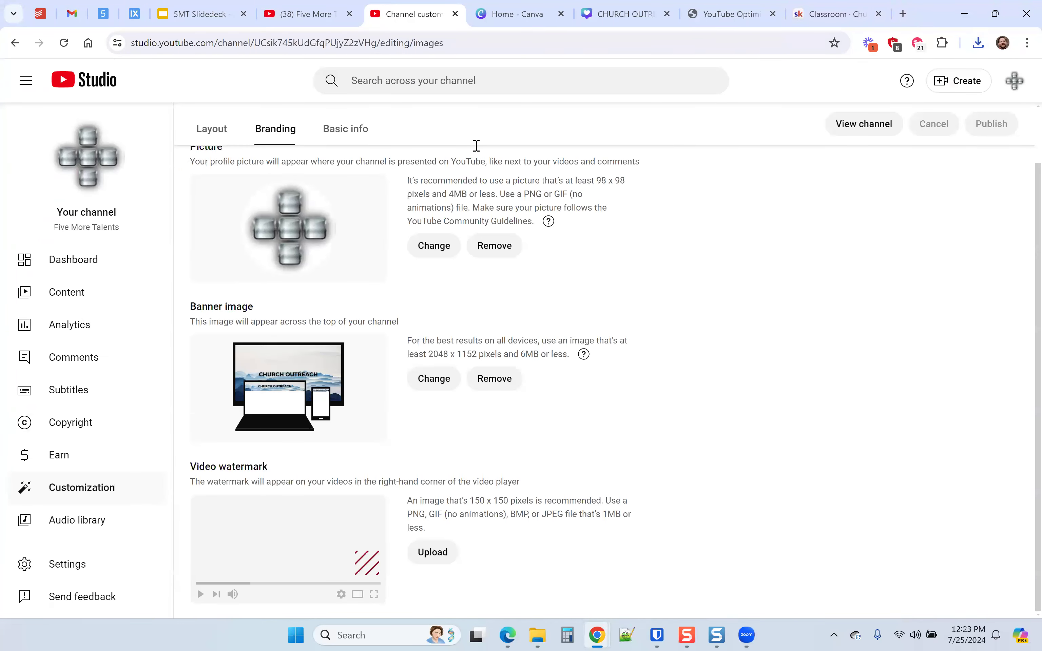
left_click(434, 378)
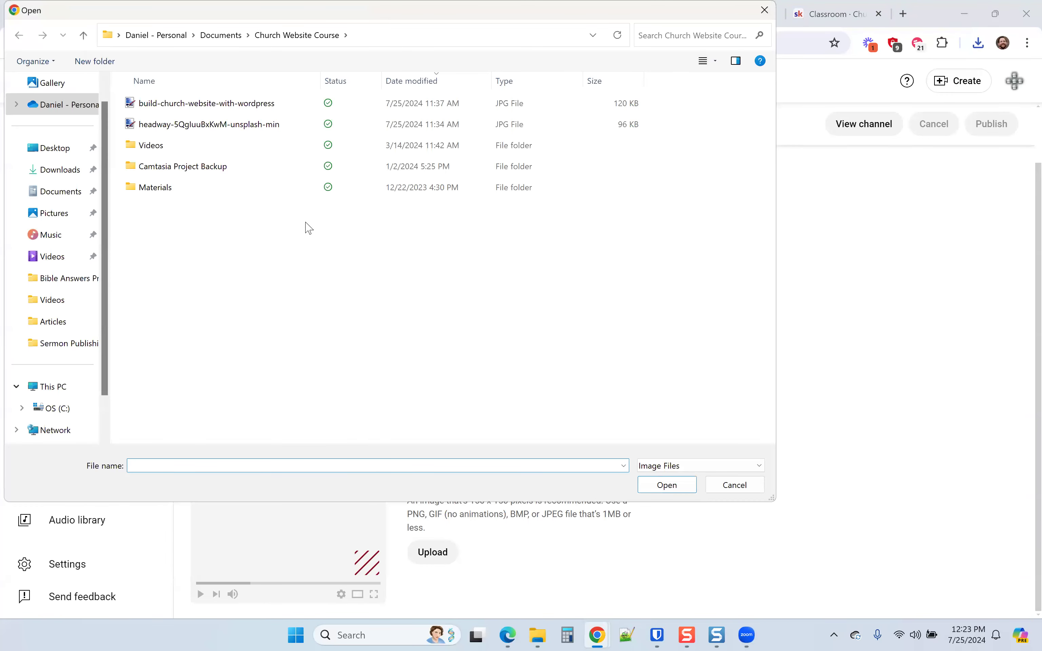
left_click(214, 35)
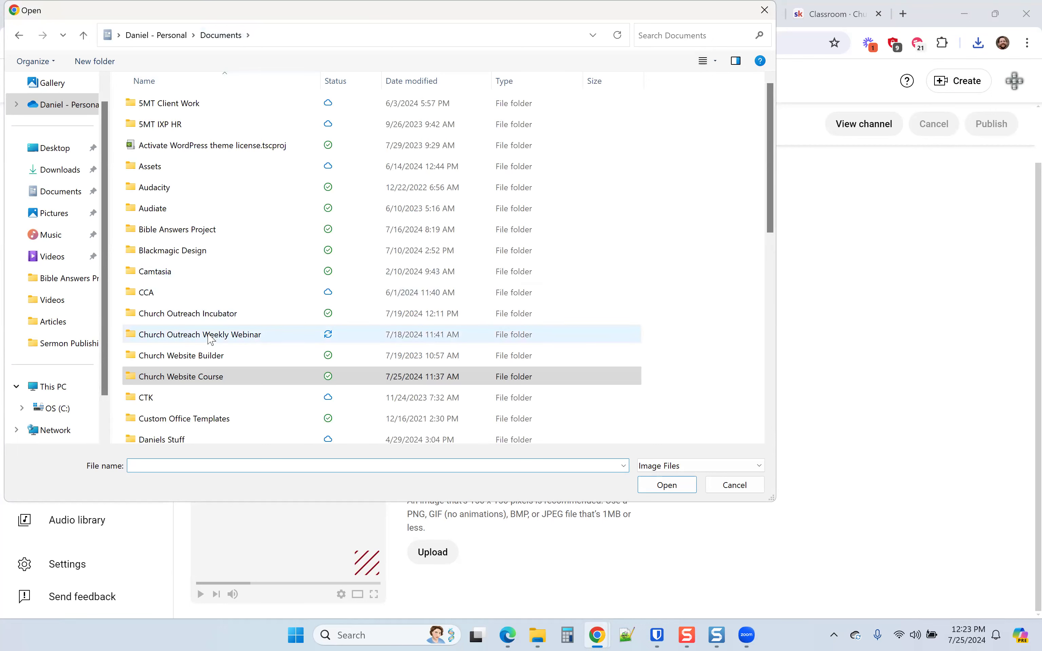
left_click(209, 340)
double_click(208, 340)
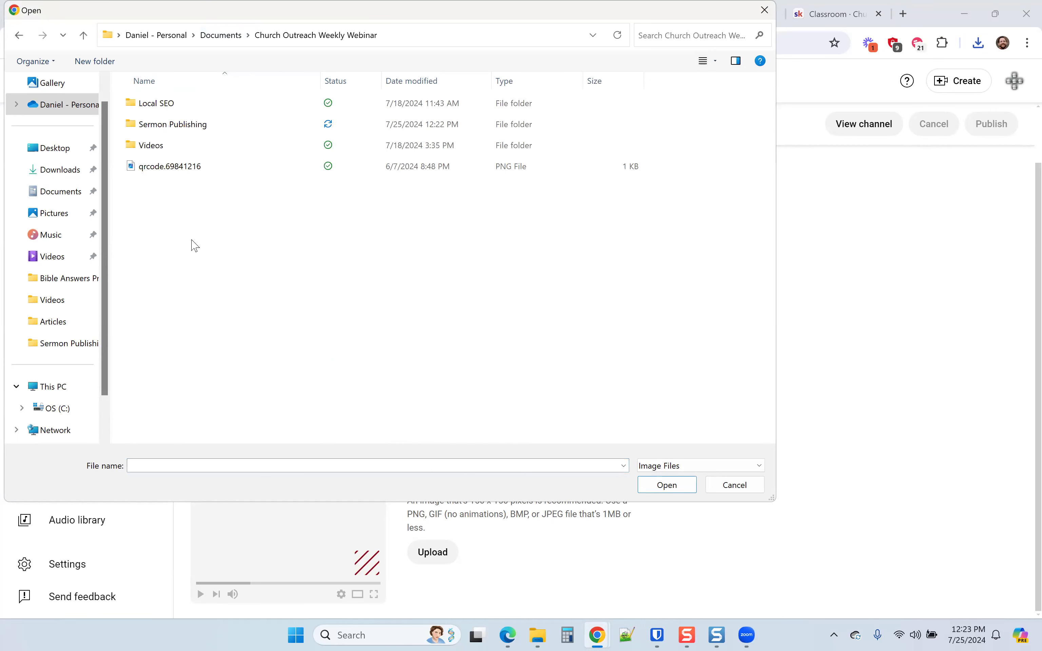
double_click(172, 126)
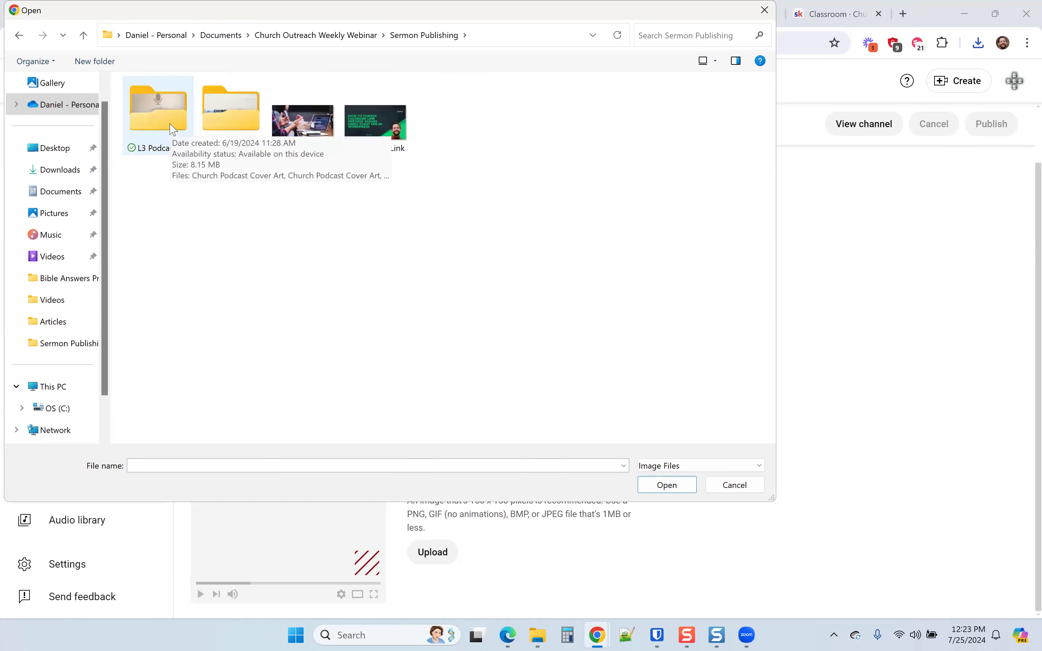
double_click(309, 137)
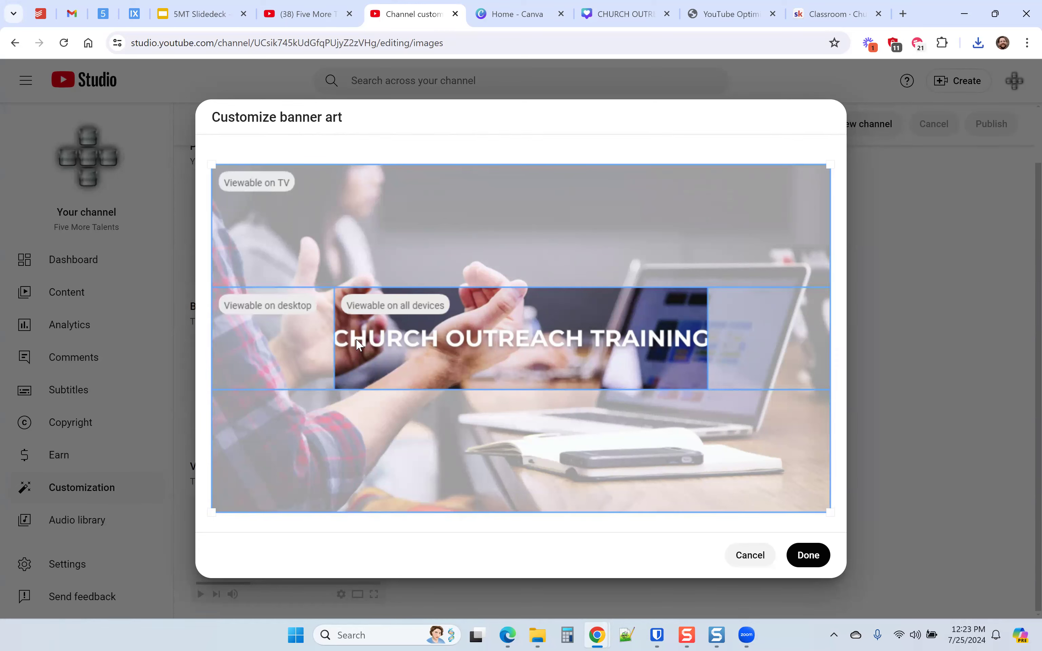
left_click(746, 557)
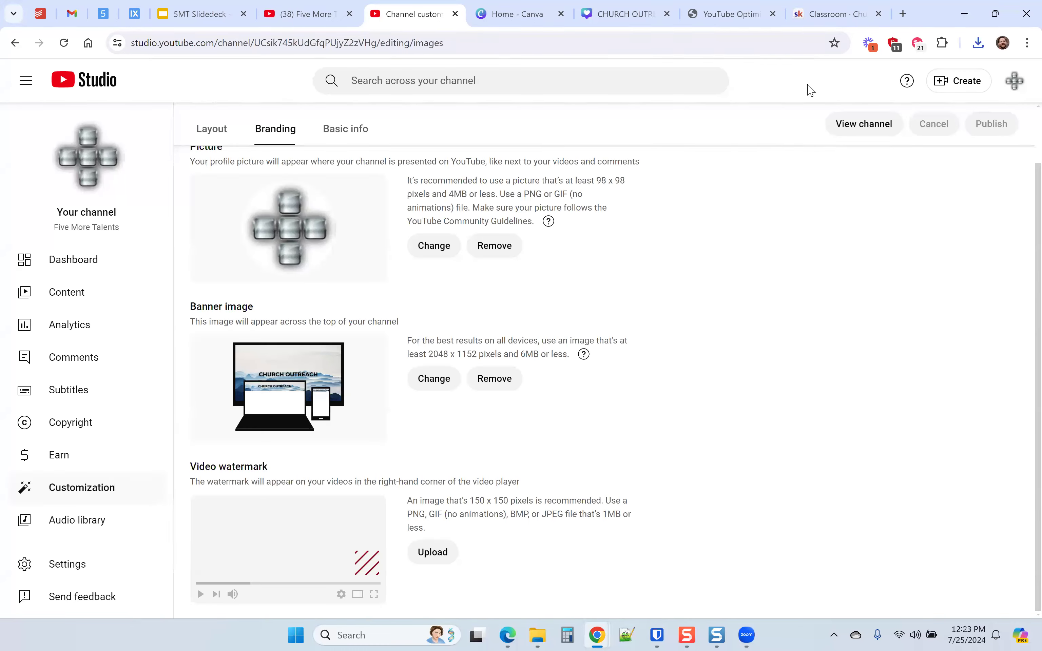
Switch back to Canva, narrow the heading's text box so it wraps onto two lines, and recentre it on the banner
left_click(724, 19)
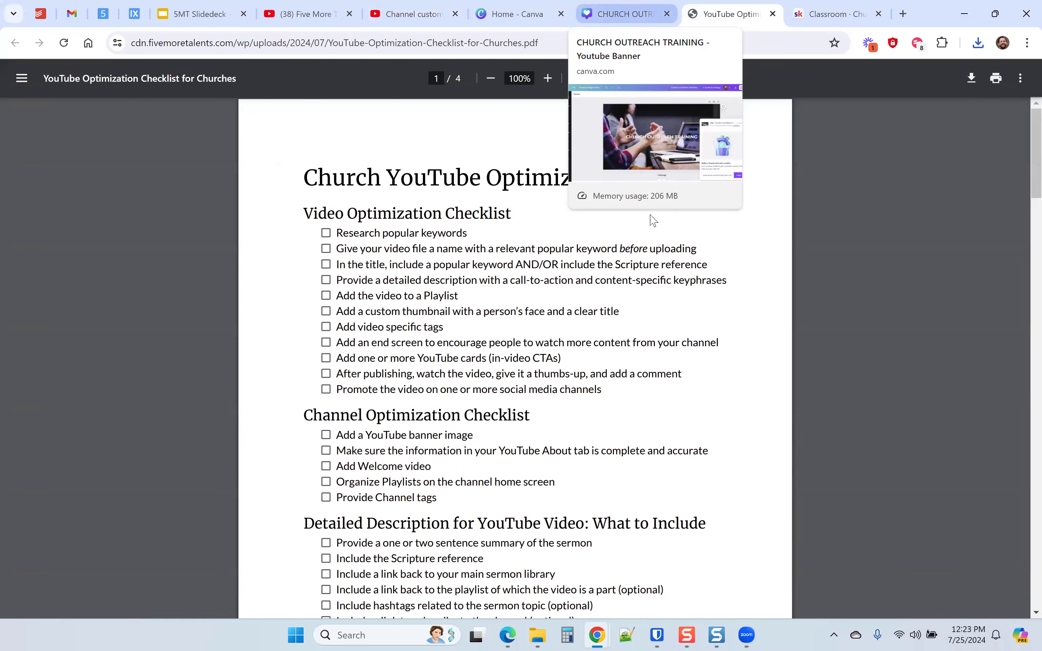
left_click(616, 19)
left_click(351, 353)
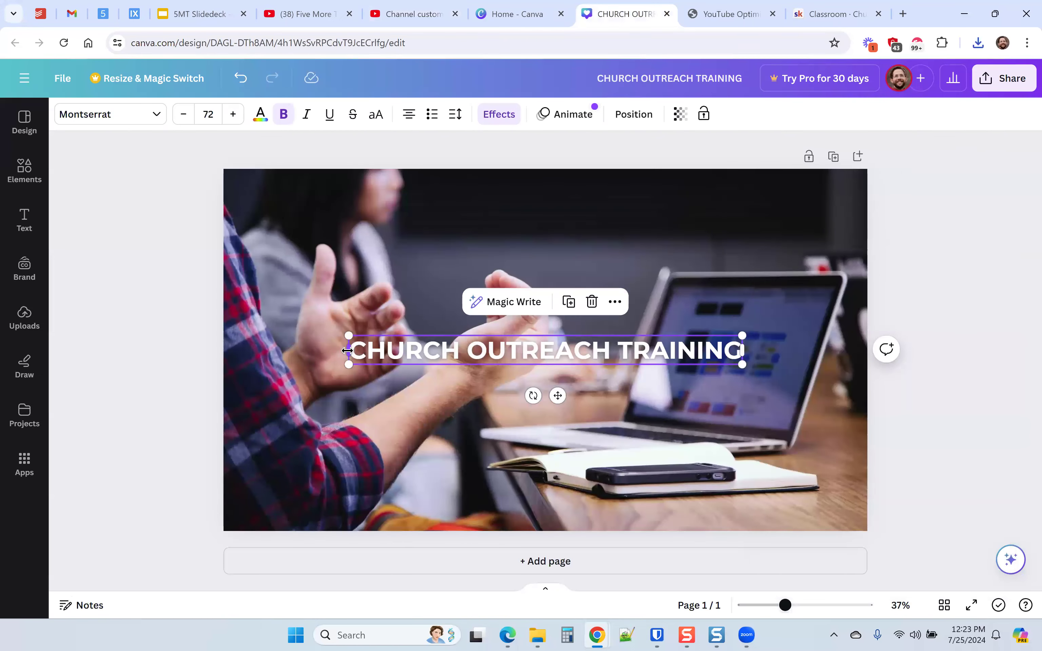
left_click_drag(349, 351, 360, 351)
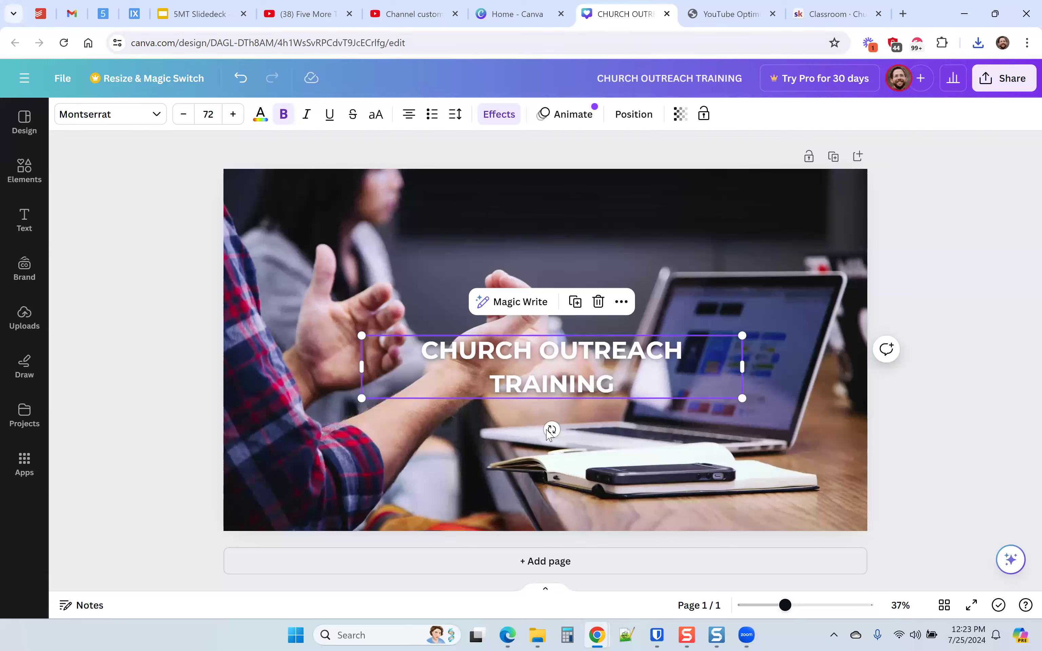
left_click_drag(554, 341, 550, 330)
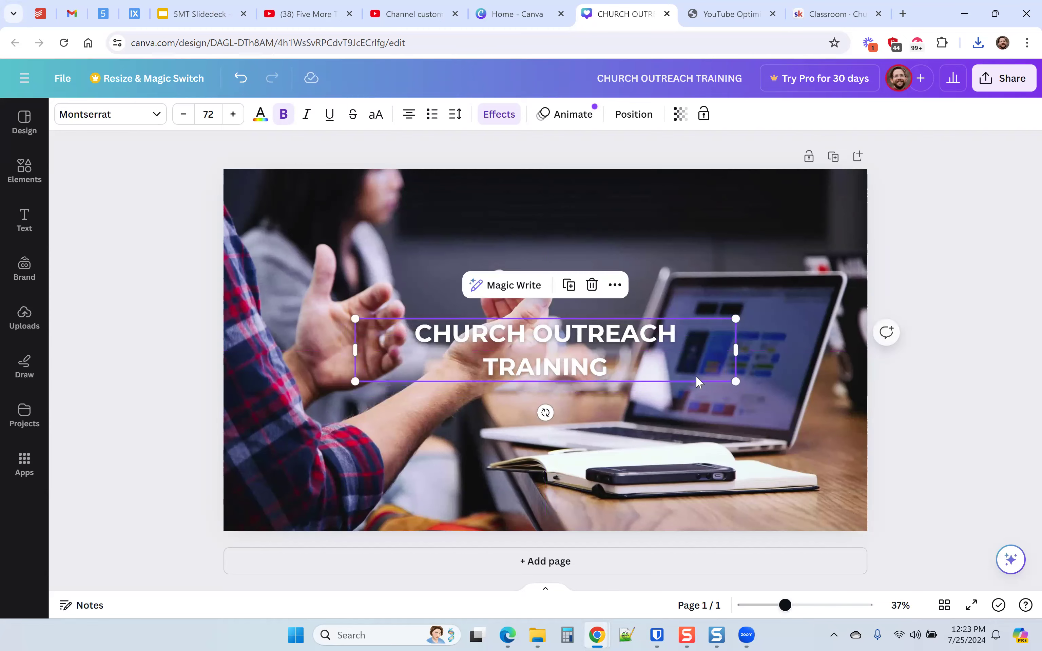
left_click(906, 436)
Download the revised banner as a JPG and save it as "CHURCH OUTREACH TRAINING (1)" in the Sermon Publishing folder
left_click(984, 80)
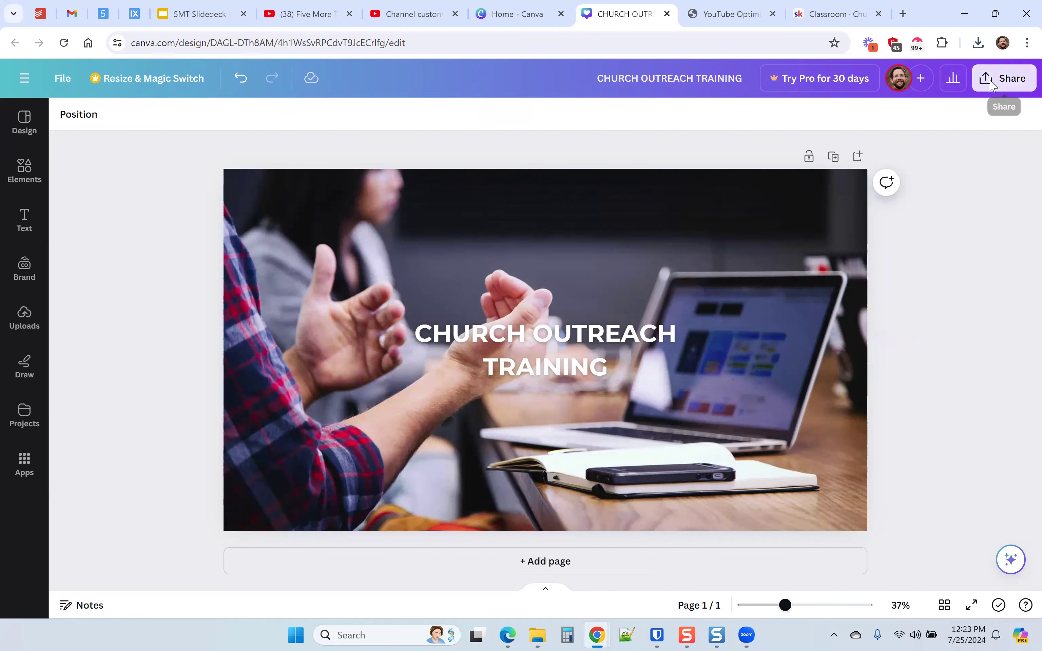
left_click(880, 439)
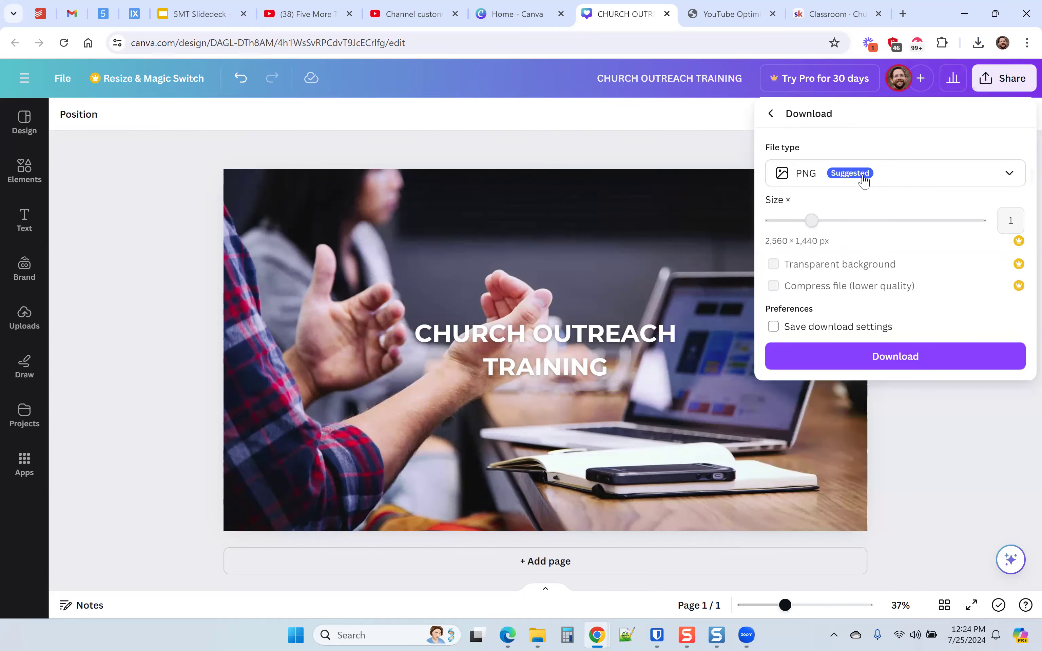
left_click(879, 177)
left_click(856, 207)
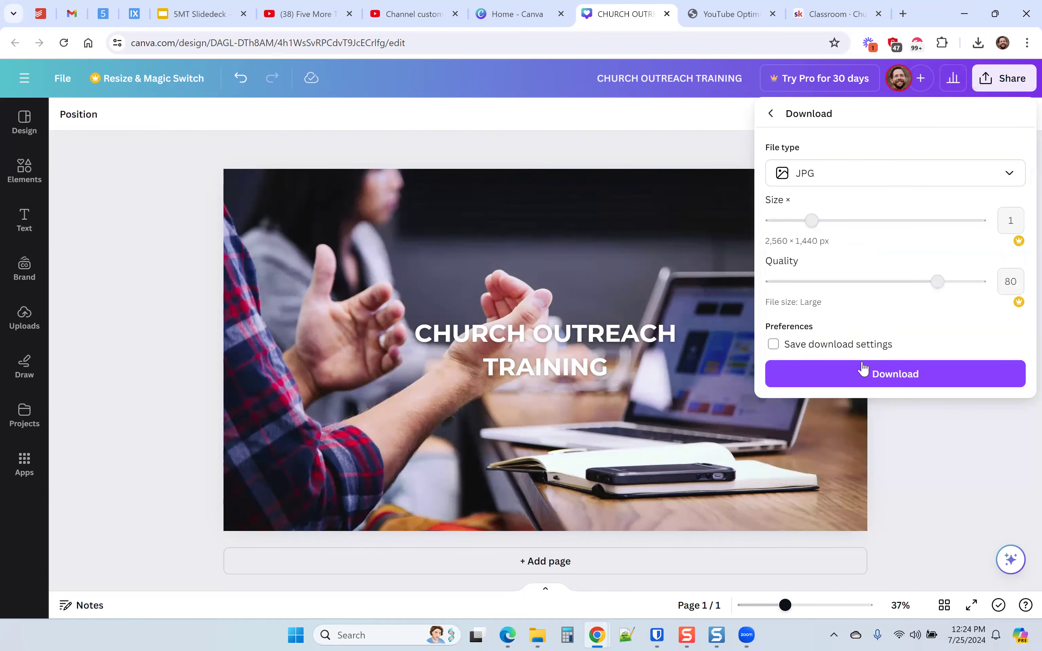
left_click(862, 375)
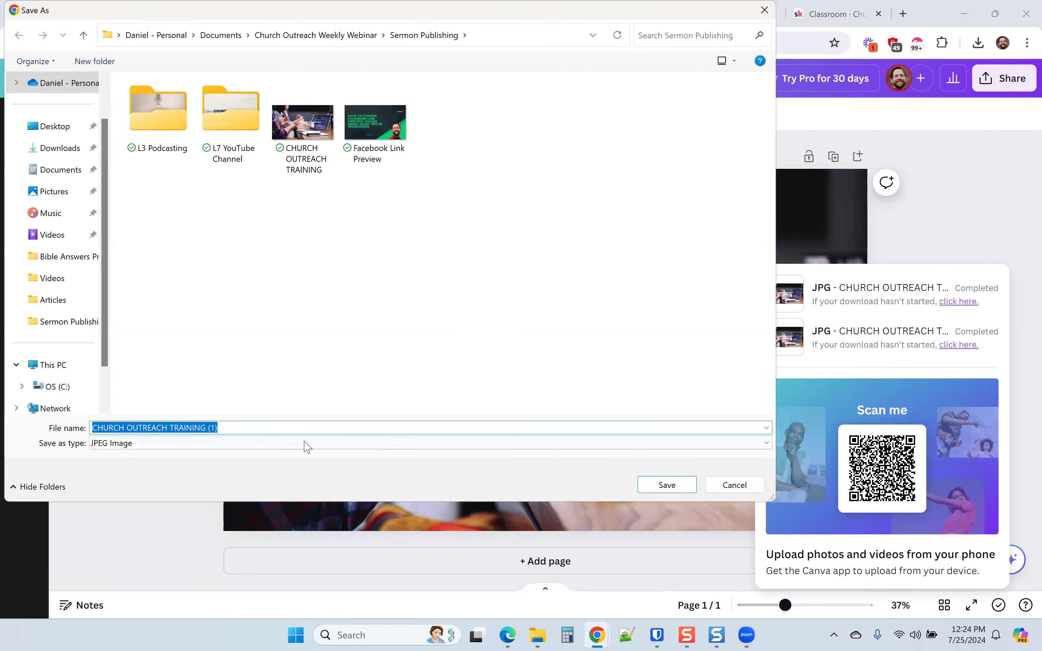
left_click(278, 428)
left_click(667, 485)
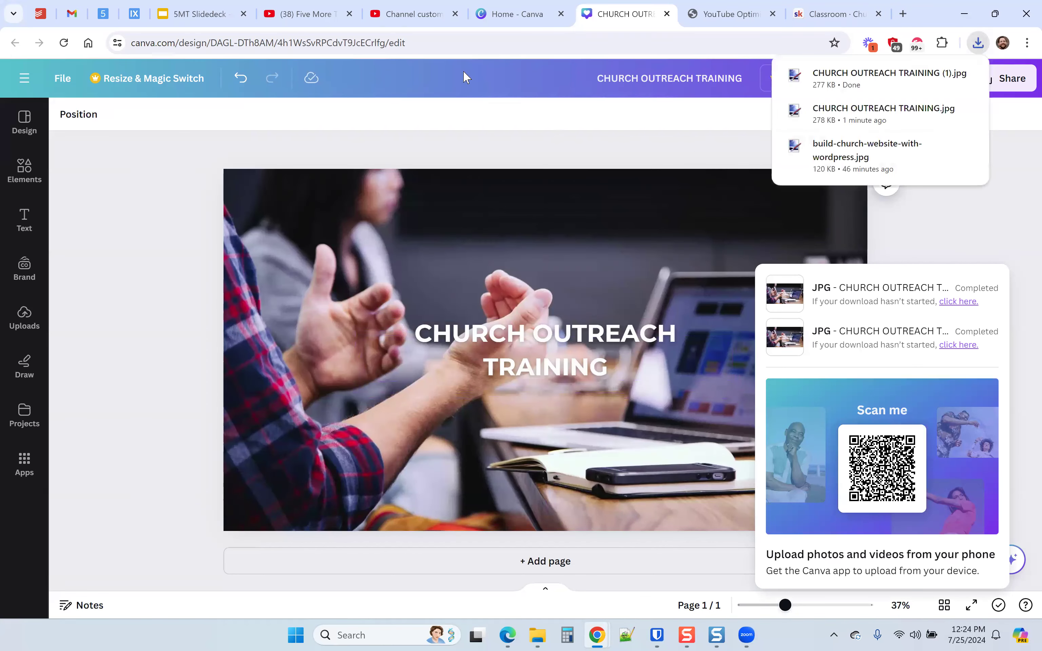
Switch to YouTube Studio and replace the channel's banner image with "CHURCH OUTREACH TRAINING (1)", accepting the default crop
left_click(398, 17)
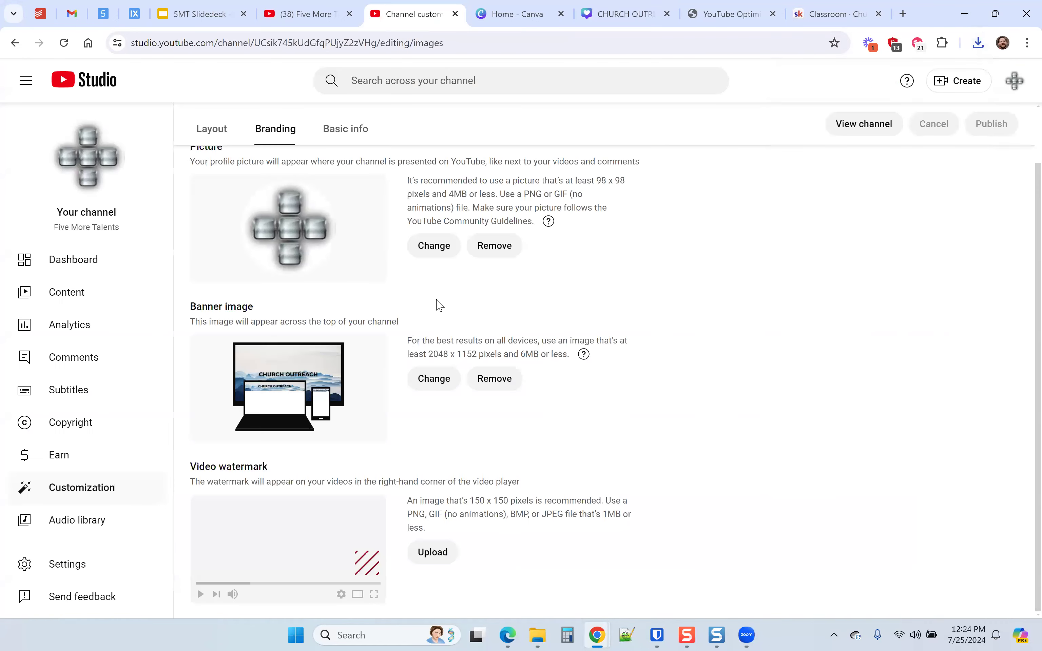
left_click(432, 379)
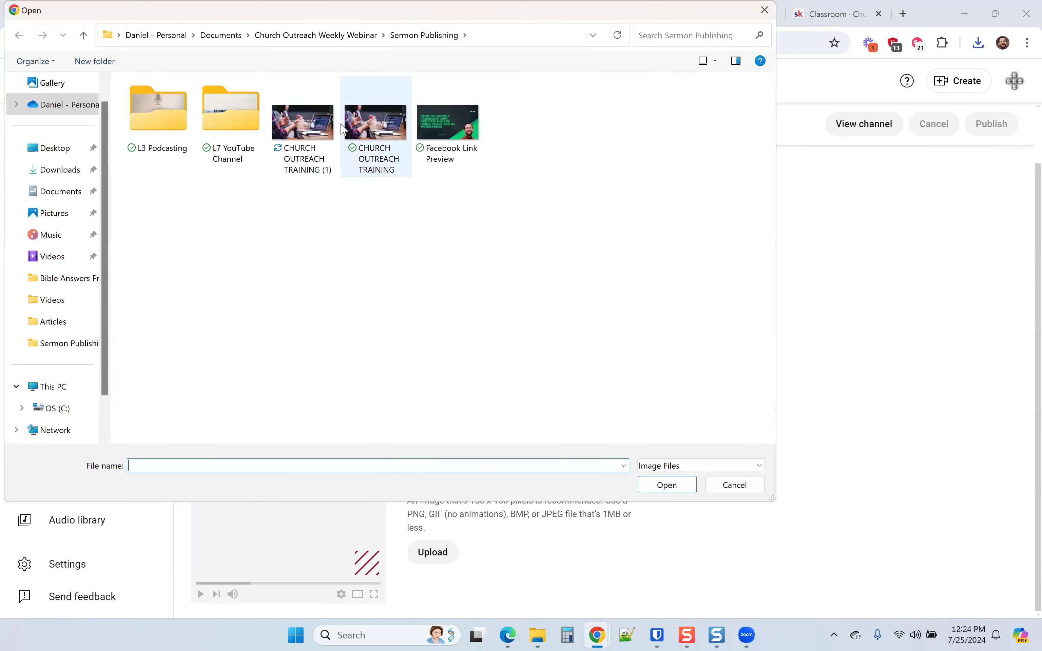
left_click(304, 133)
double_click(304, 133)
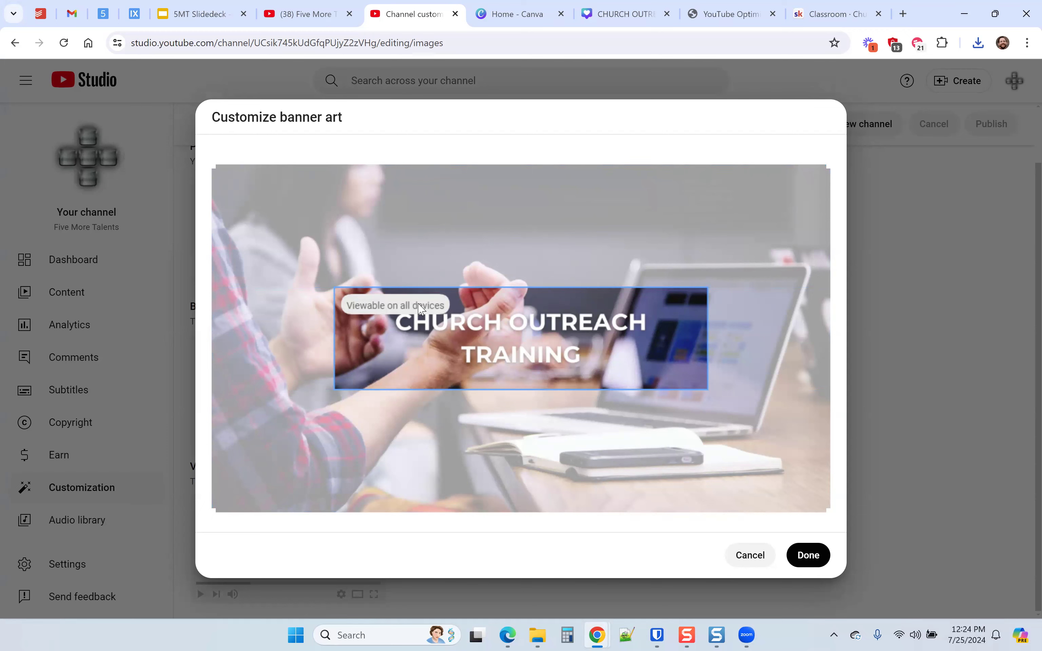
left_click(811, 557)
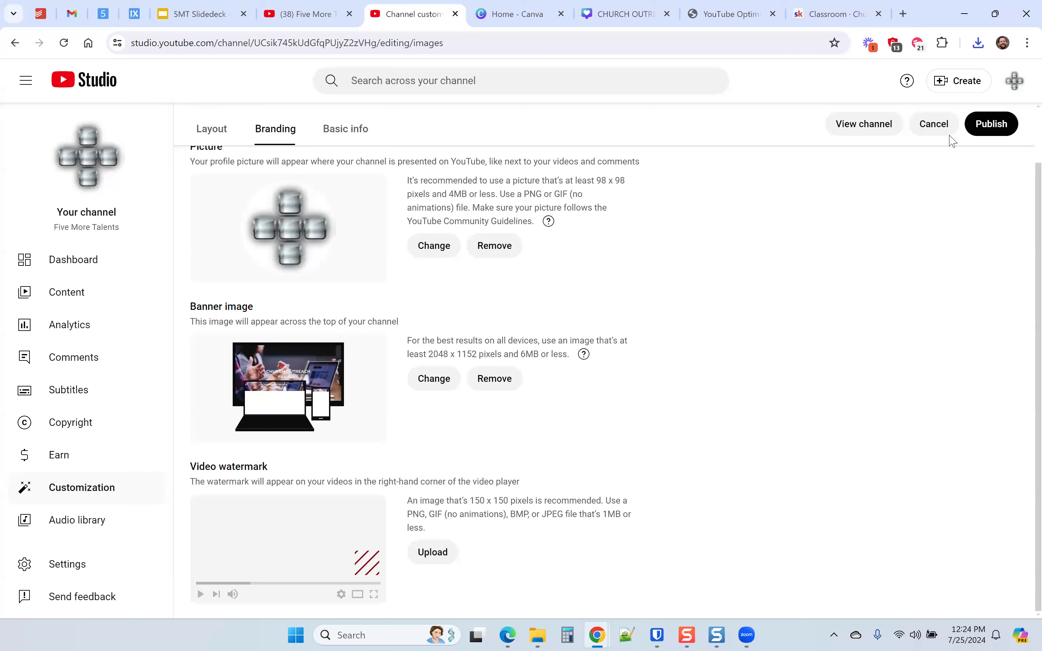
Publish the branding changes and open the channel page to check the new banner
left_click(990, 134)
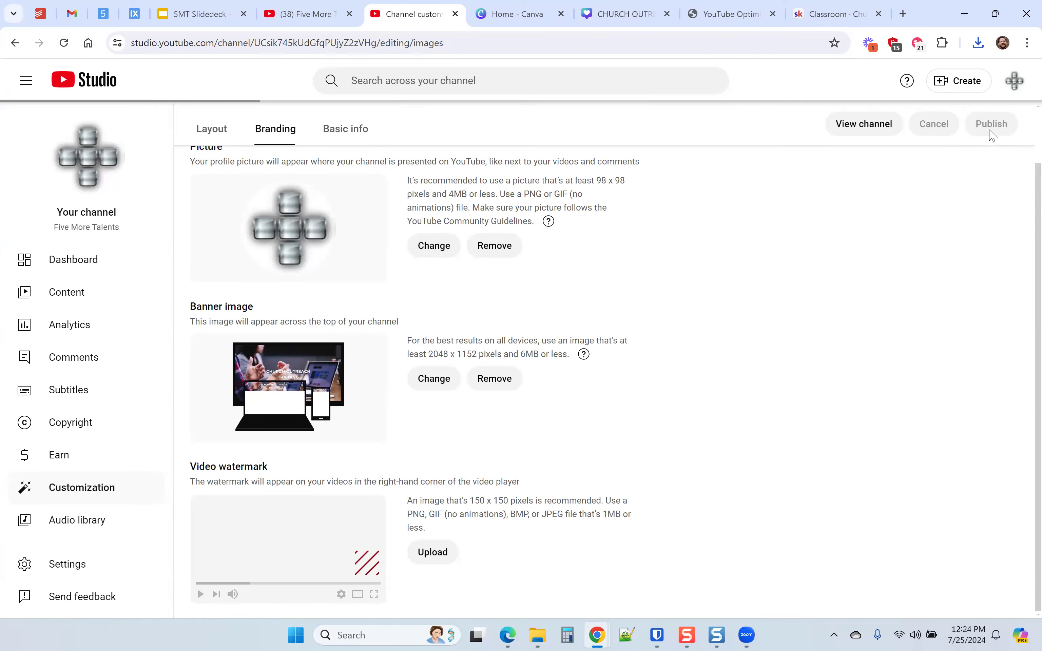
right_click(990, 132)
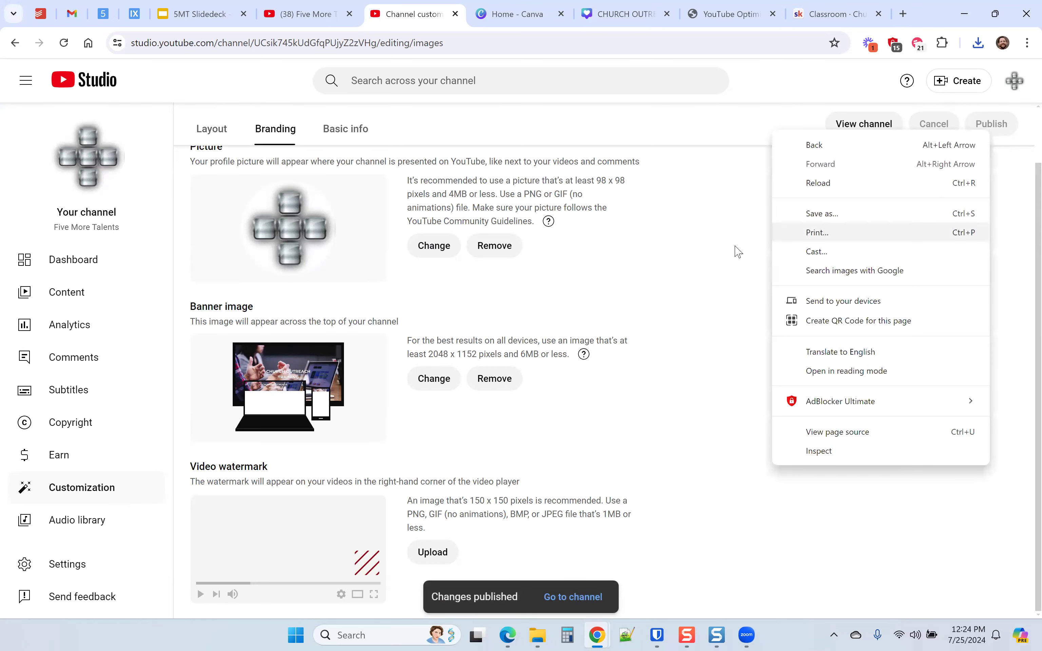
left_click(717, 204)
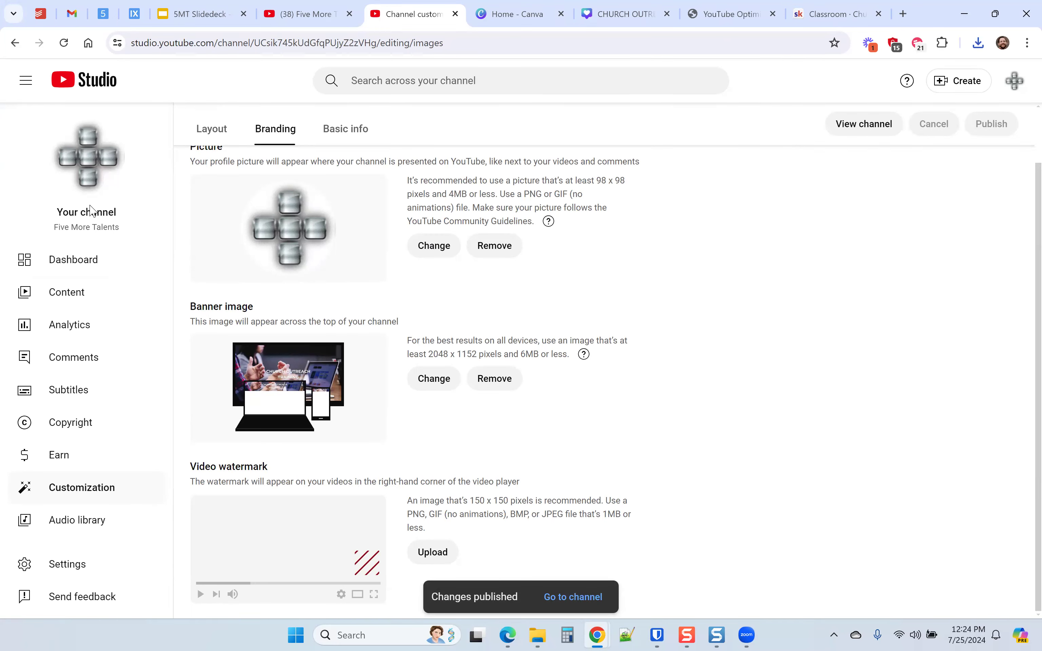
left_click(92, 160)
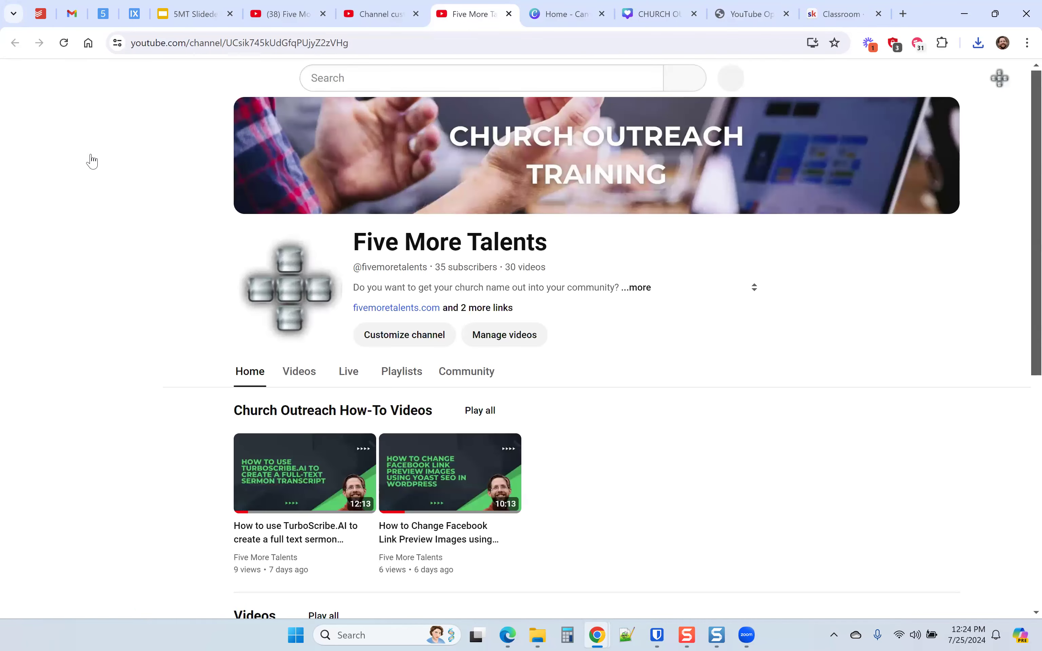
mouse_move(620, 171)
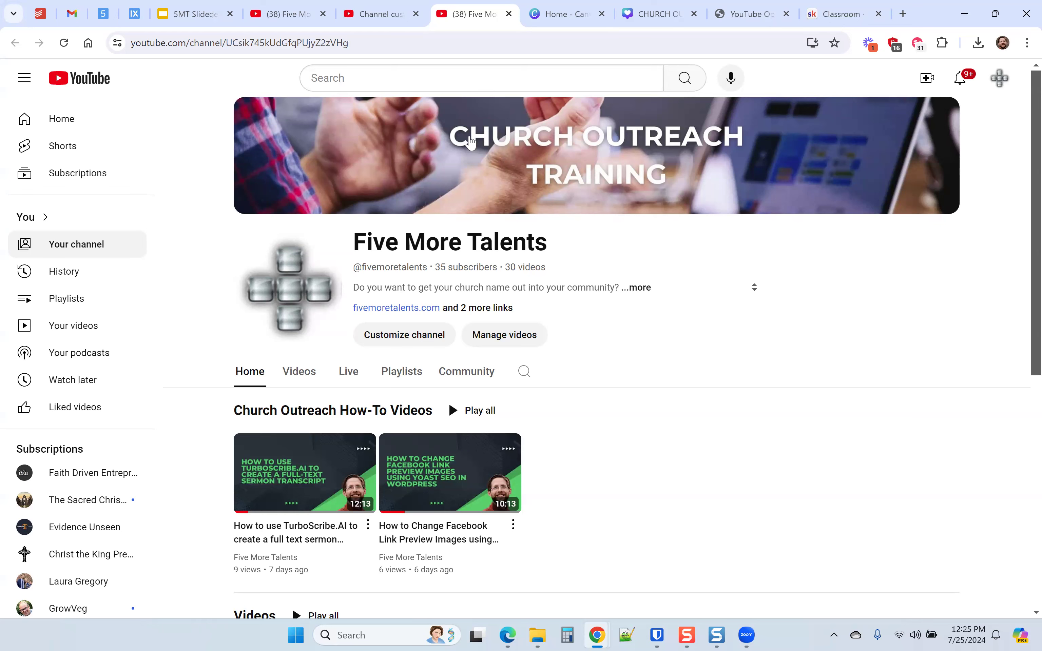
mouse_move(452, 139)
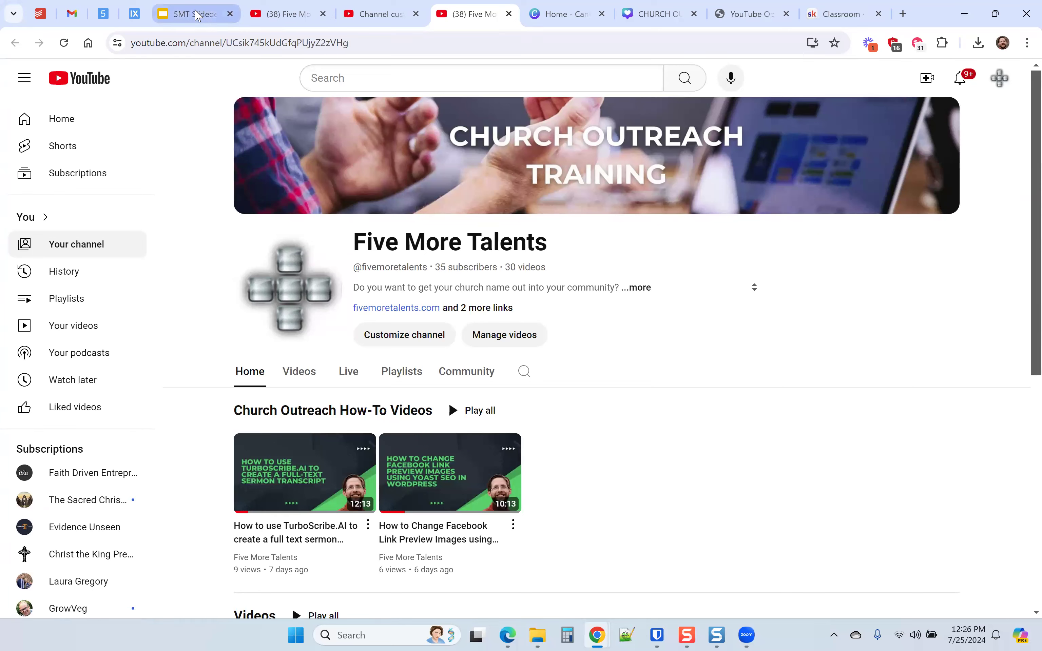
Switch to the Google Slides deck, show slide 10, "Update your YouTube 'About' tab", and hide the menus
left_click(196, 14)
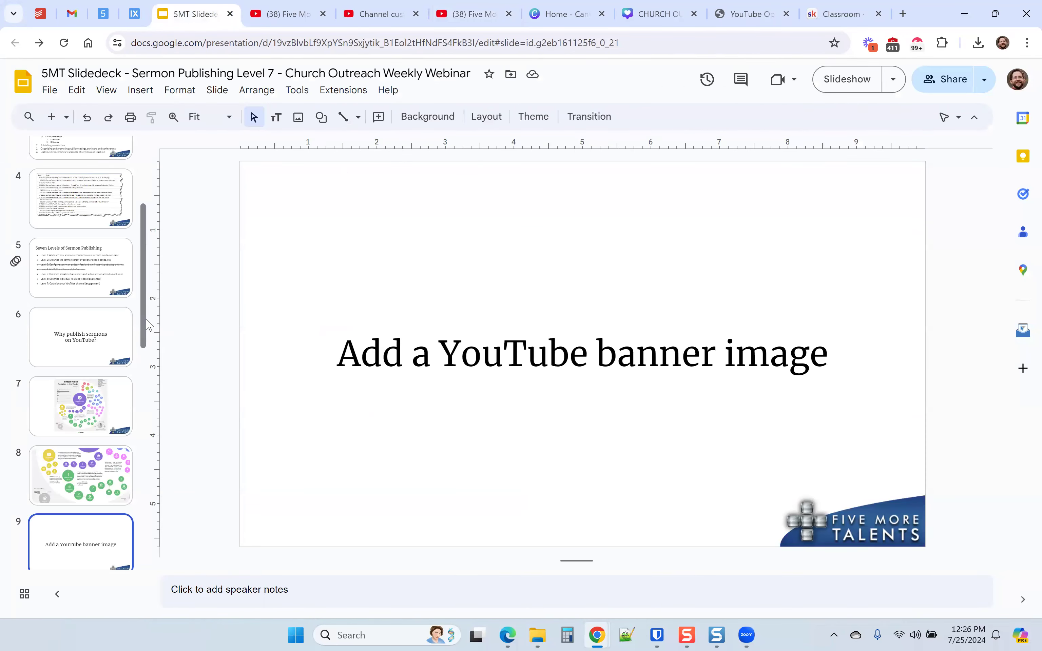
scroll(148, 341, "down", 3)
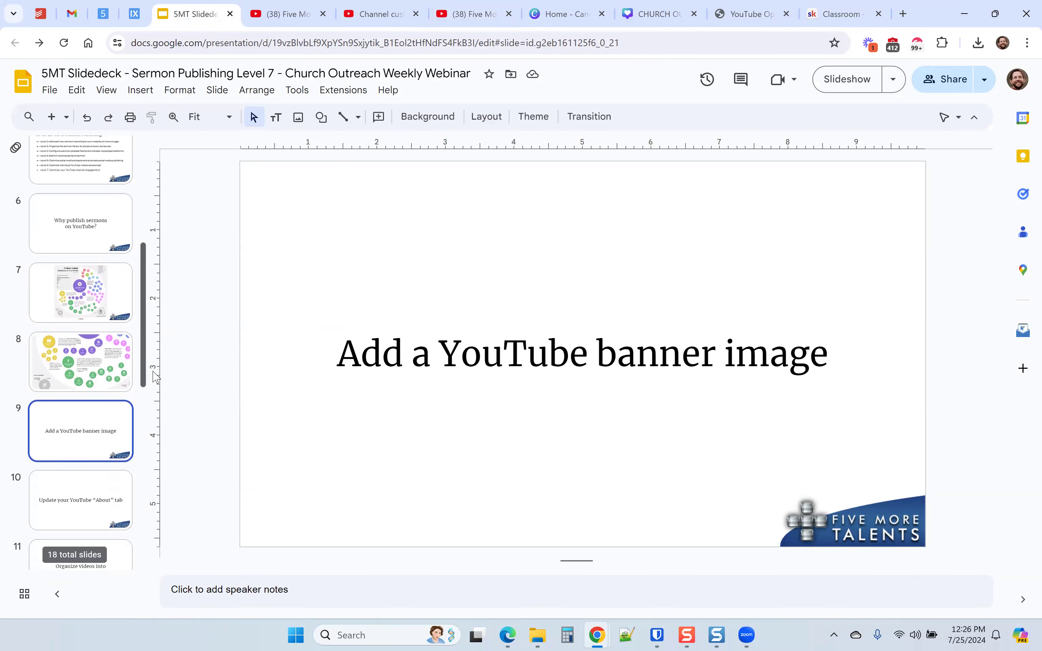
scroll(156, 377, "down", 1)
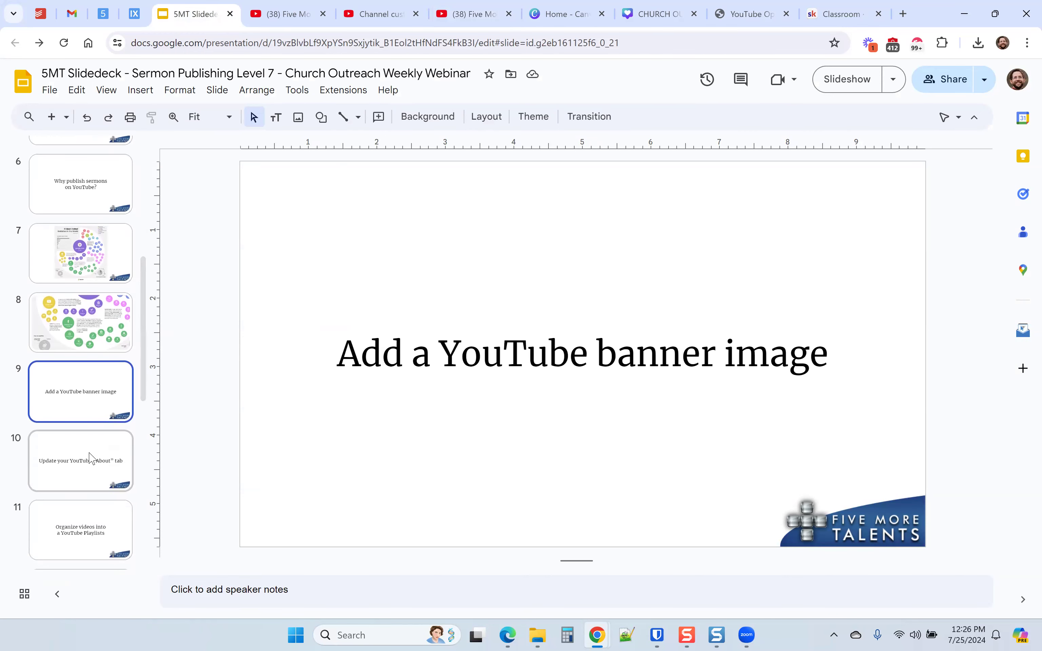
left_click(95, 470)
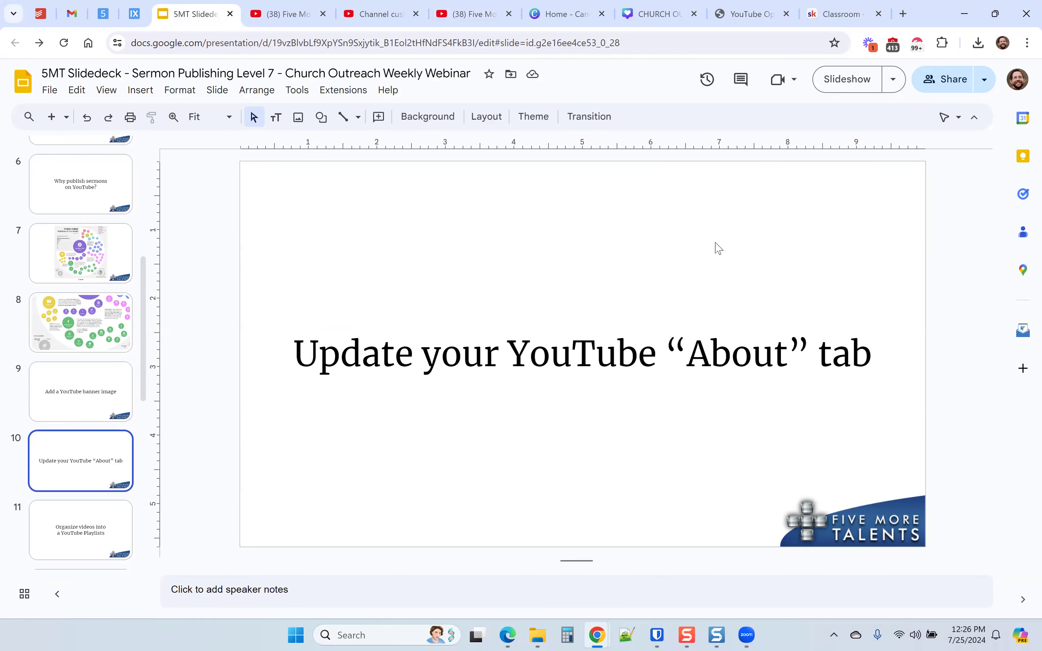
left_click(975, 117)
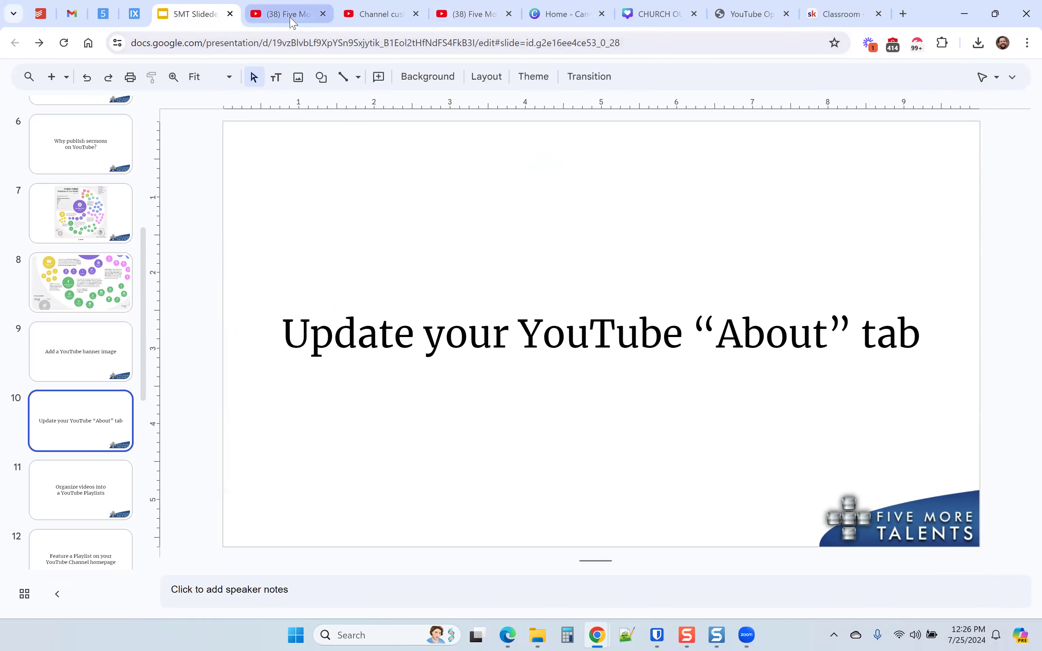
Switch to the Five More Talents channel on YouTube and review the description, links and channel details in its About information
mouse_move(297, 14)
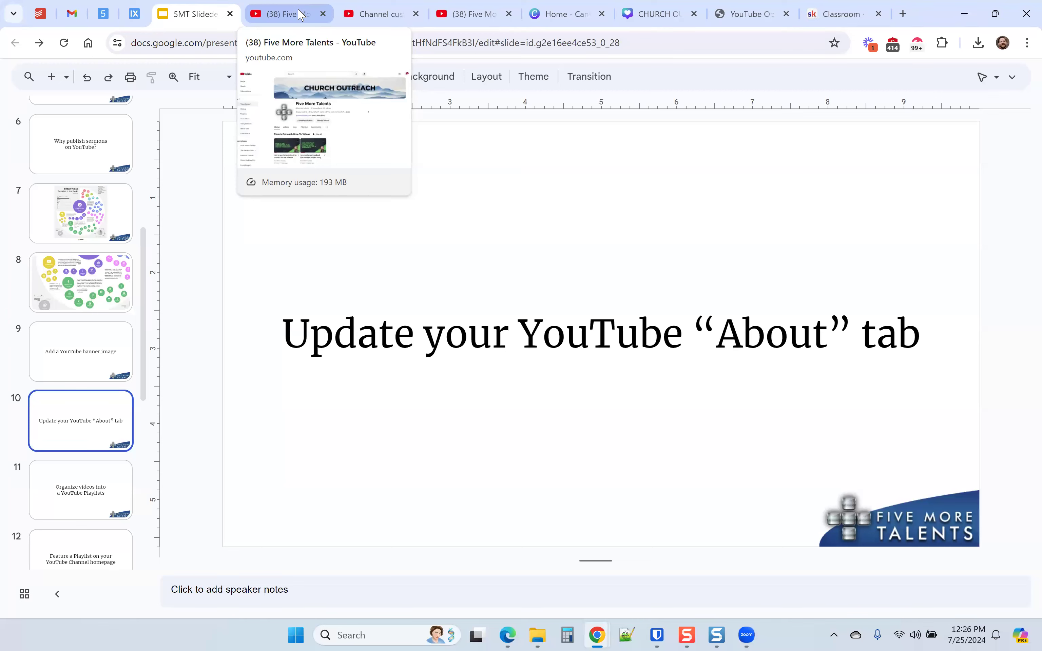
left_click(298, 15)
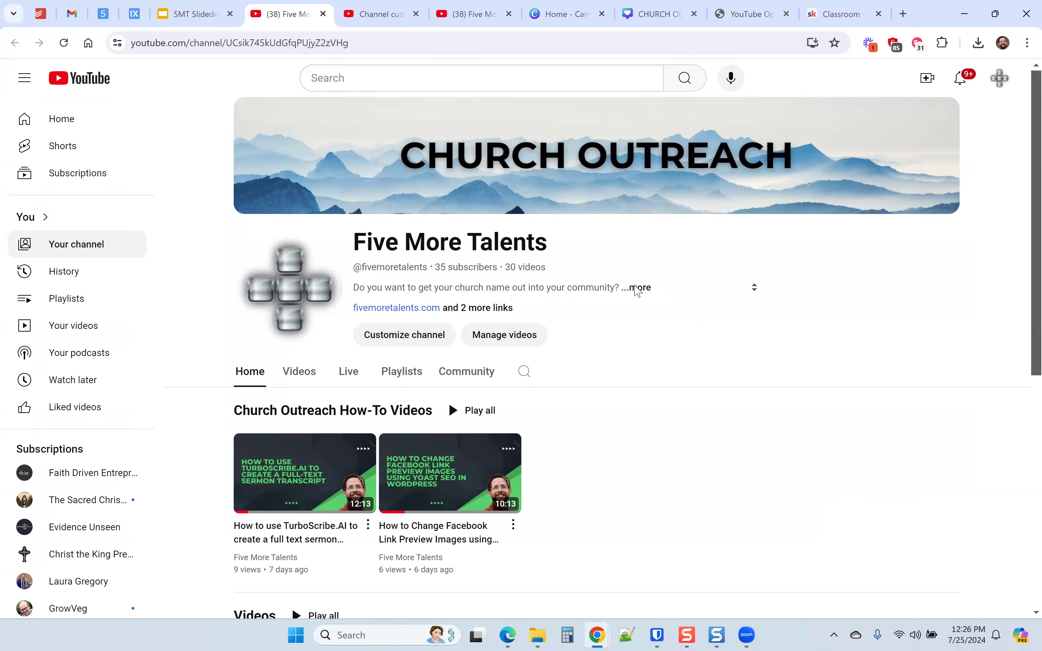
left_click(638, 288)
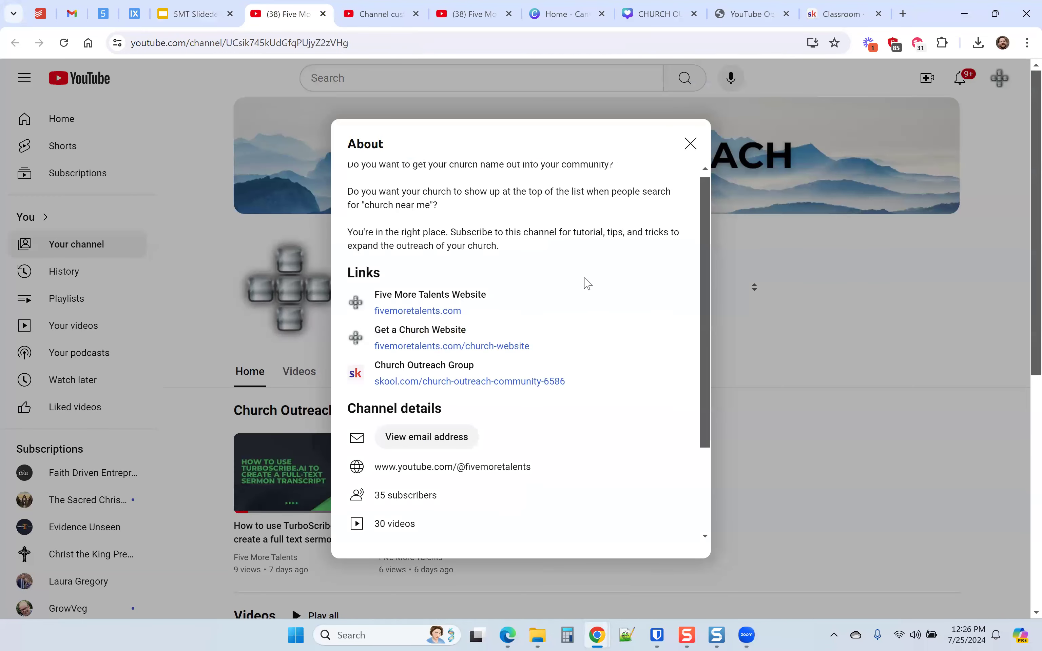
scroll(586, 283, "down", 1)
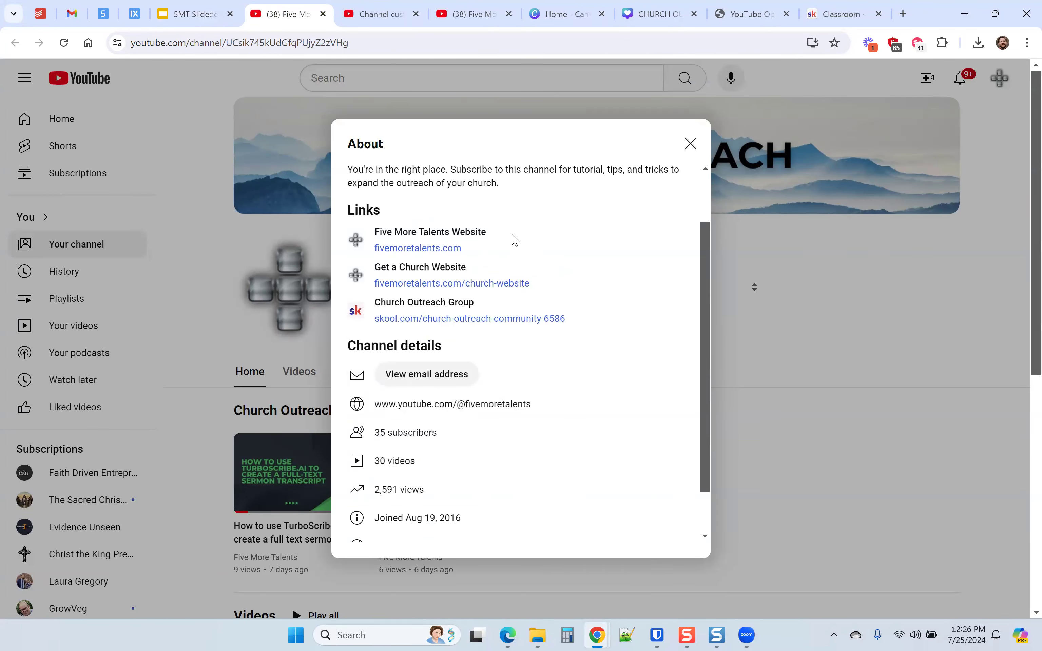
scroll(515, 241, "down", 1)
scroll(602, 370, "up", 2)
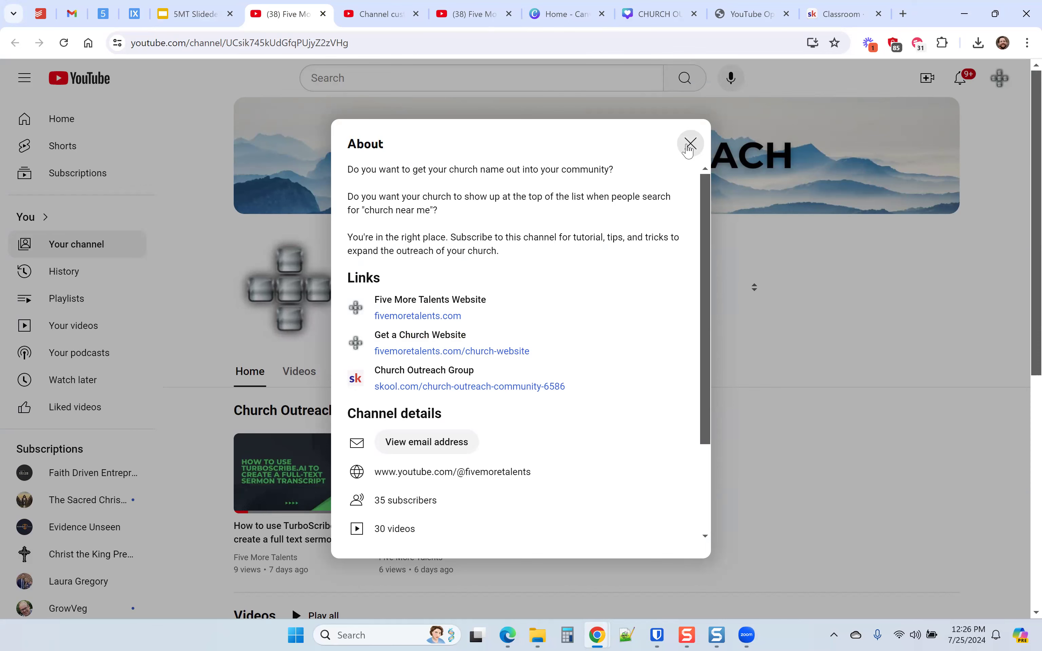
left_click(690, 144)
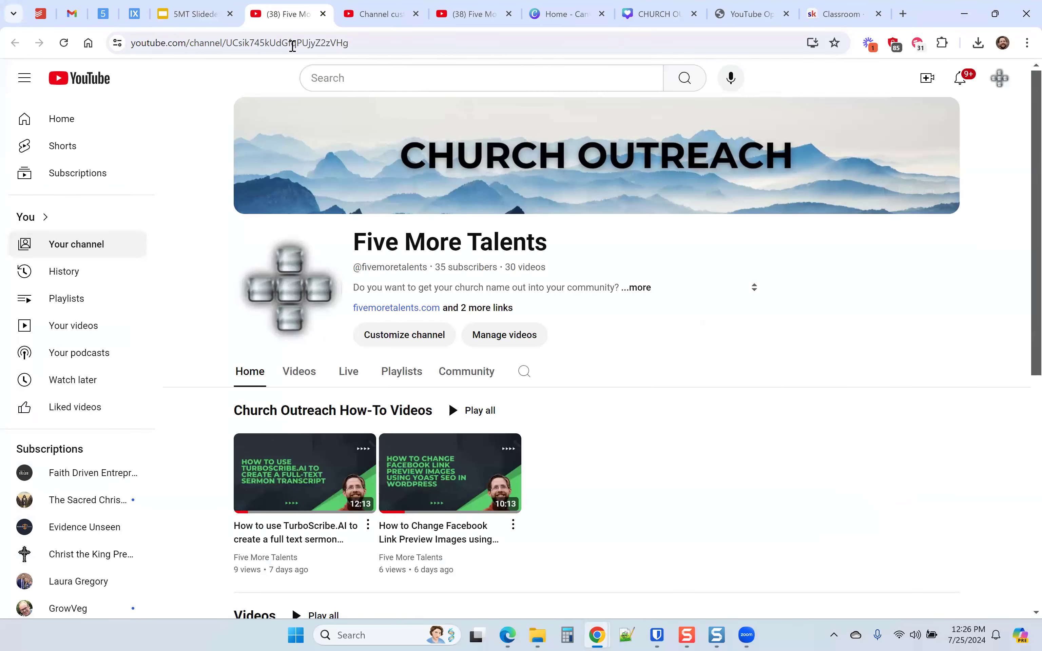
Copy the channel page's URL and open it in a new Incognito window
left_click(292, 44)
right_click(292, 51)
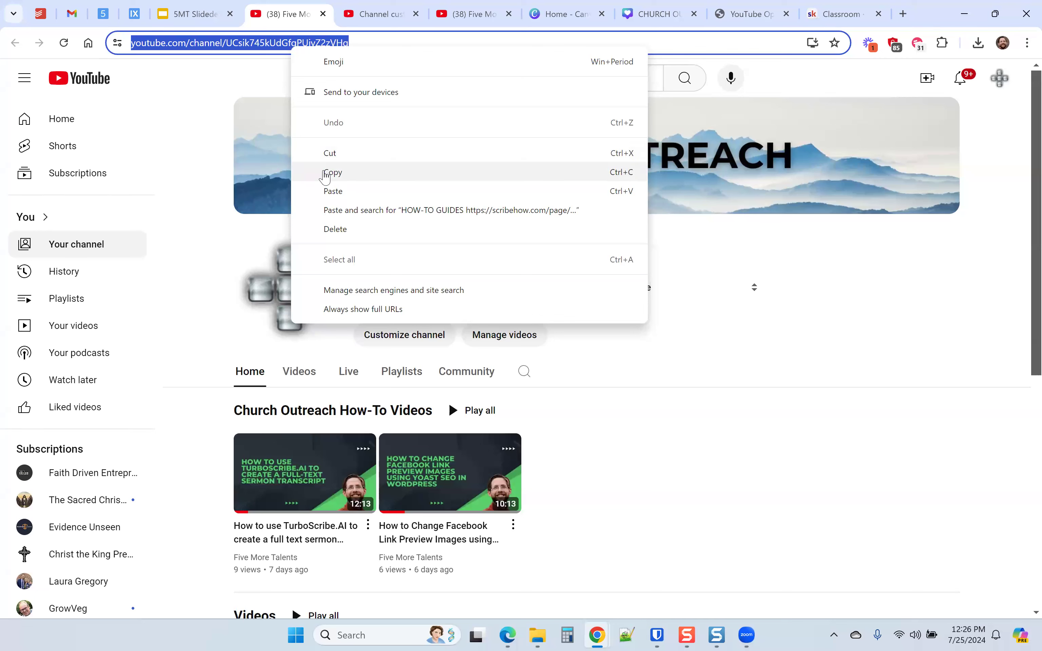
left_click(324, 171)
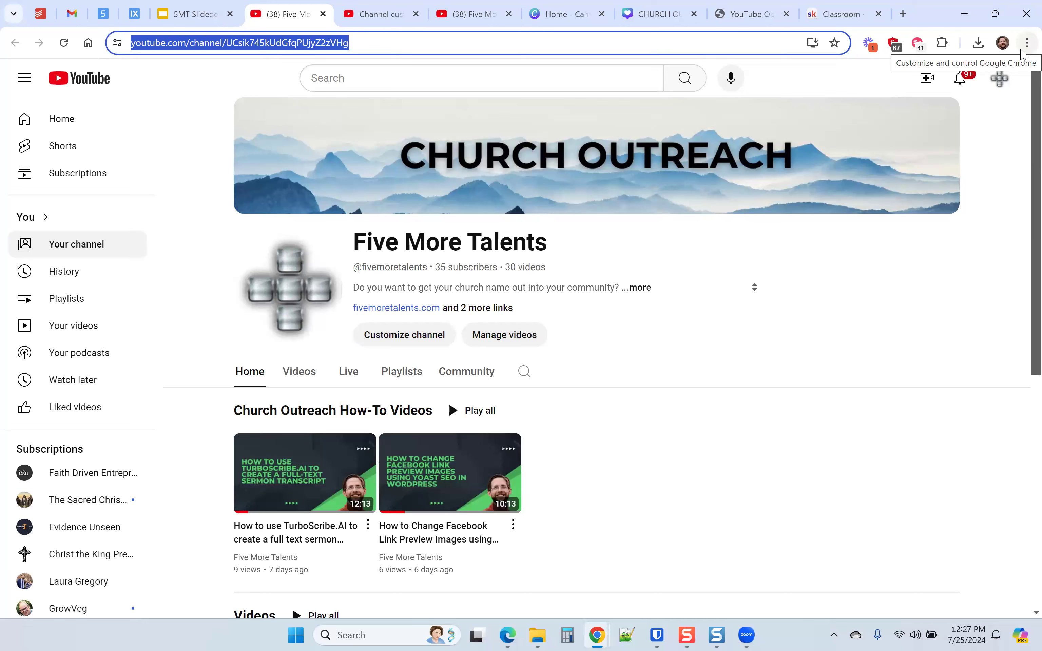
left_click(1027, 43)
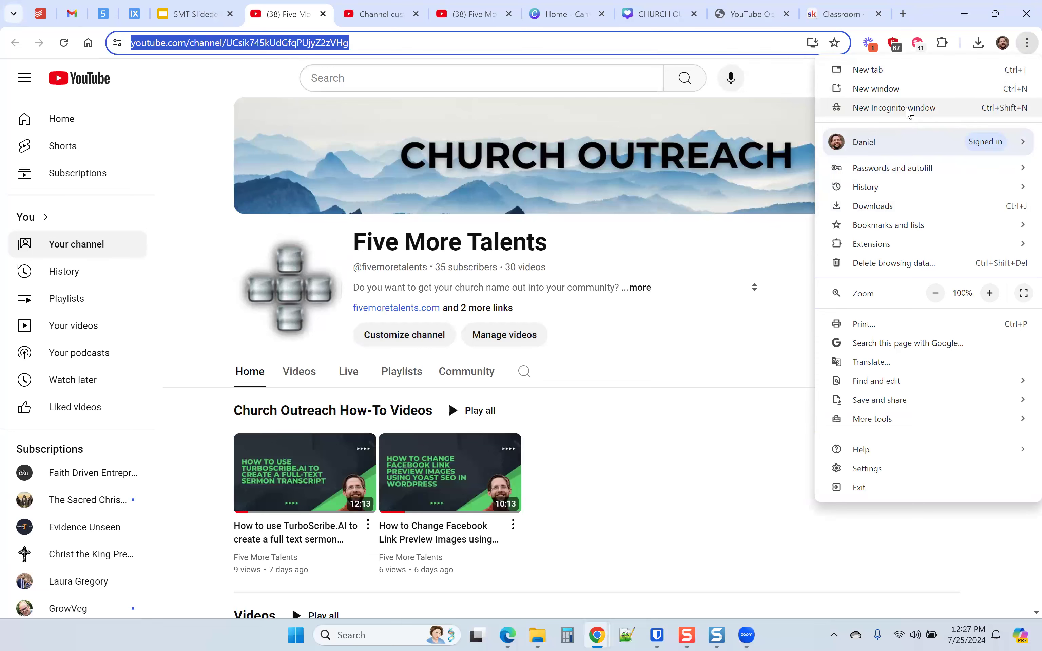
left_click(907, 110)
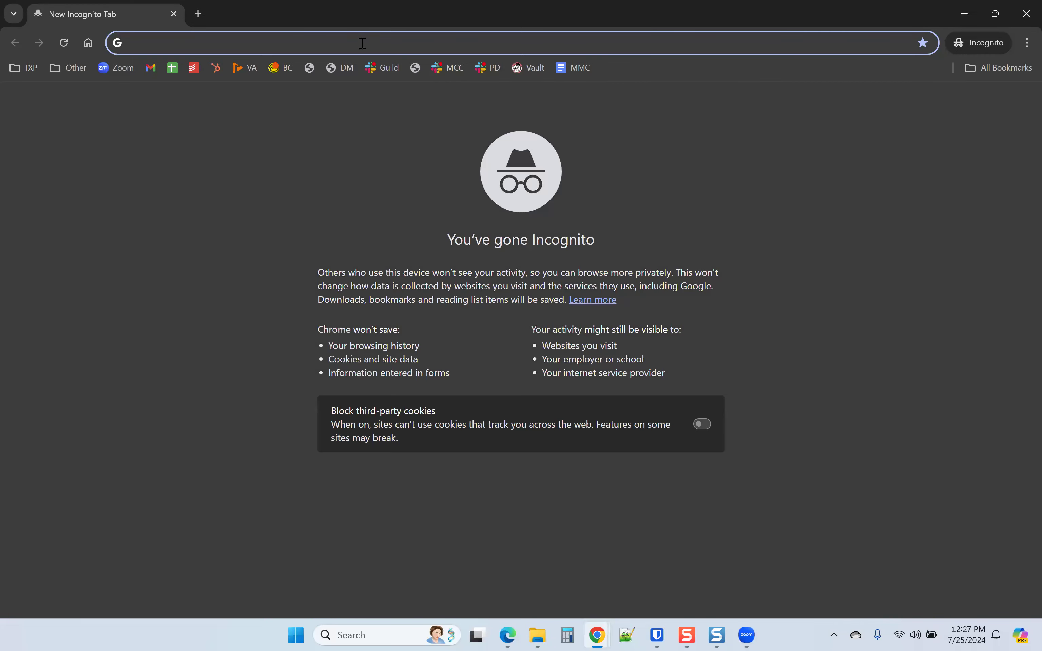
key("ctrl+v")
key("Return")
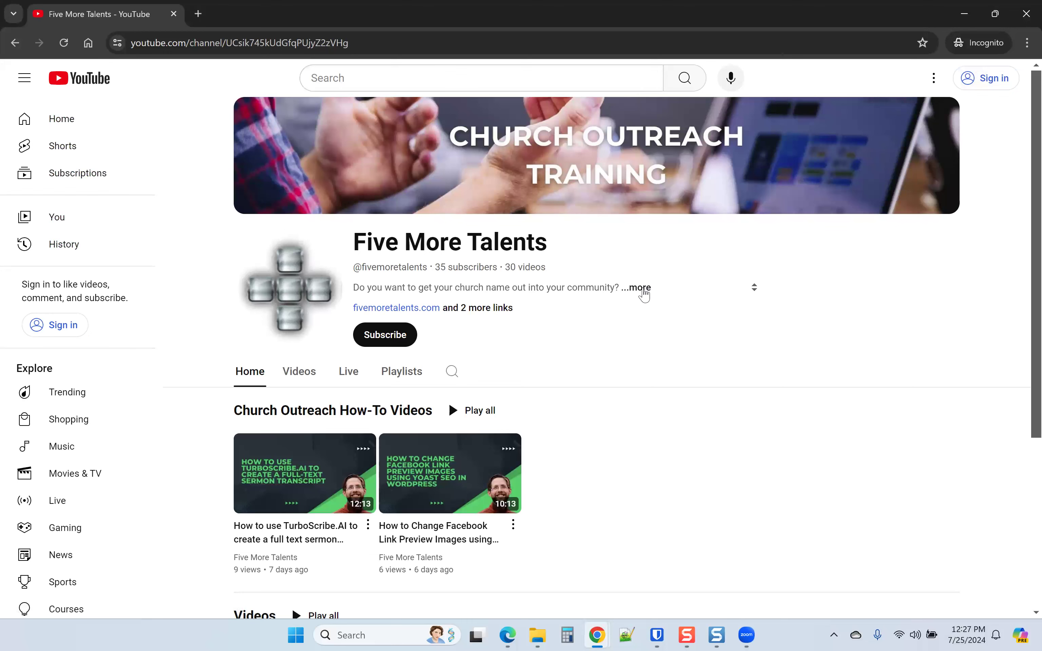
Examine the channel's About information as a signed-out visitor, from the description through the links to the channel details
left_click(646, 289)
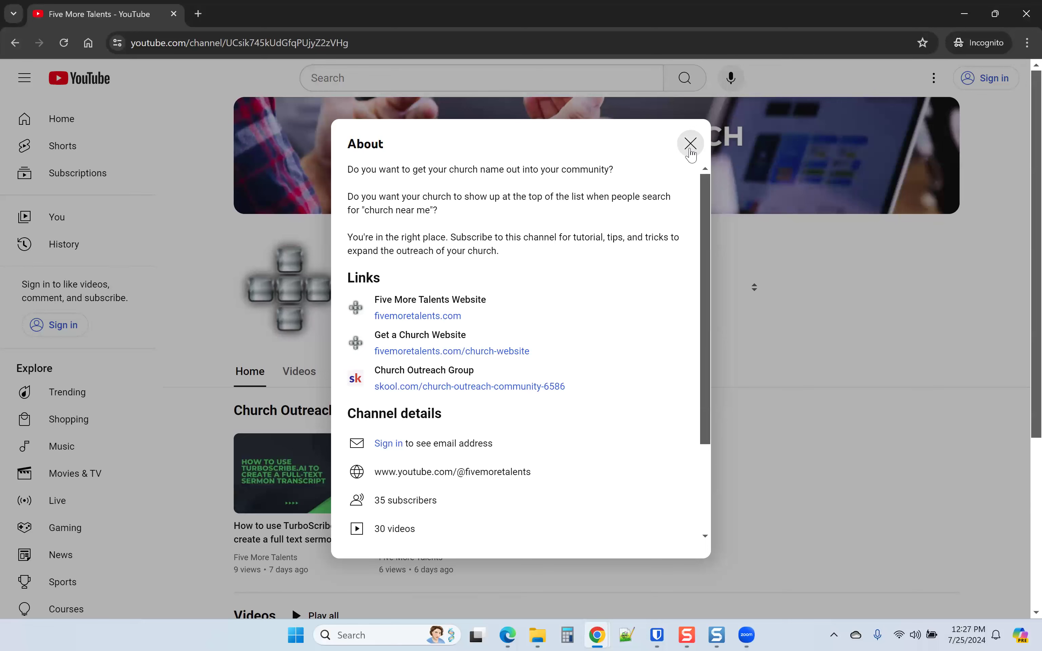
left_click(690, 146)
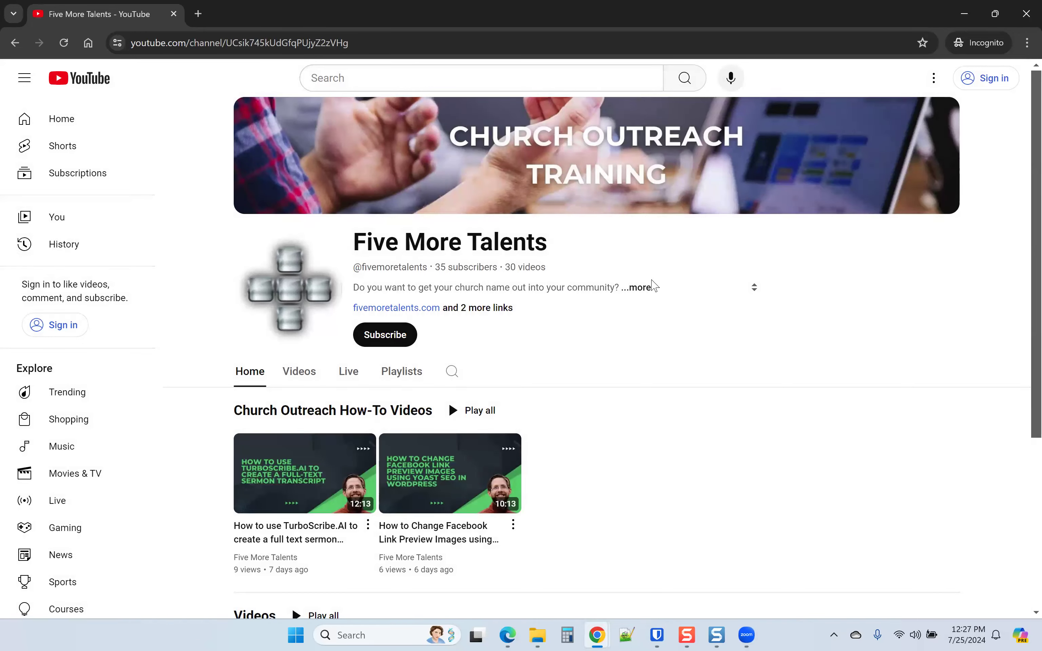
left_click(638, 290)
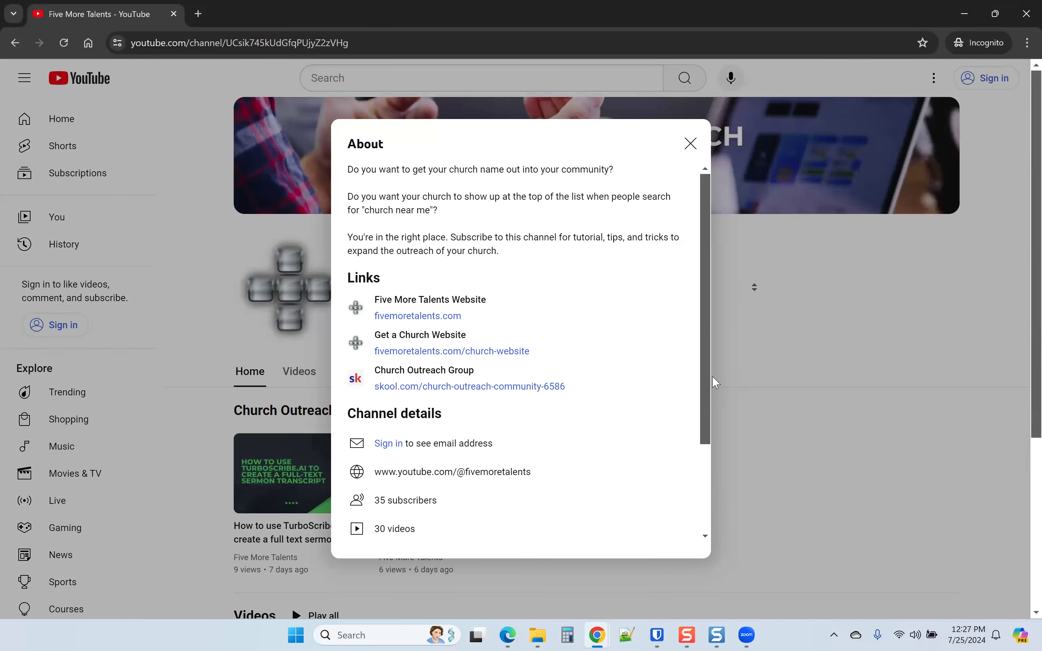
left_click_drag(709, 403, 700, 531)
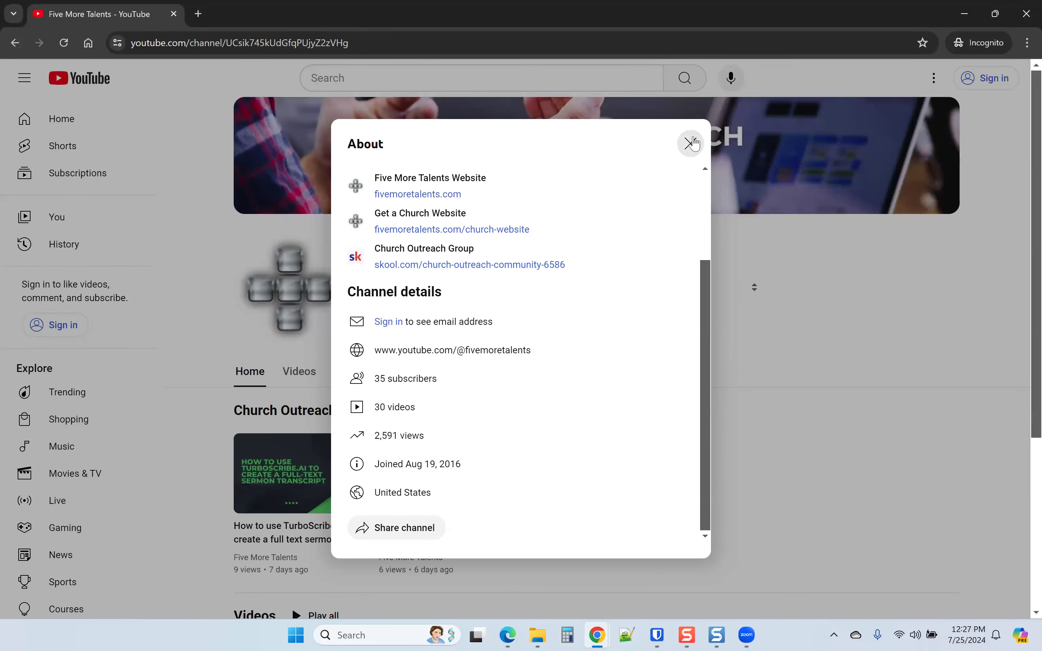
Close the channel's About information and the Incognito window
left_click(691, 147)
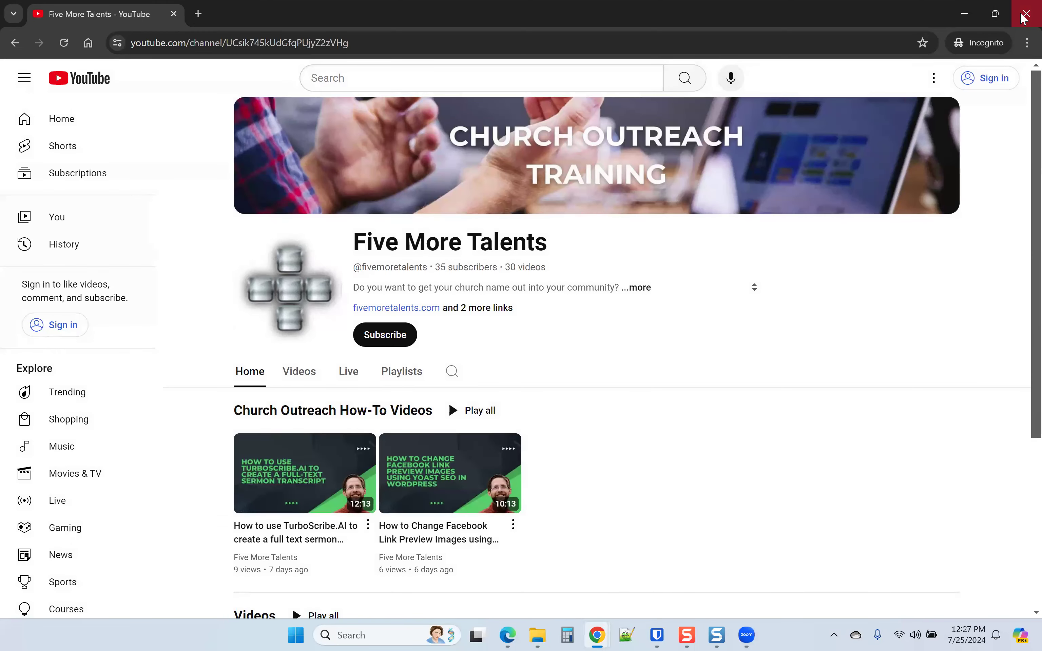
left_click(1026, 14)
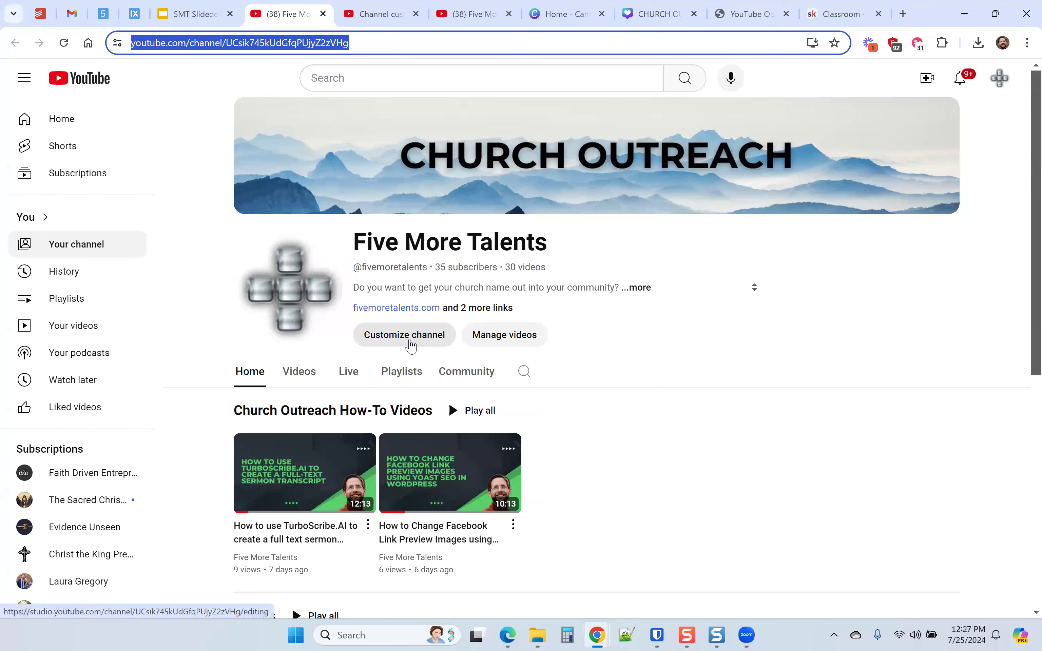
Open the channel's customization page in YouTube Studio and close the two older YouTube tabs next to it
left_click(410, 342)
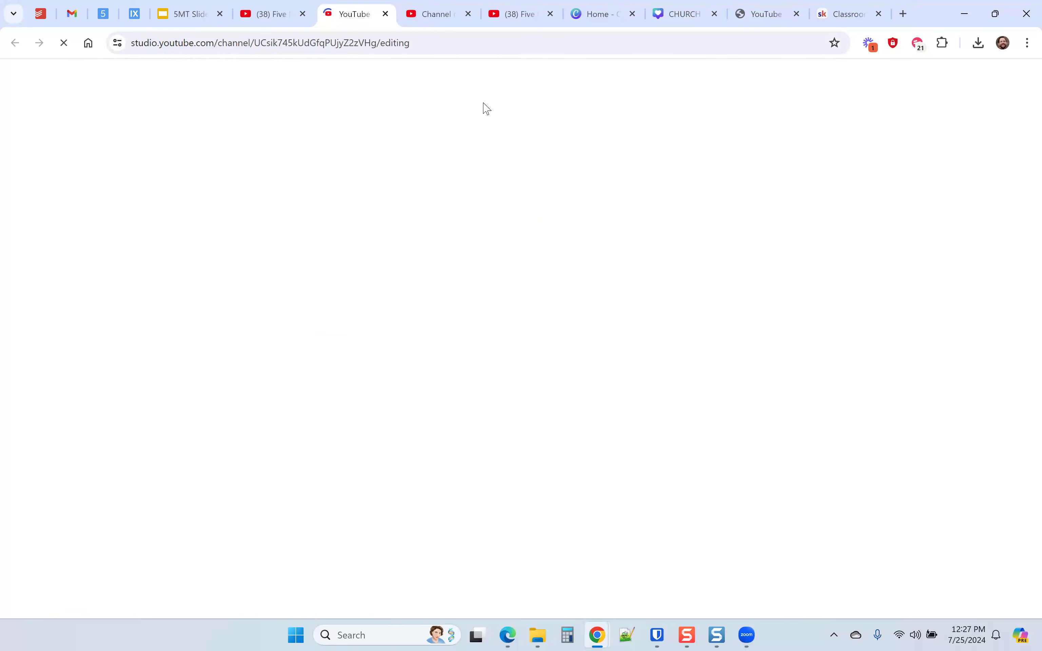
left_click(469, 14)
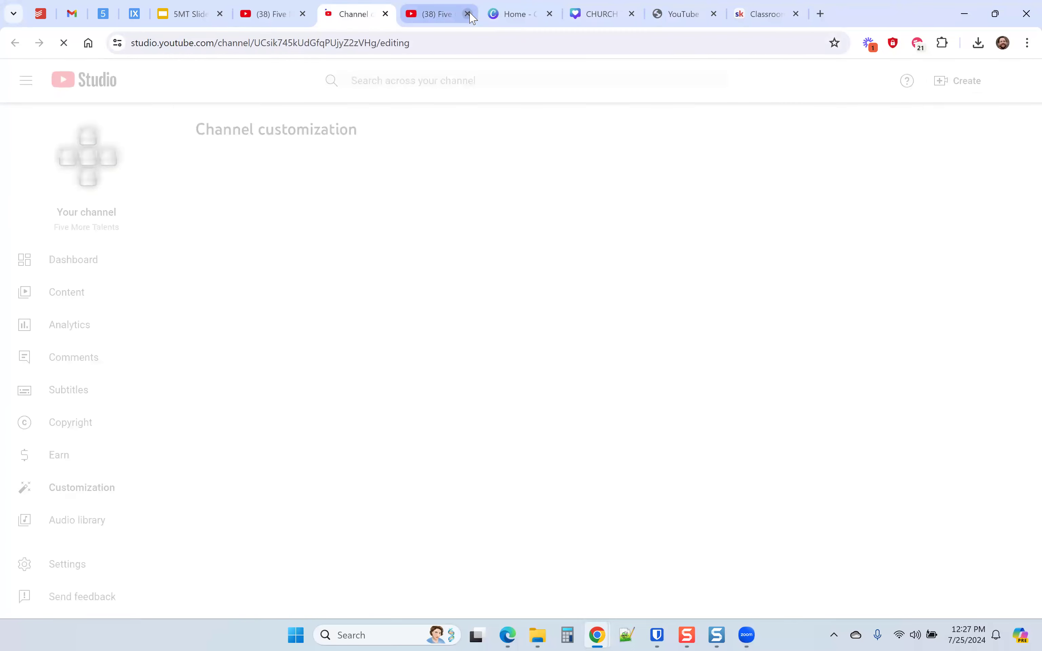
left_click(469, 14)
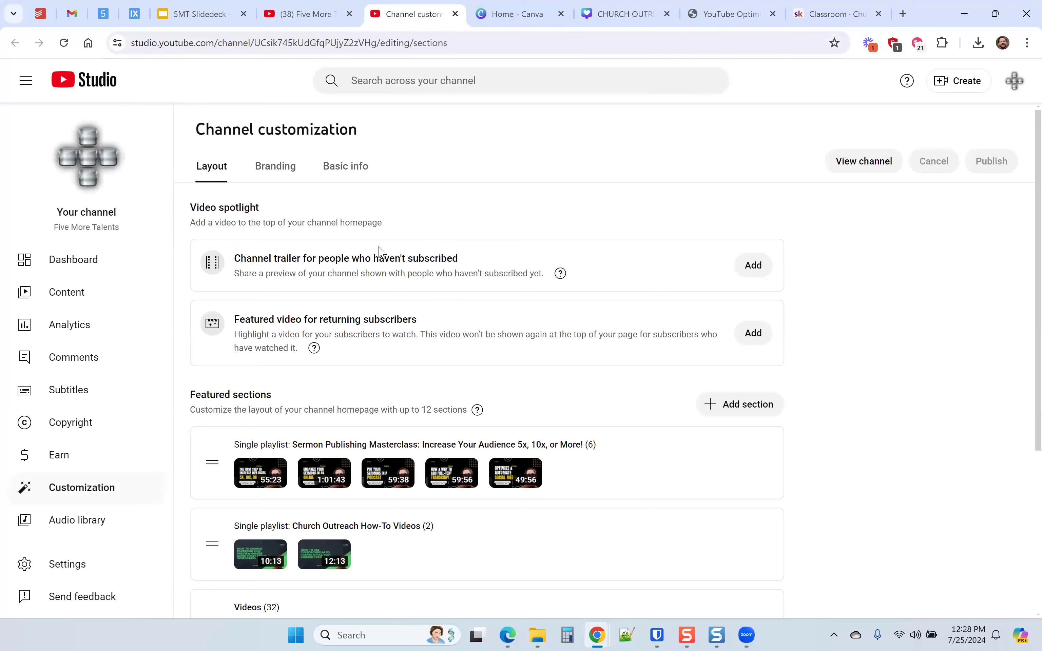
Look through the channel's Layout sections and the Basic info and Advanced settings of its Channel settings, and close the settings
scroll(379, 252, "down", 5)
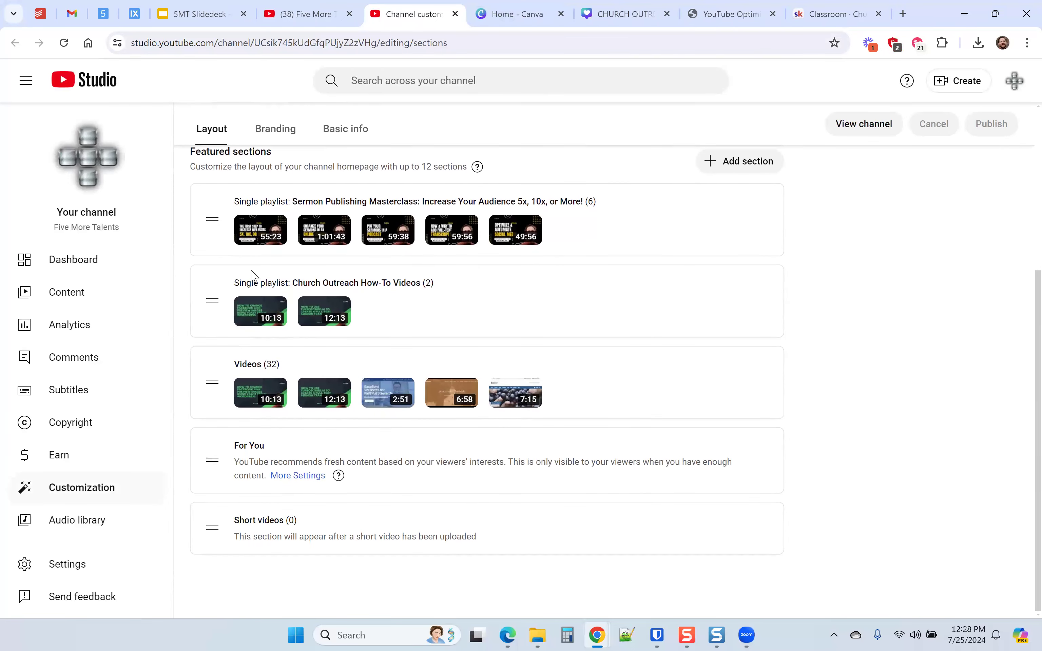
left_click(68, 565)
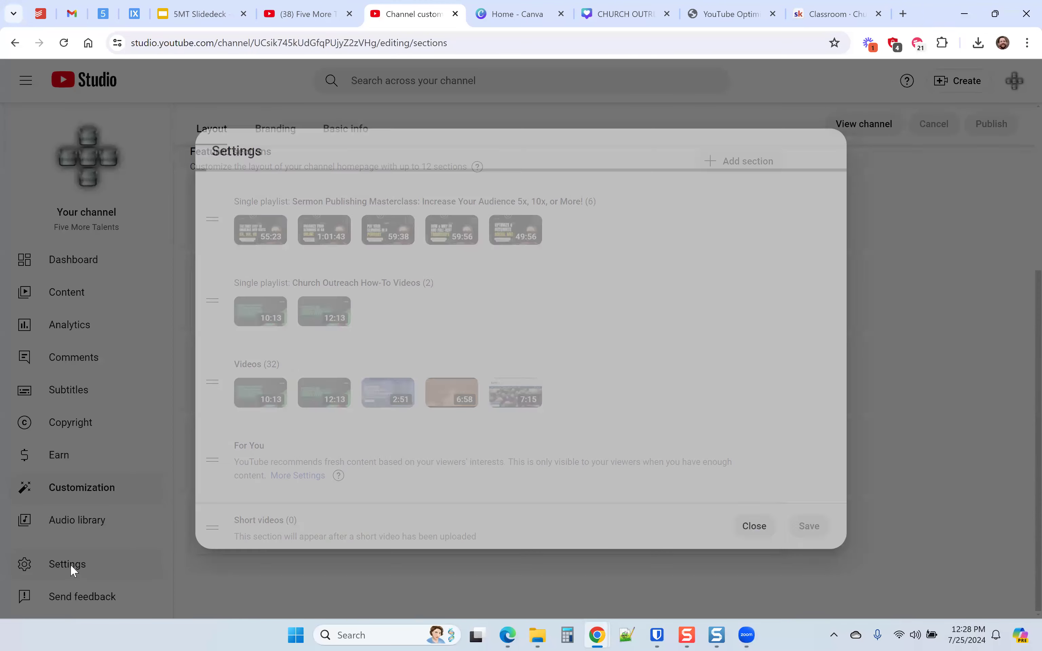
left_click(239, 231)
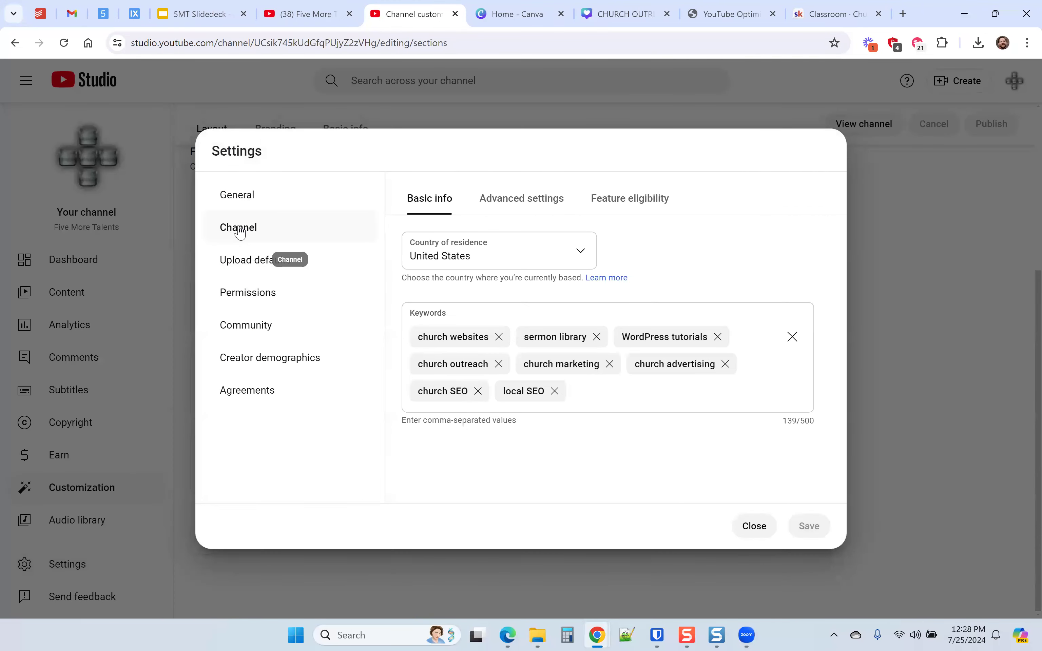
left_click(537, 207)
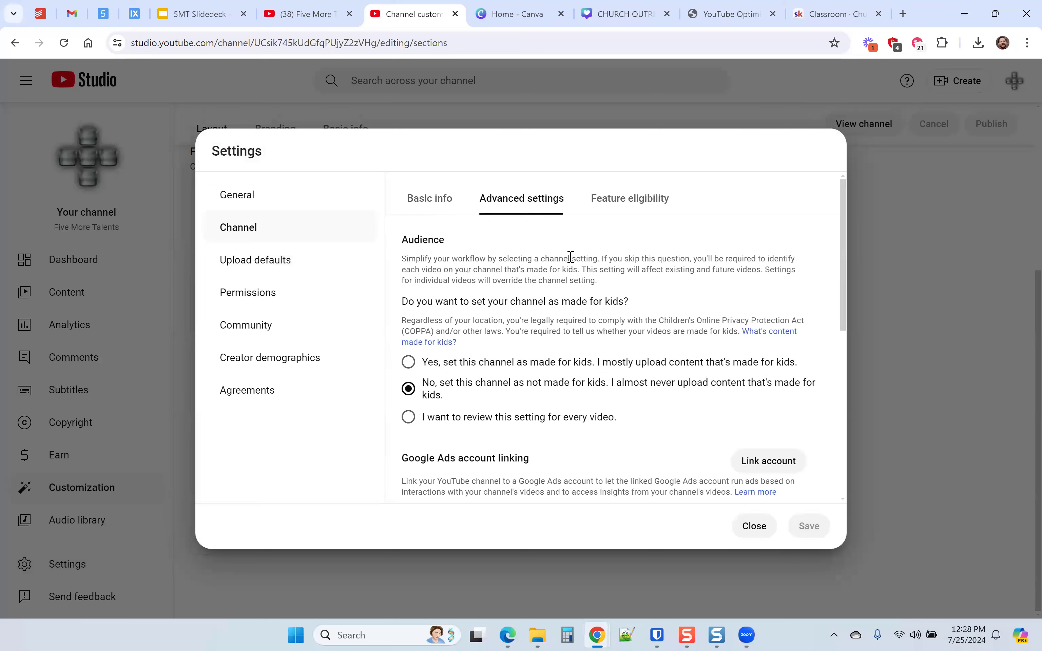
left_click(752, 526)
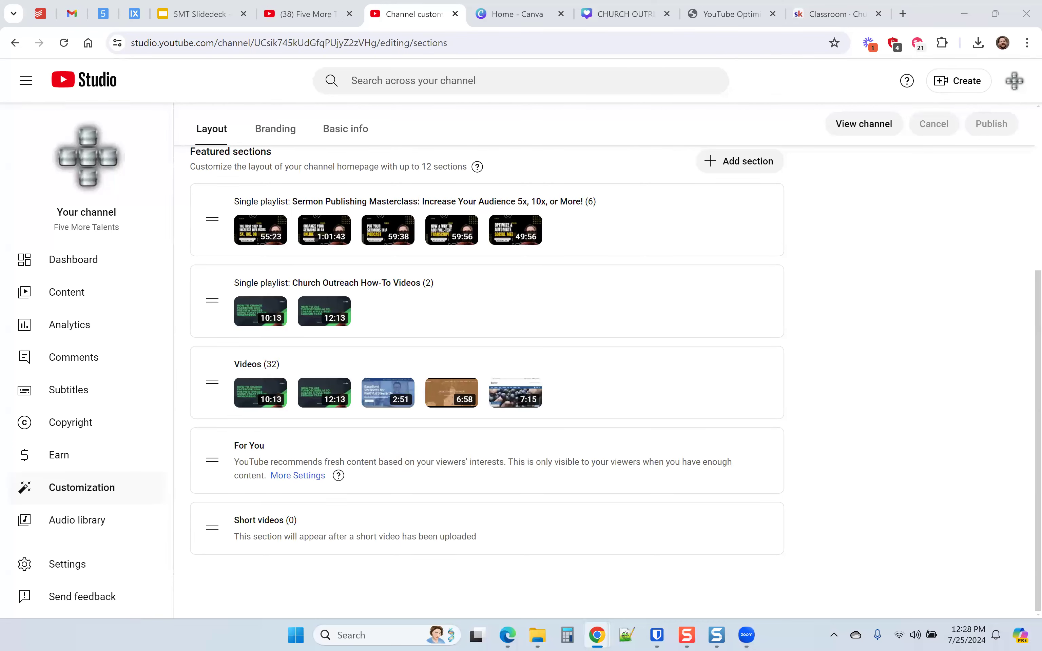
Switch to the Sermon Publishing Guide on Scribe and read the first steps of its "Update your YouTube About tab" guide
left_click_drag(653, 29, 536, 5)
left_click_drag(471, 16, 457, 16)
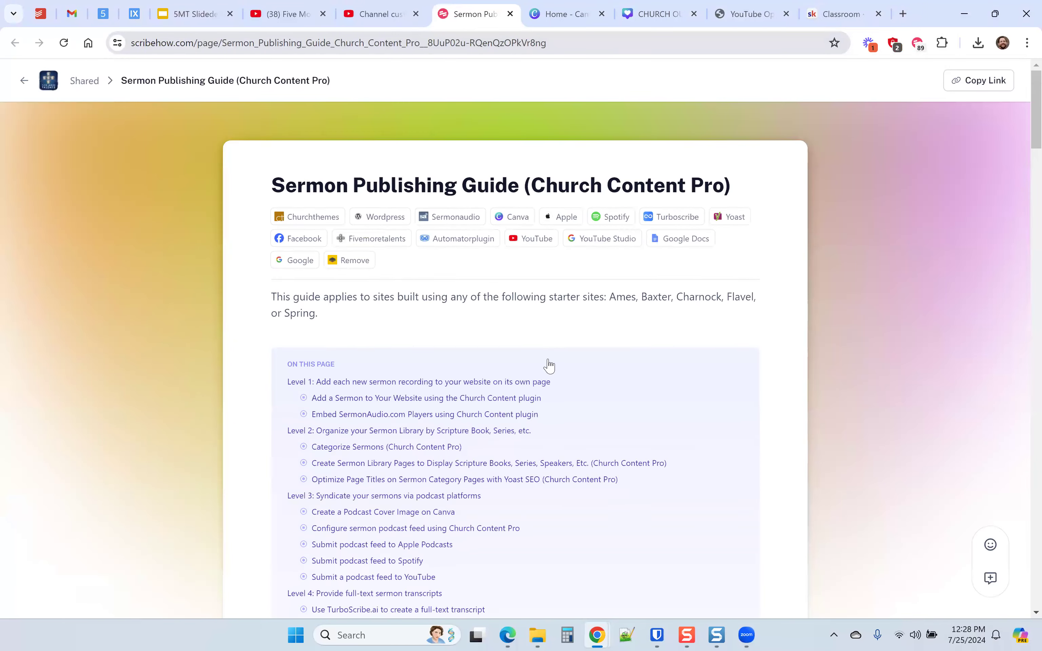
scroll(553, 362, "down", 6)
scroll(473, 409, "down", 2)
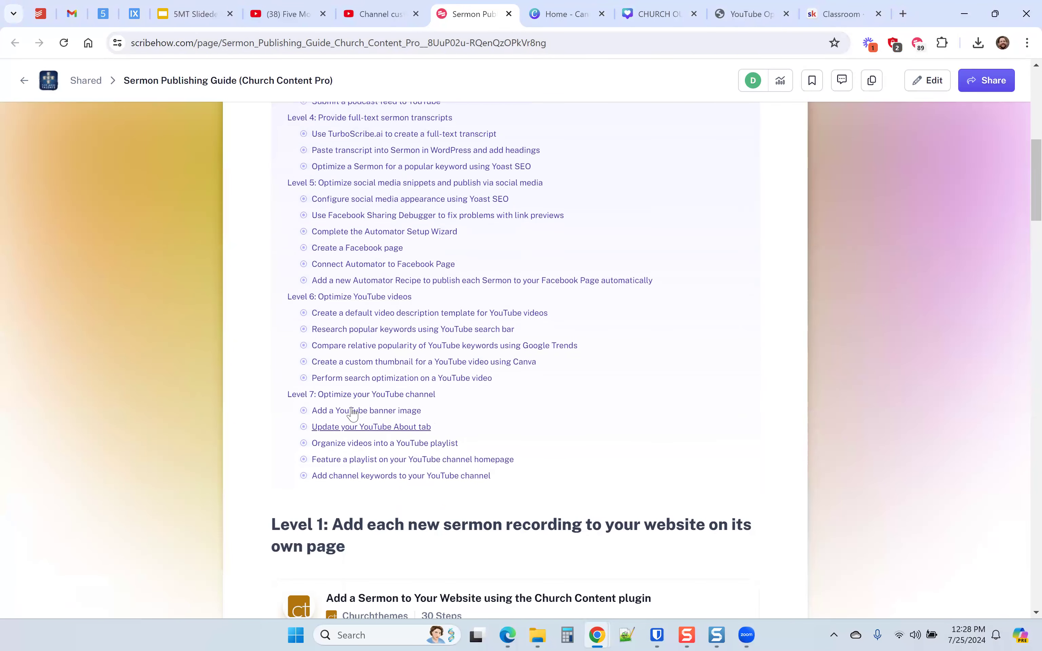
left_click(344, 428)
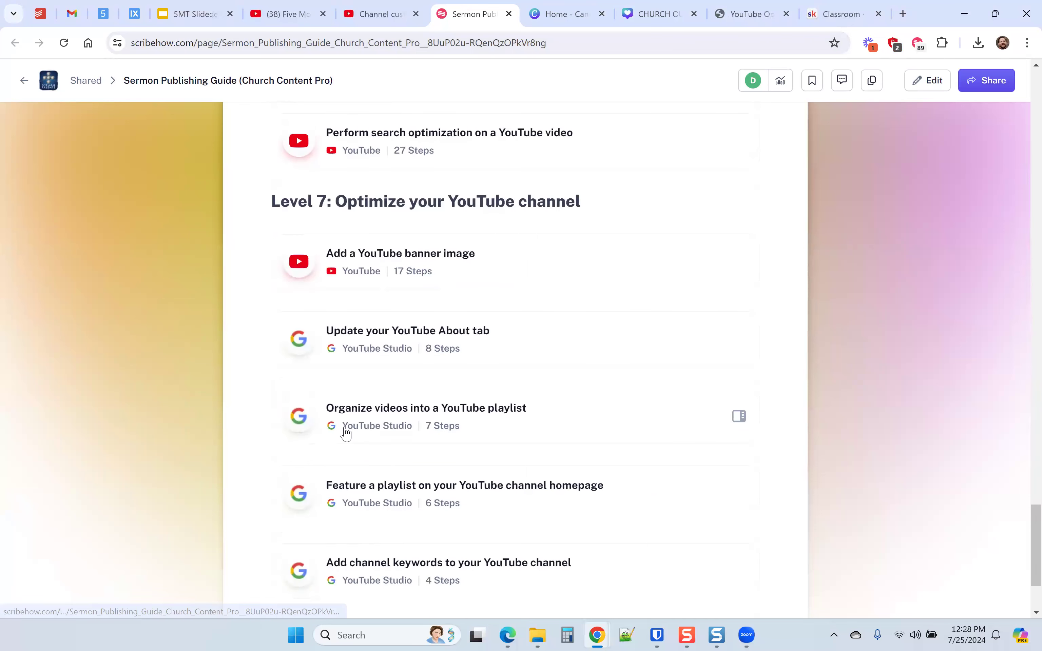
left_click(379, 343)
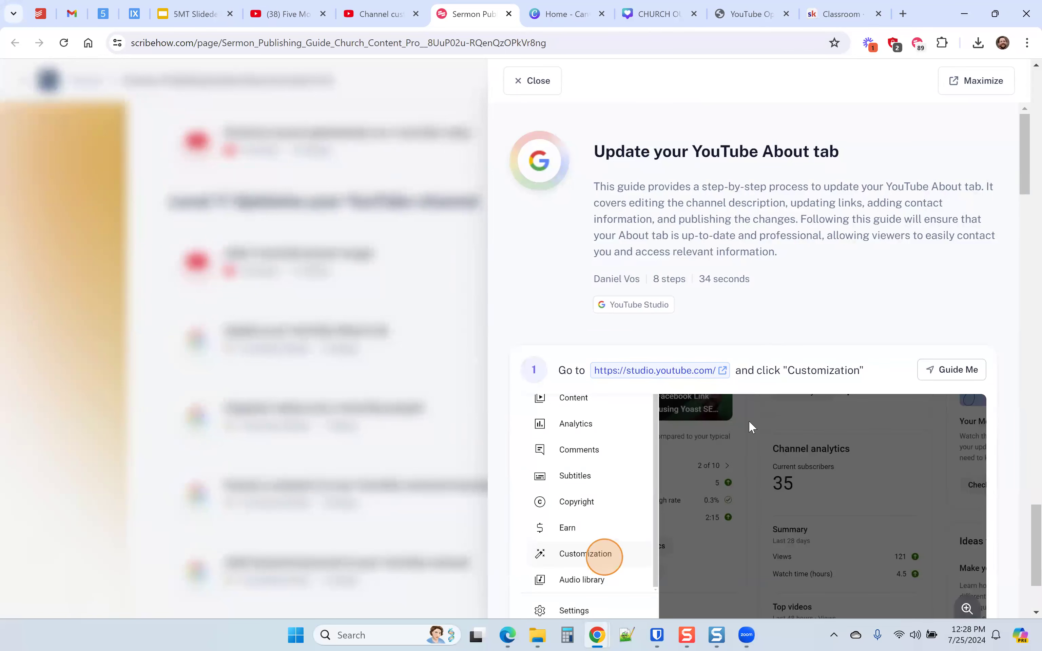
scroll(749, 418, "down", 1)
scroll(745, 415, "down", 6)
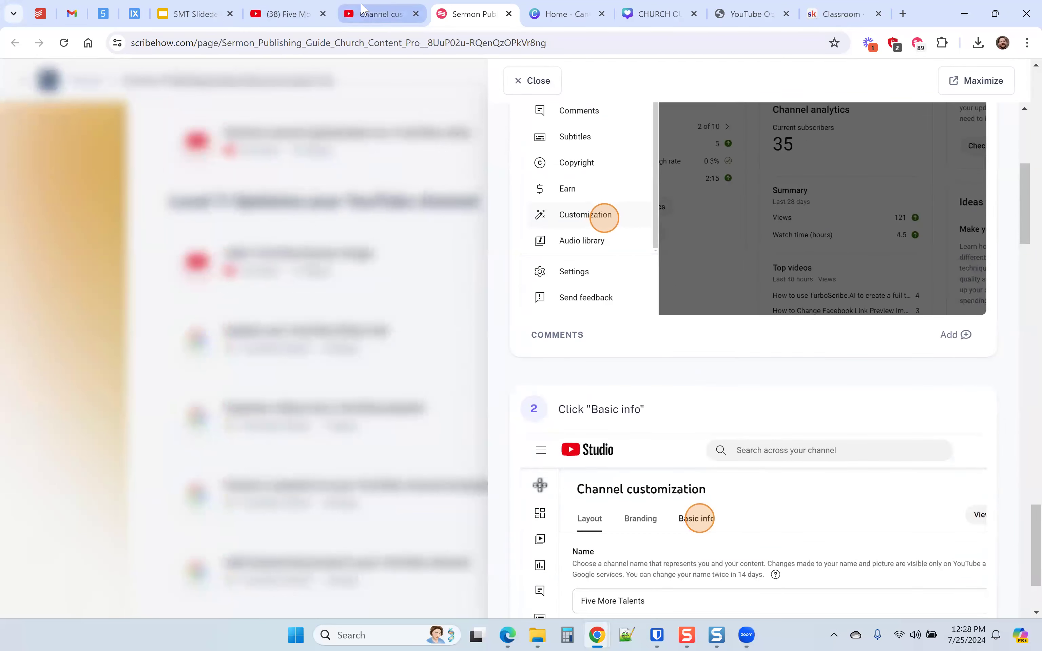
left_click(367, 13)
left_click(342, 136)
left_click(424, 278)
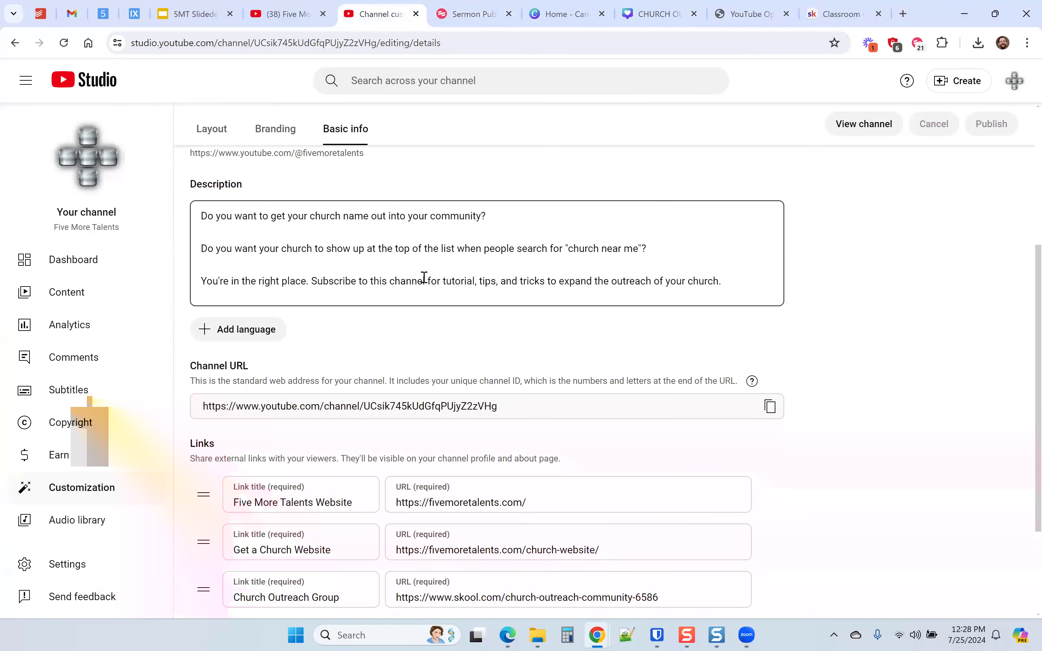
scroll(424, 278, "up", 5)
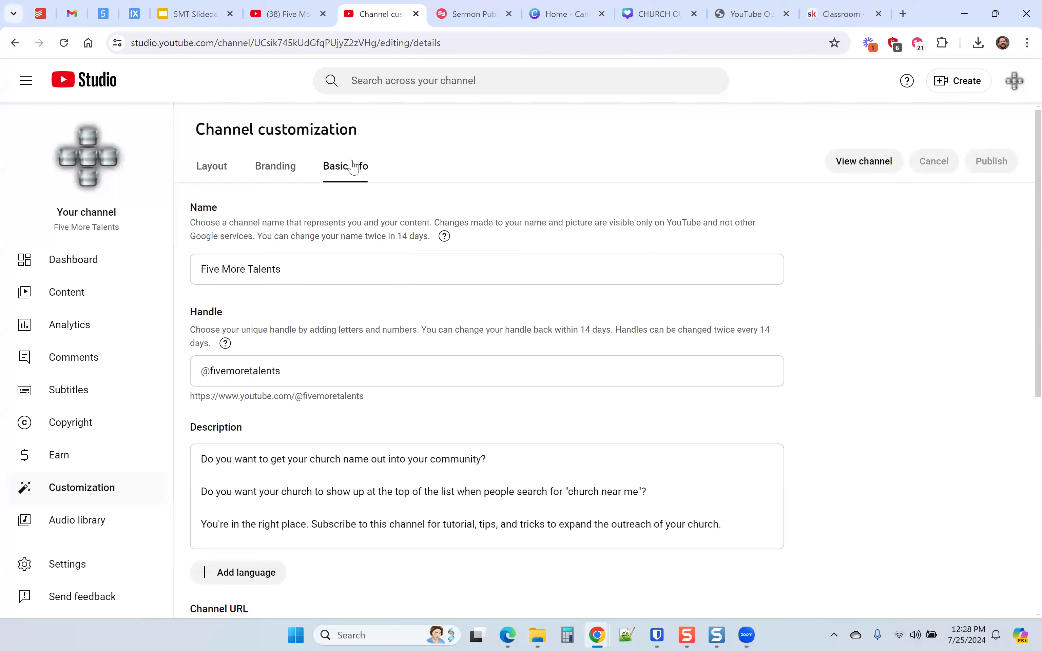
left_click(316, 273)
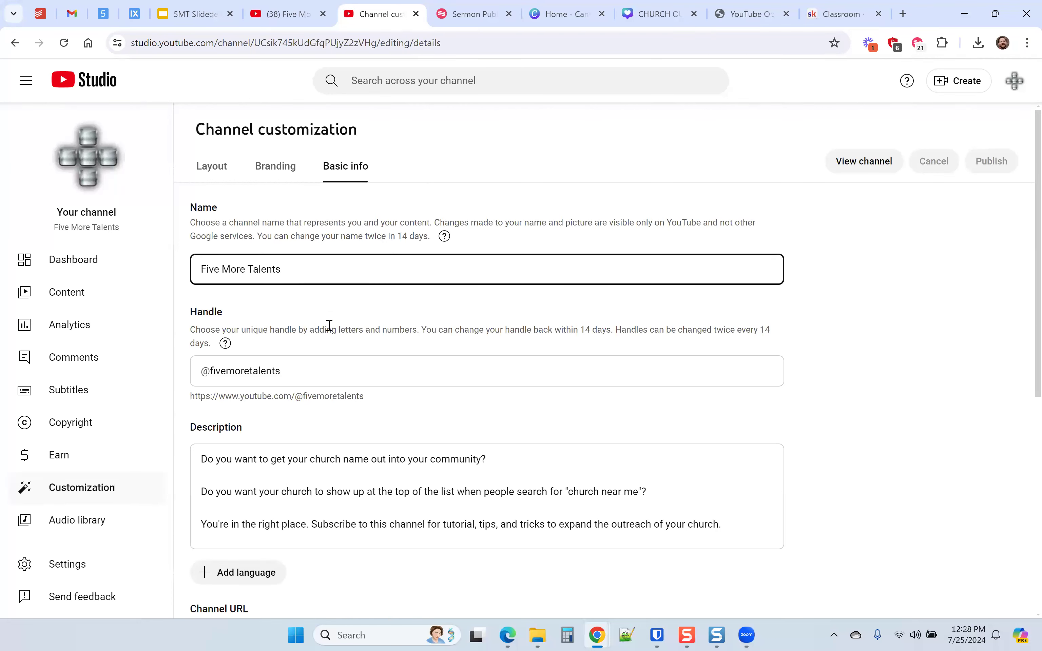
left_click(303, 370)
left_click(329, 273)
left_click(314, 372)
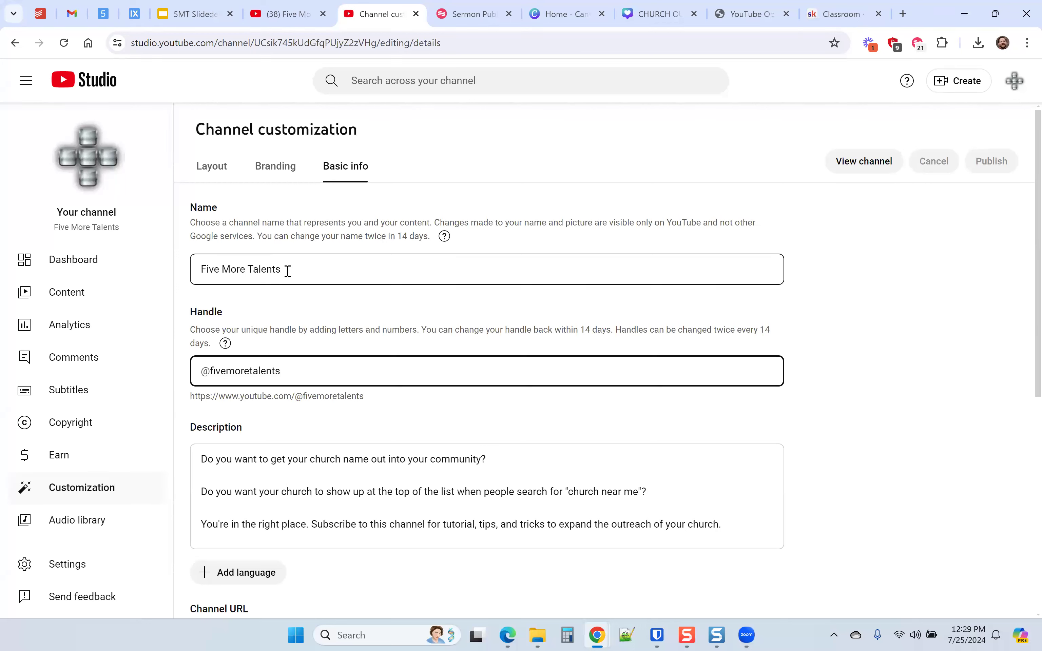
Review the channel's Description, Channel URL and Links in the Basic info
scroll(356, 269, "down", 3)
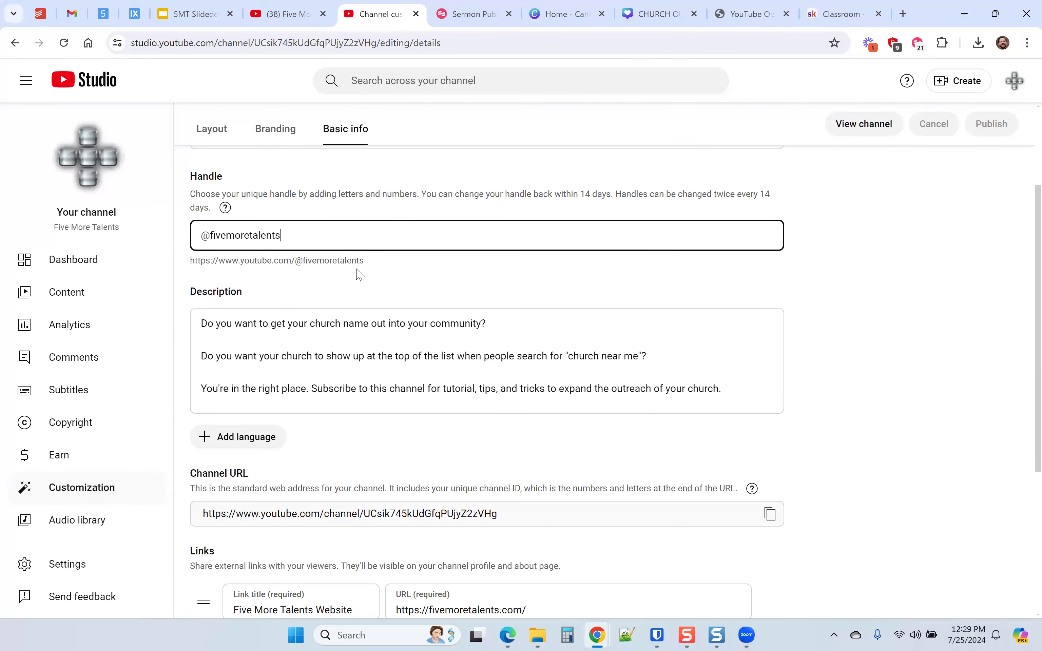
scroll(357, 270, "down", 5)
scroll(357, 270, "up", 6)
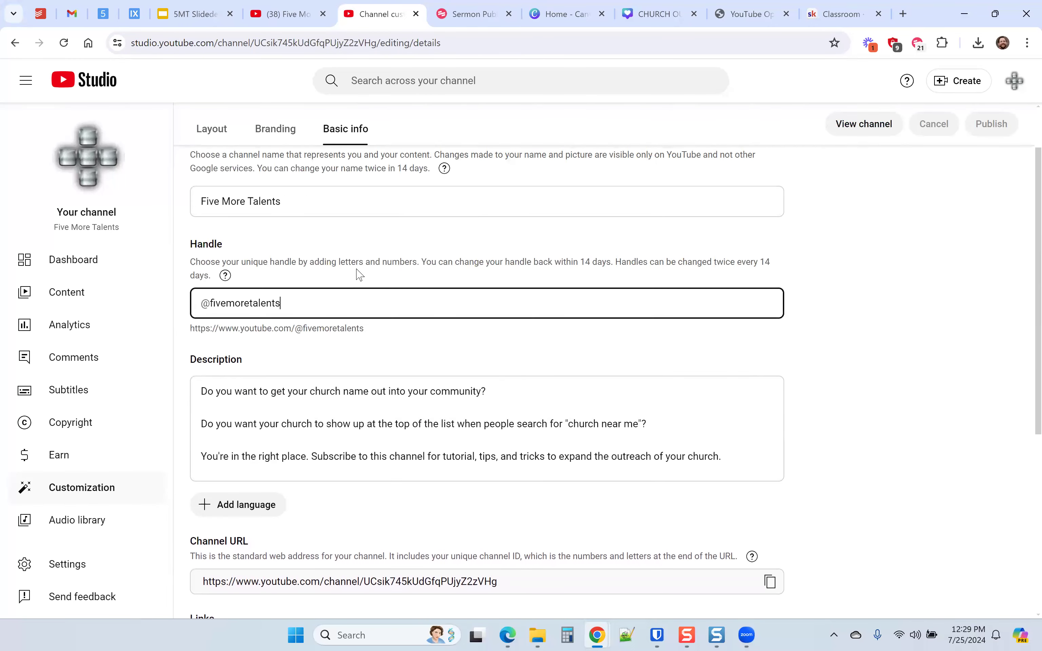
left_click(291, 397)
left_click(475, 434)
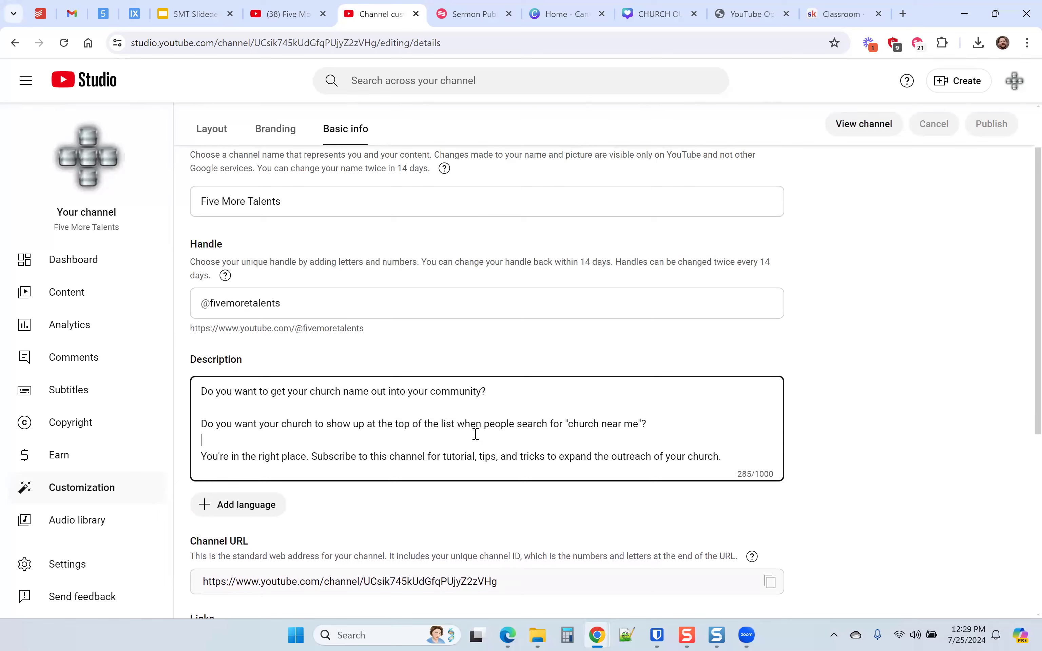
scroll(464, 452, "down", 5)
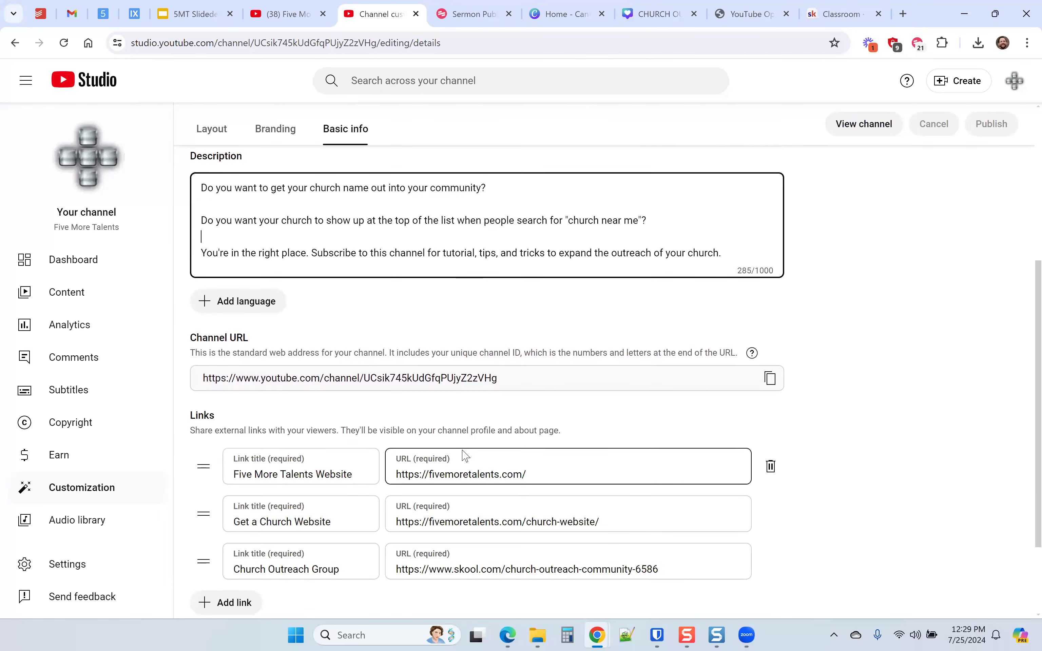
scroll(464, 453, "down", 2)
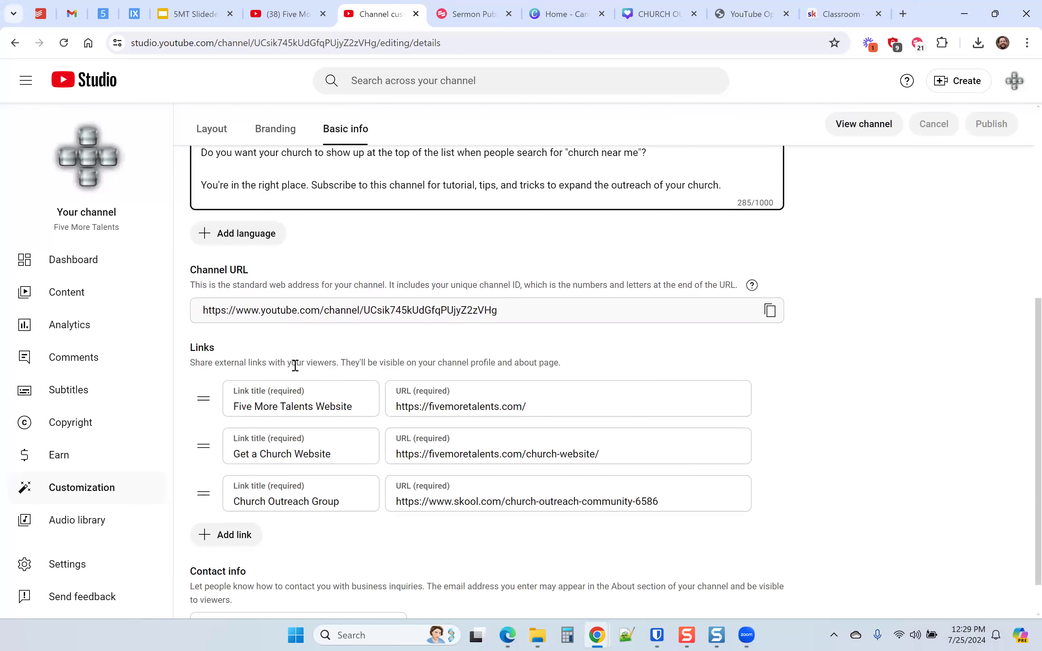
Add a blank link entry below Church Outreach Group, check the contact info, and delete the blank entry
scroll(291, 367, "down", 1)
left_click(220, 495)
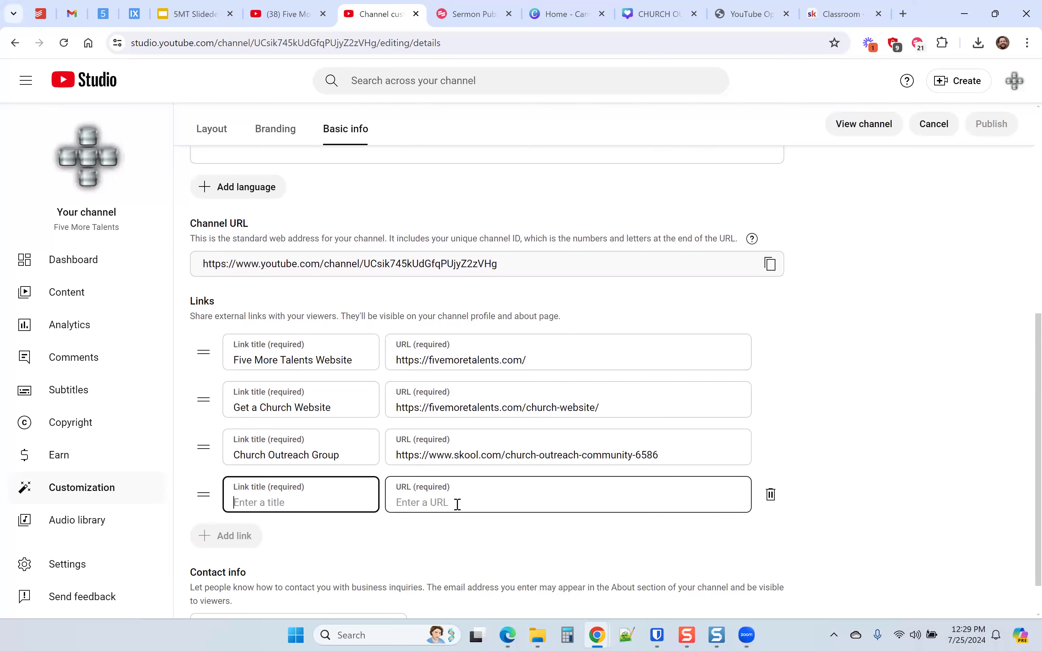
scroll(489, 481, "down", 1)
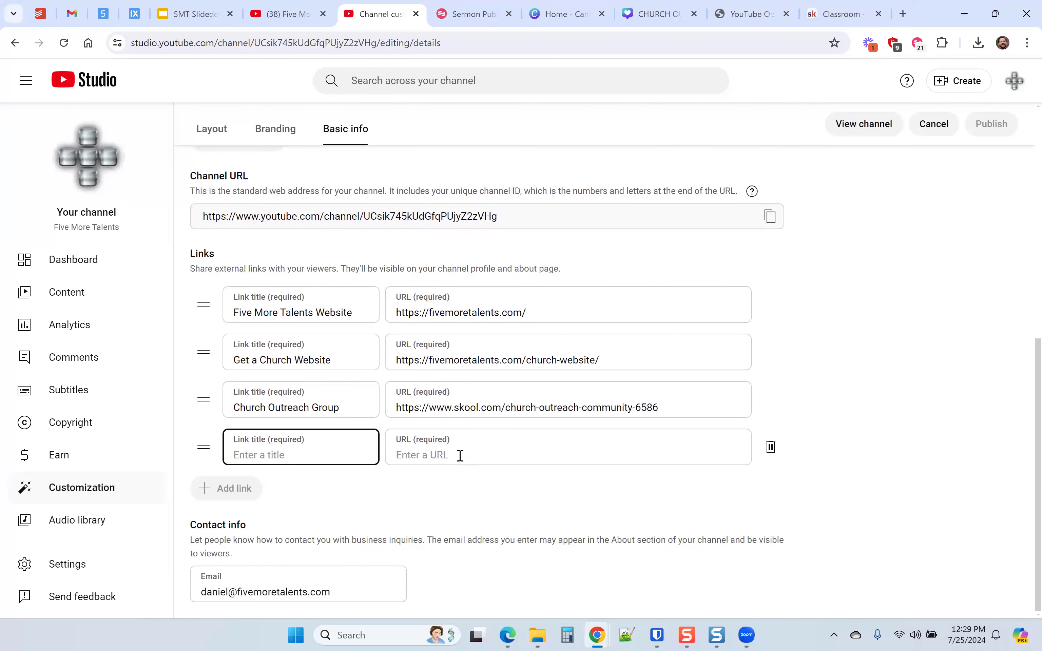
left_click(769, 450)
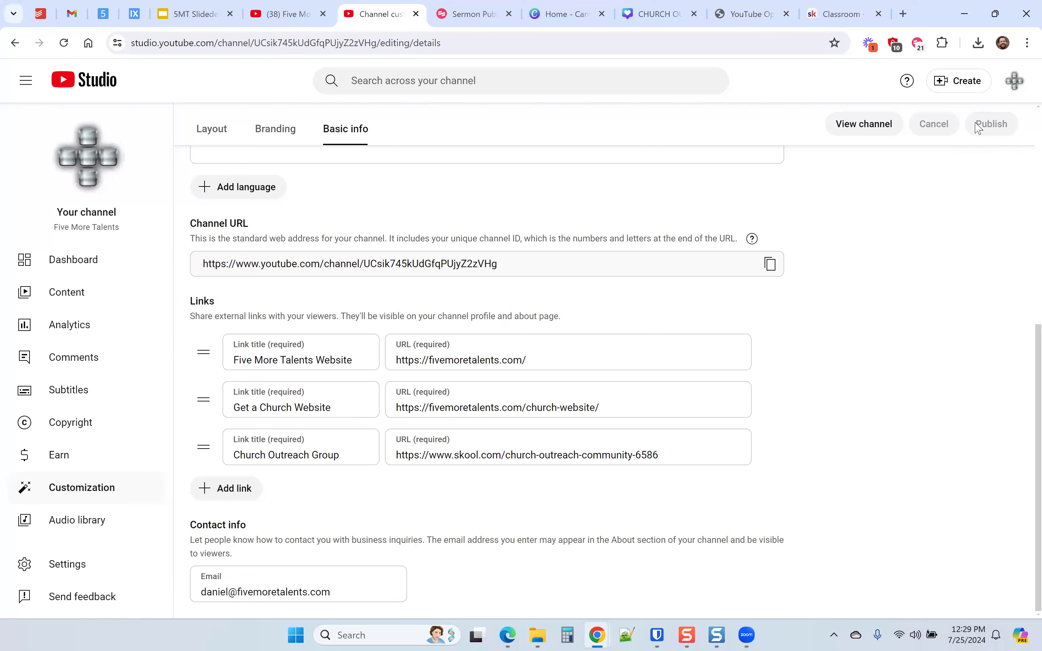
Switch to the channel's YouTube page to review its About information, close it, and return to the Google Slides deck
left_click(281, 13)
left_click(638, 288)
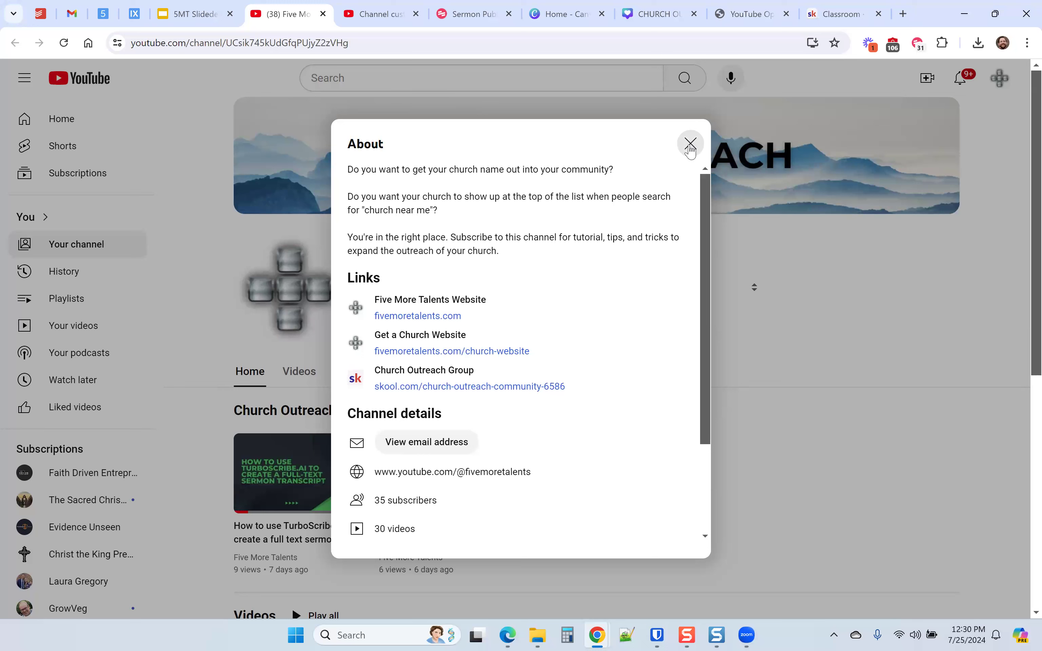
left_click(693, 143)
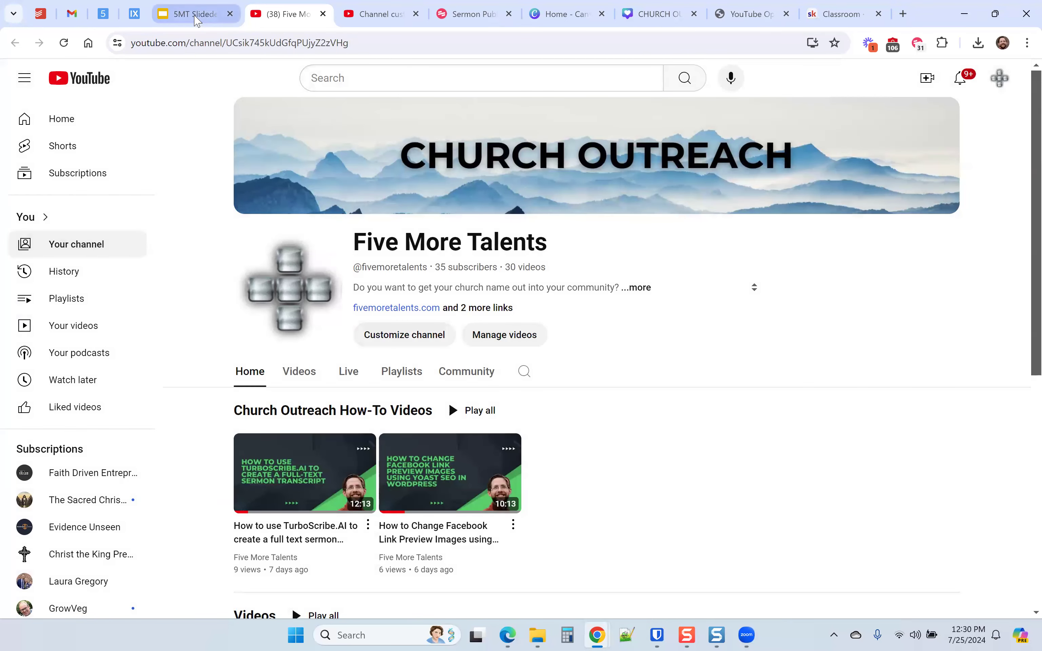
left_click(198, 15)
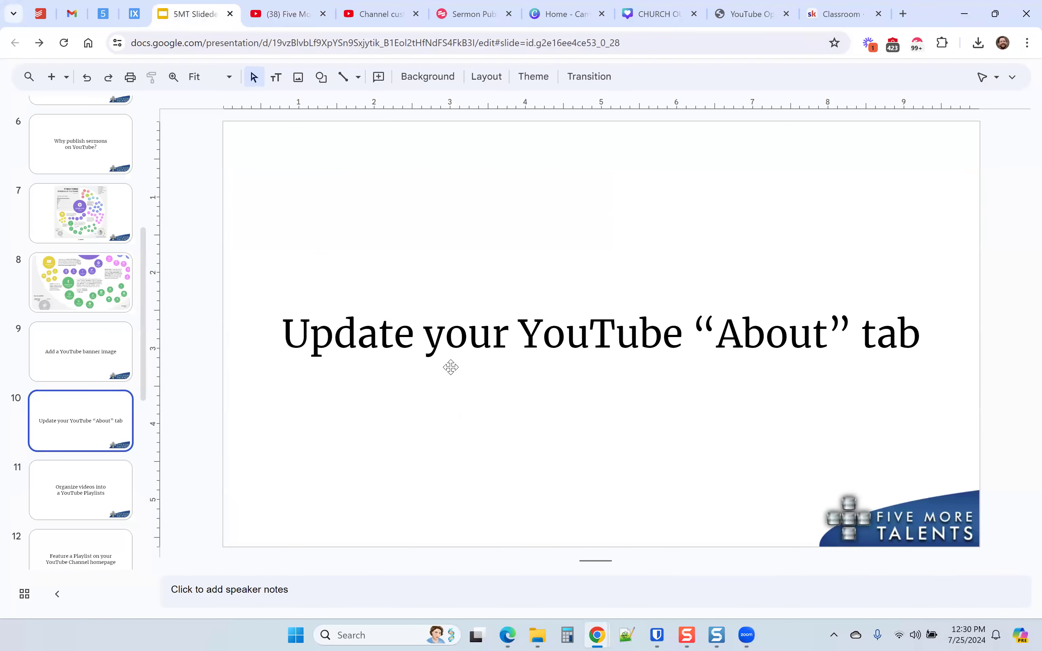
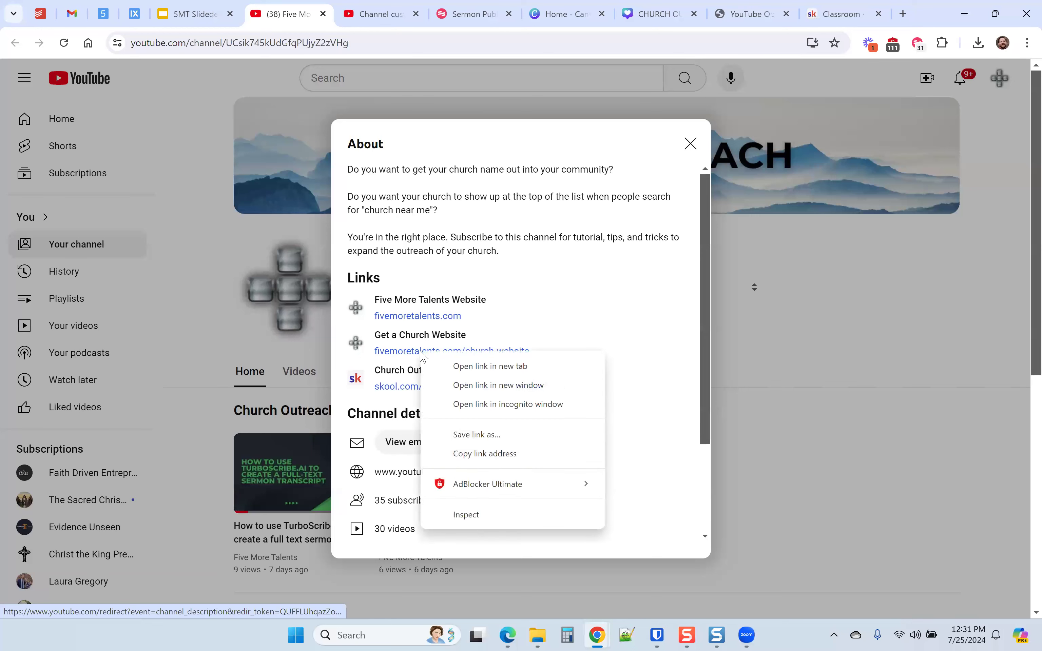
Inspect the "Get a Church Website" link's HTML in DevTools, widen the window, and highlight the link's rel="nofollow" attribute
left_click(476, 524)
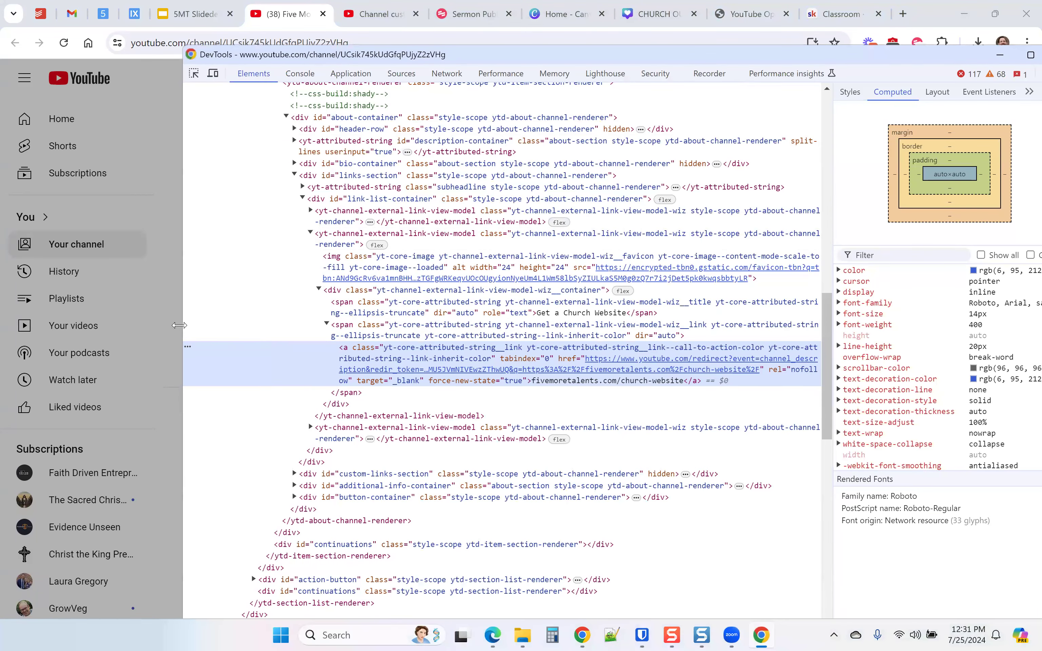
left_click_drag(179, 325, 4, 325)
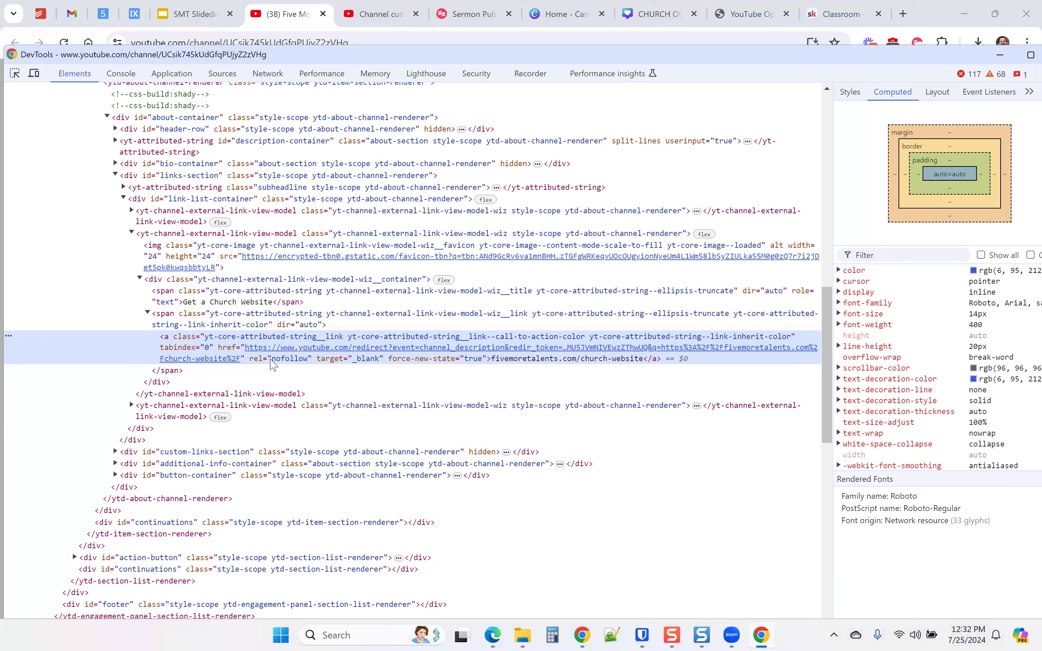
double_click(254, 359)
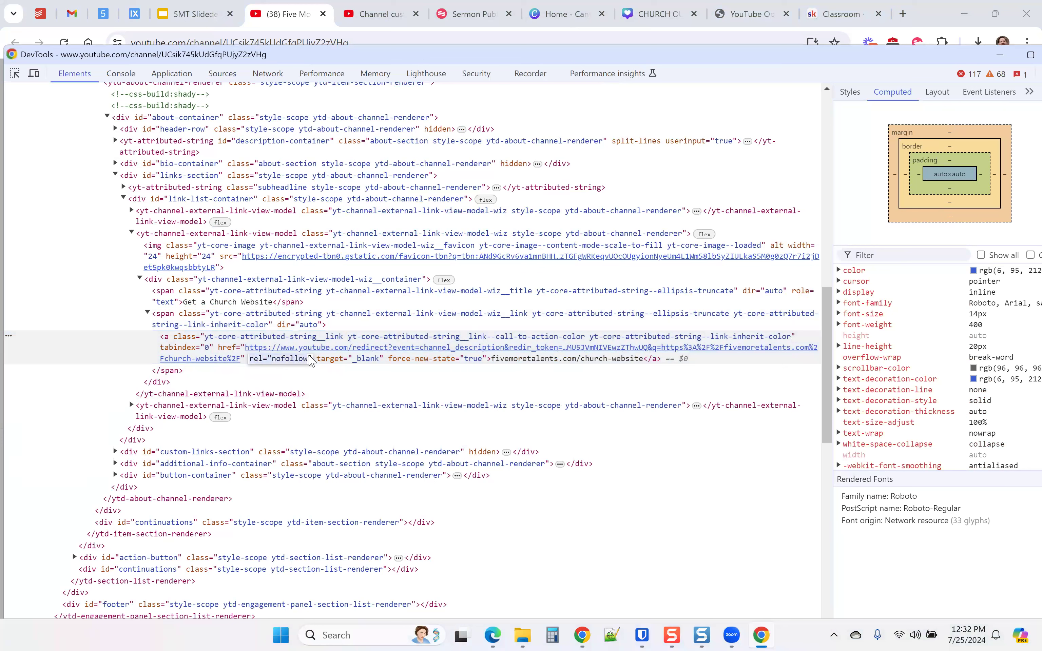
left_click(305, 361)
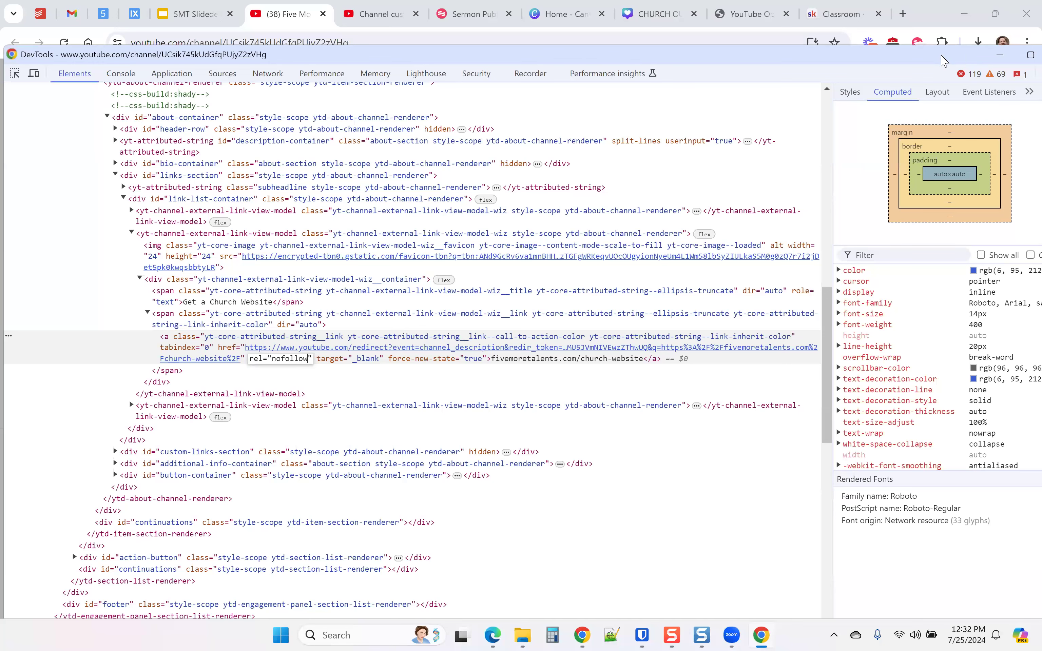
Close the DevTools window and the channel's About information
left_click_drag(941, 56, 875, 55)
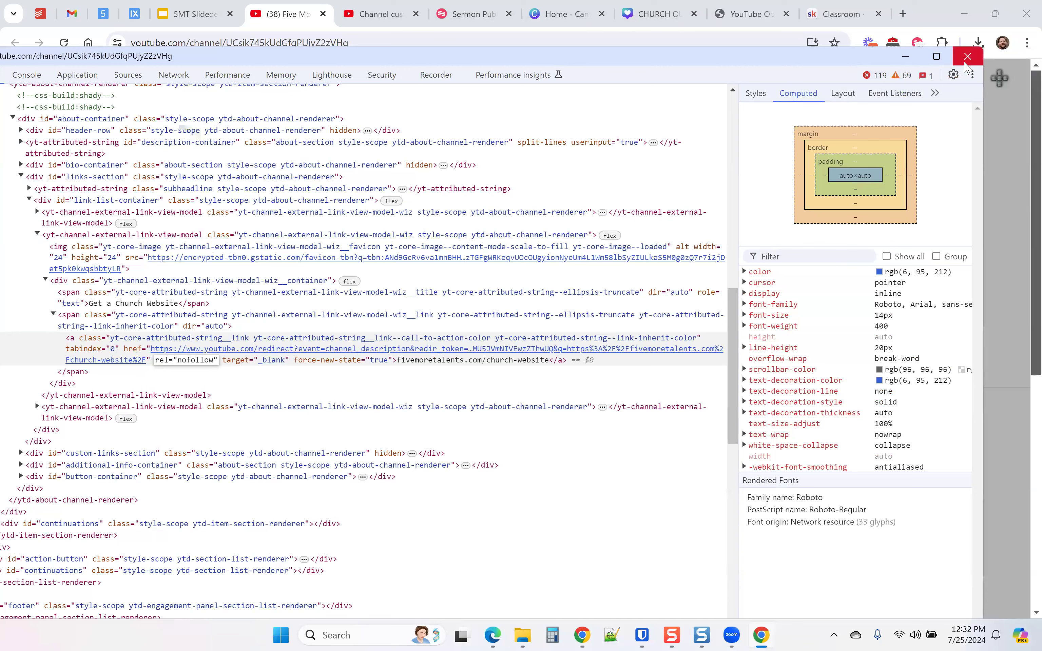
left_click(967, 60)
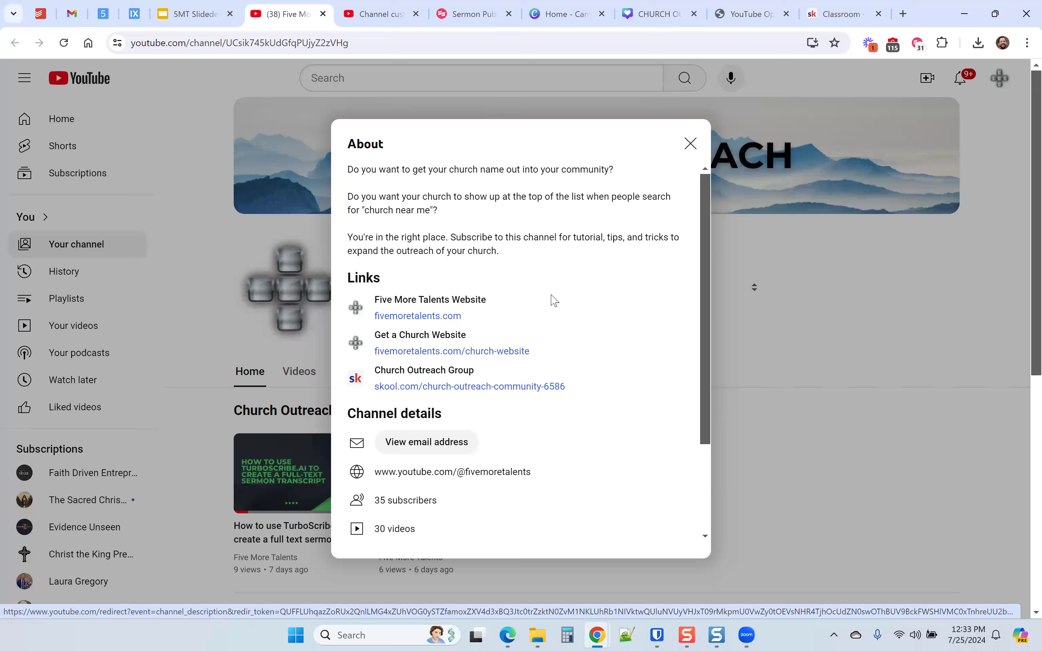
left_click(690, 144)
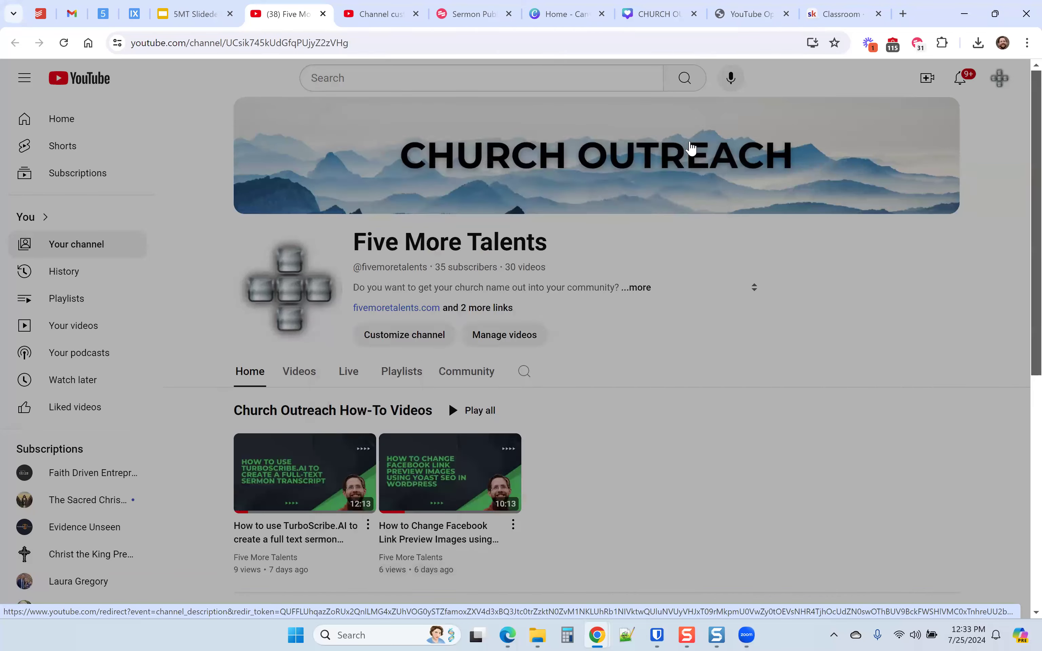
Open the TurboScribe sermon transcript video, pause it, review its full description, and return to the channel page
scroll(507, 354, "down", 3)
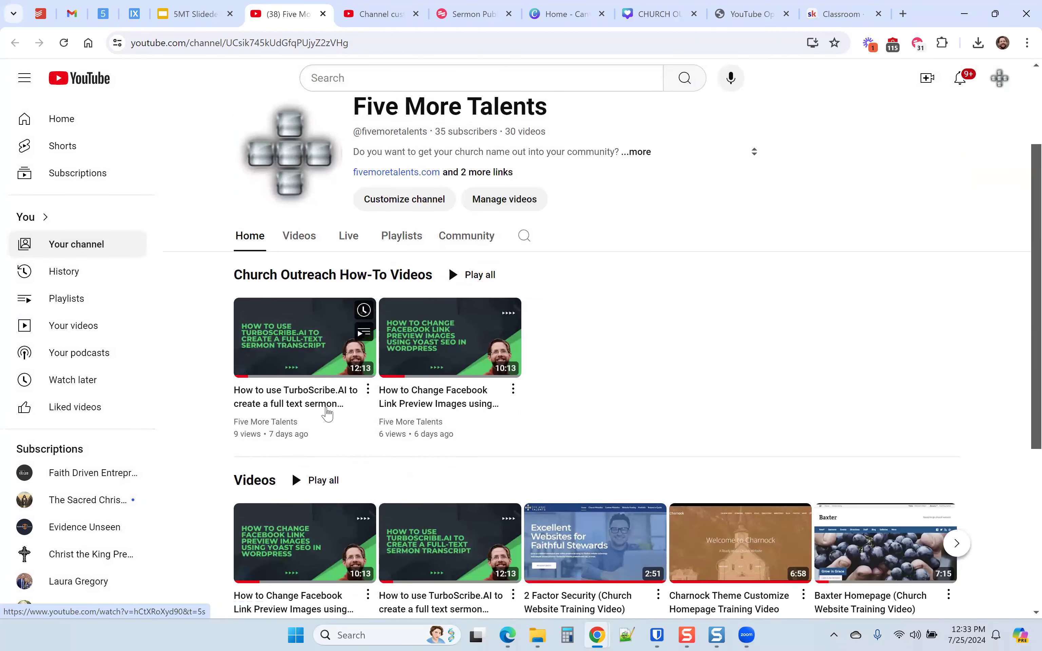
left_click(328, 411)
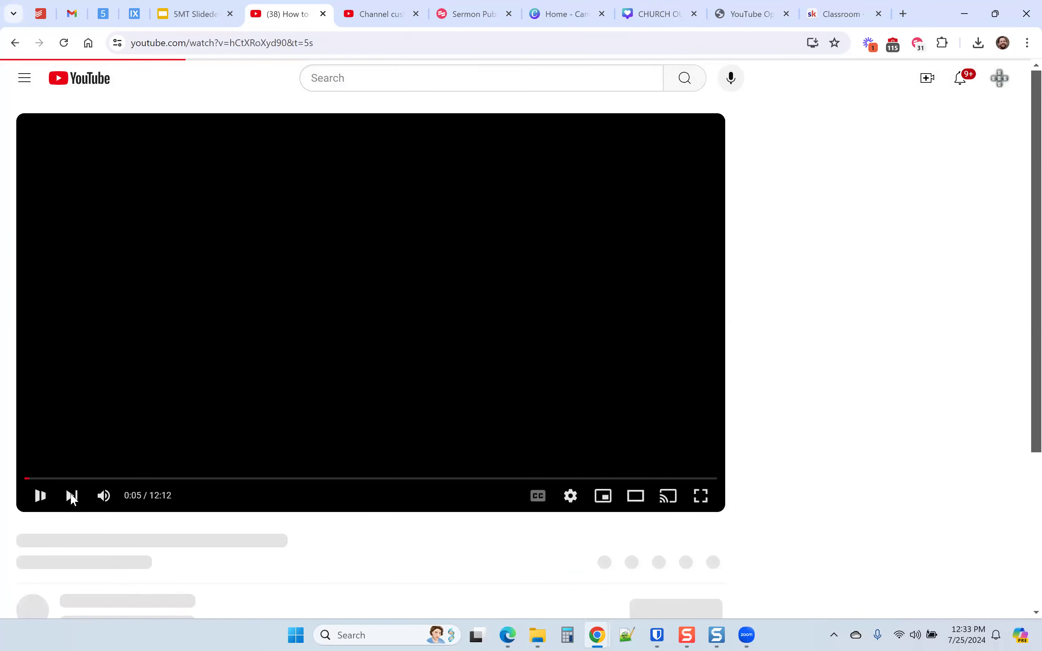
left_click(40, 495)
scroll(286, 326, "down", 2)
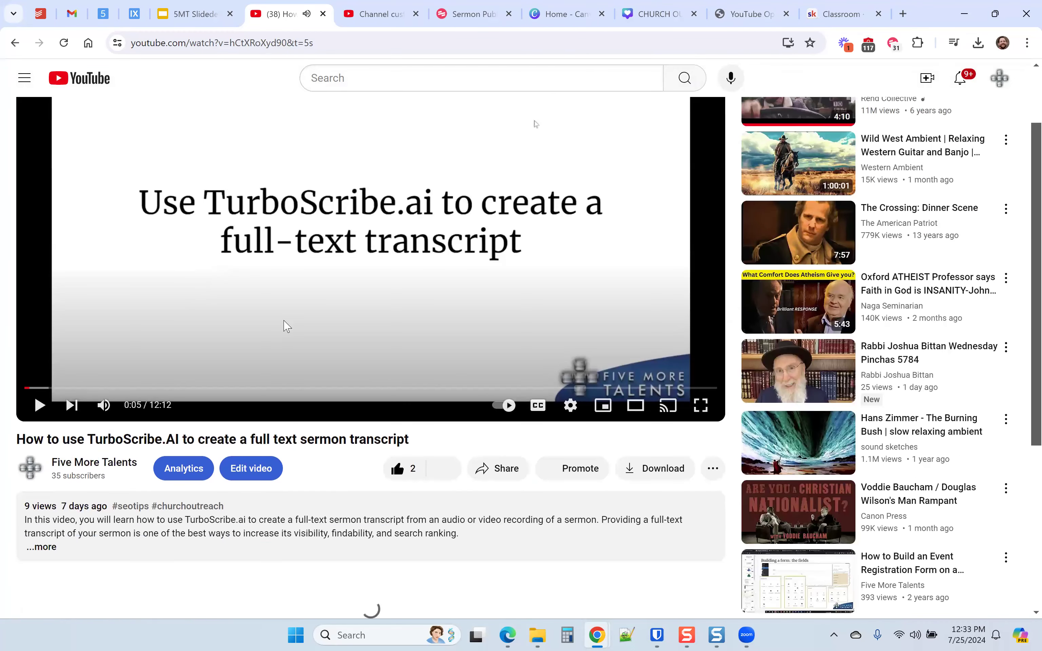
left_click(42, 548)
scroll(243, 379, "down", 5)
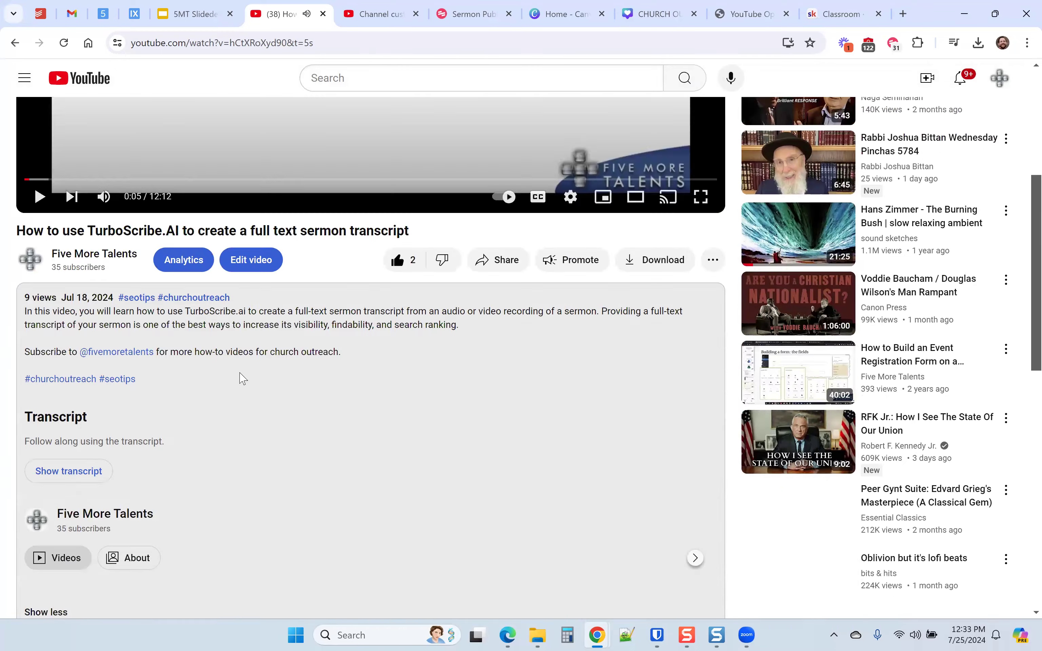
scroll(241, 377, "down", 3)
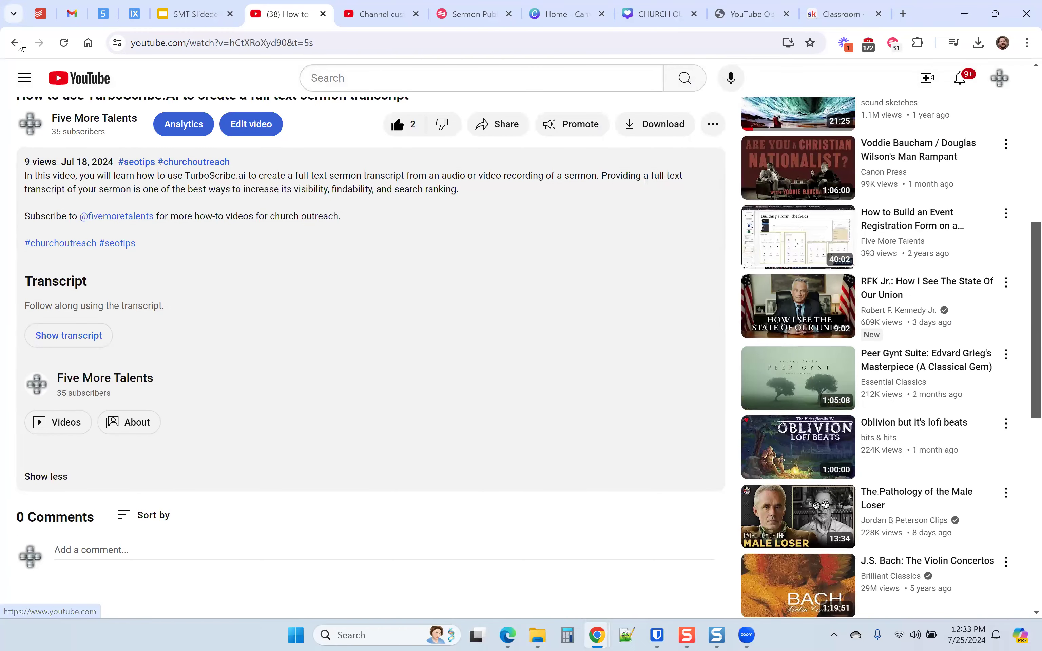
left_click(18, 43)
left_click(18, 43)
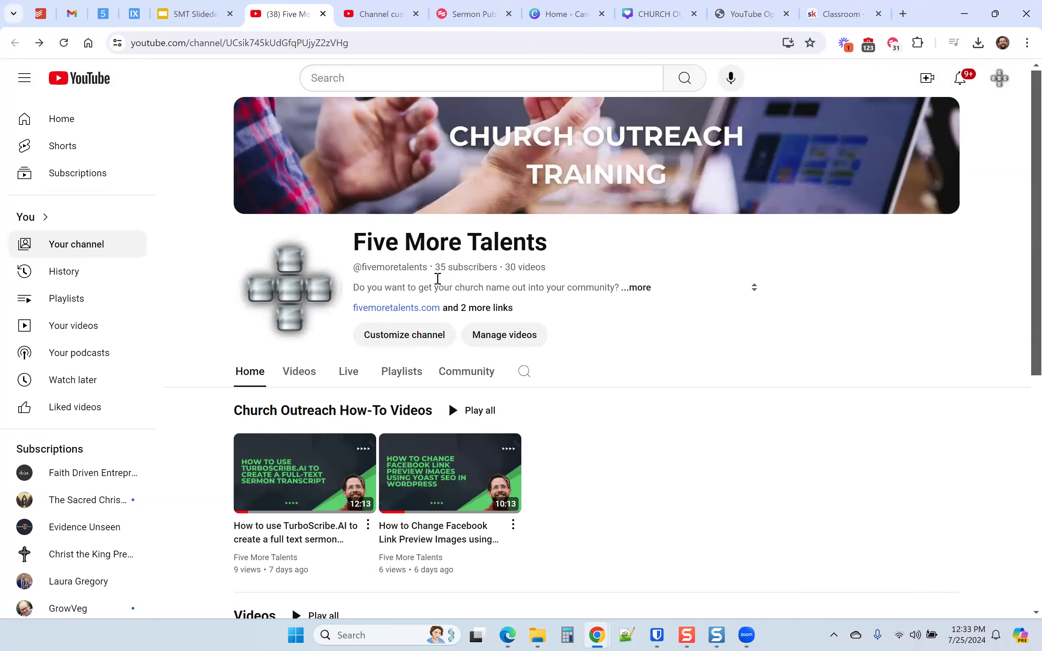
From the channel's playlists, open the Sermon Publishing Masterclass playlist, switch to its YouTube Video Optimization video, and pause it
scroll(439, 366, "down", 5)
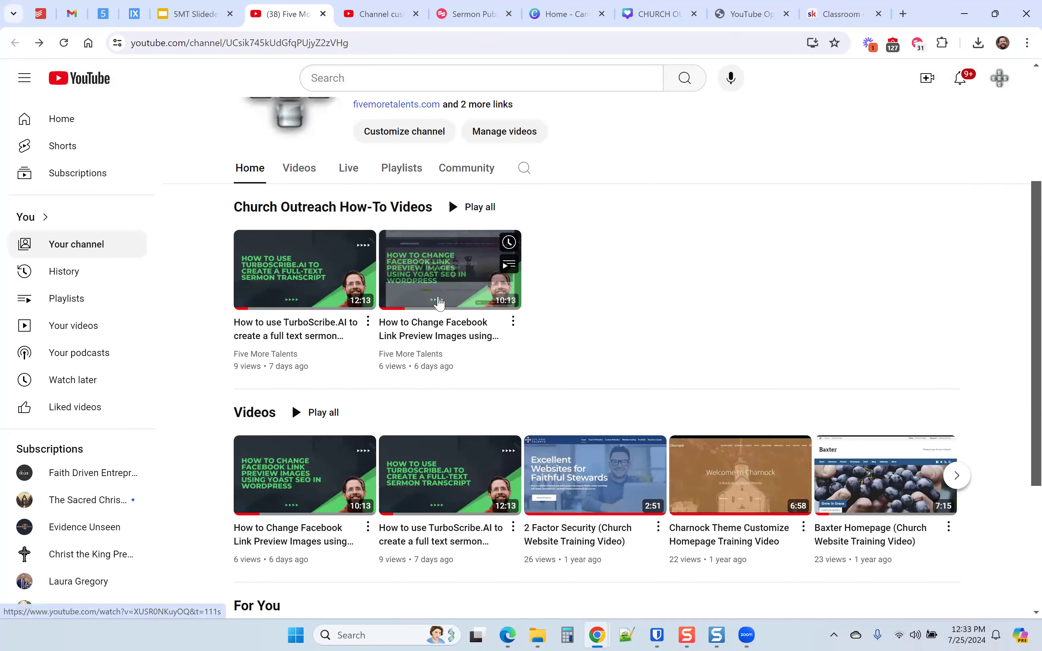
left_click(403, 170)
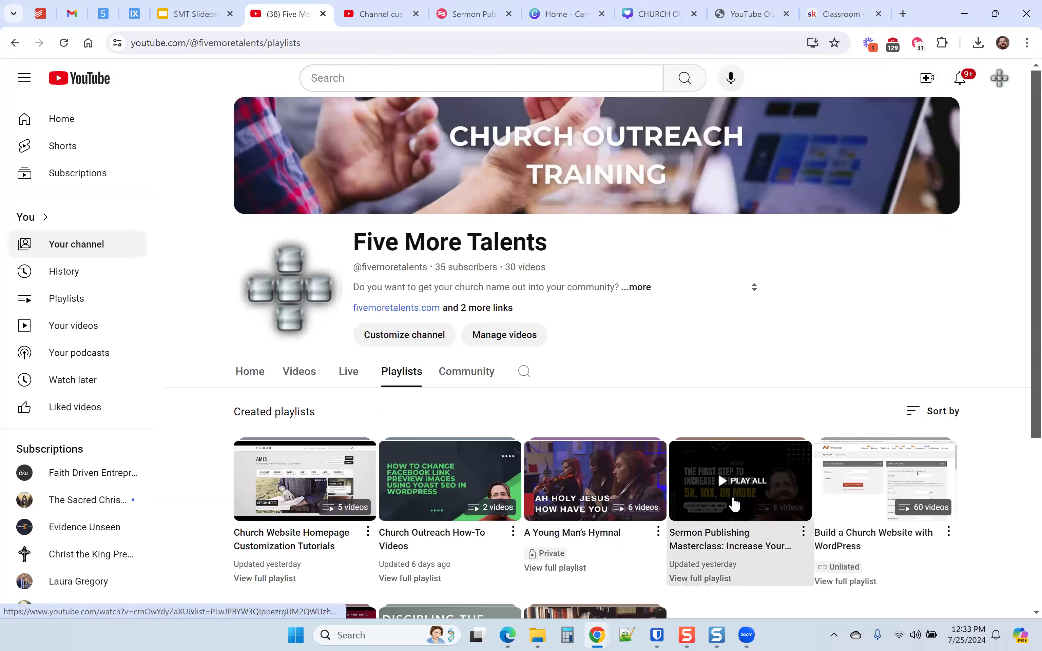
left_click(734, 503)
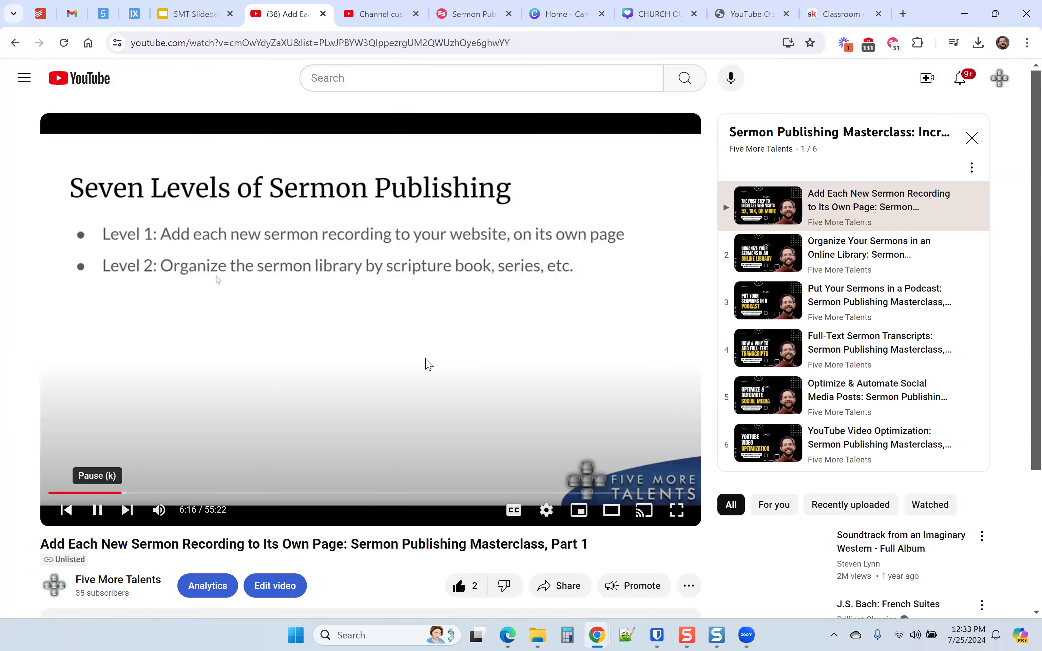
left_click(429, 364)
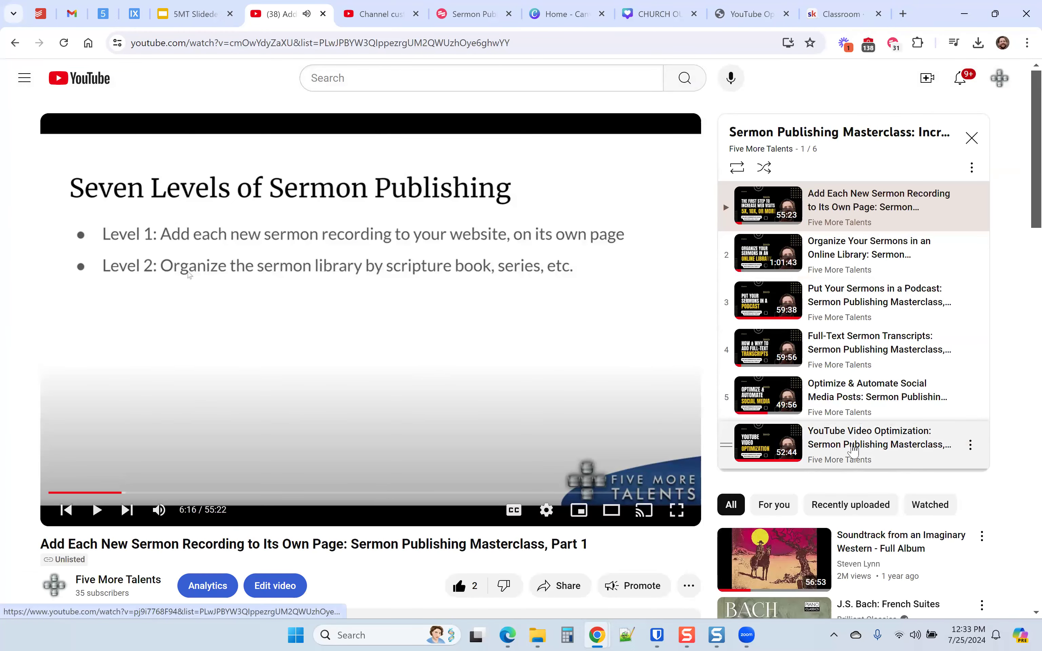
left_click(852, 448)
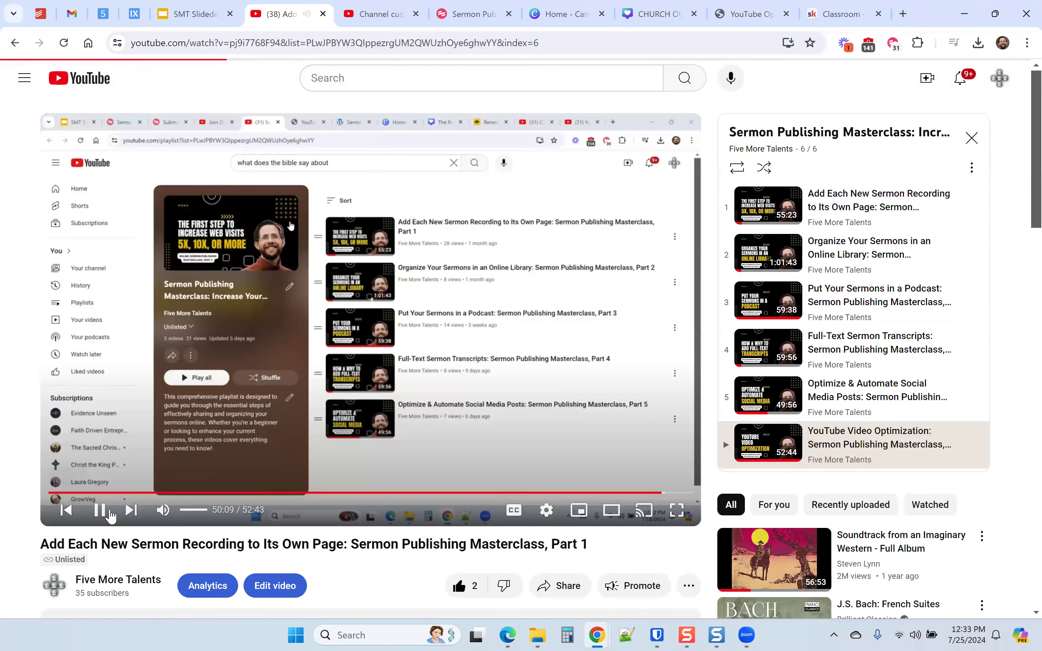
left_click(110, 516)
Expand the video's description and inspect the HTML of the Free Bonus Download link for the Church YouTube Optimization Guide
scroll(221, 390, "down", 5)
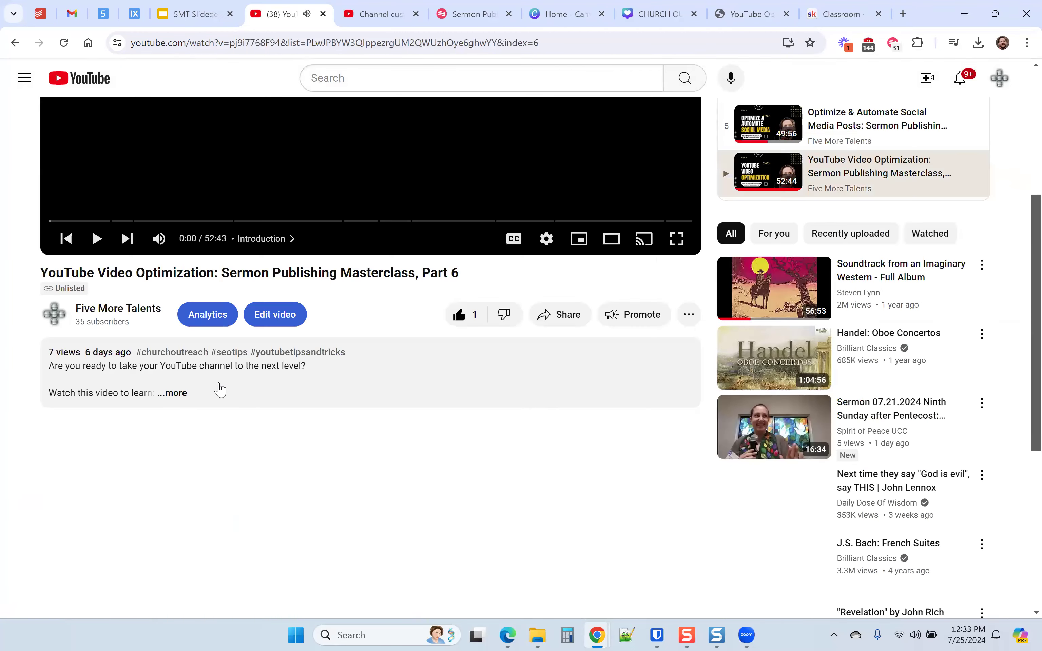
left_click(171, 393)
scroll(253, 337, "down", 5)
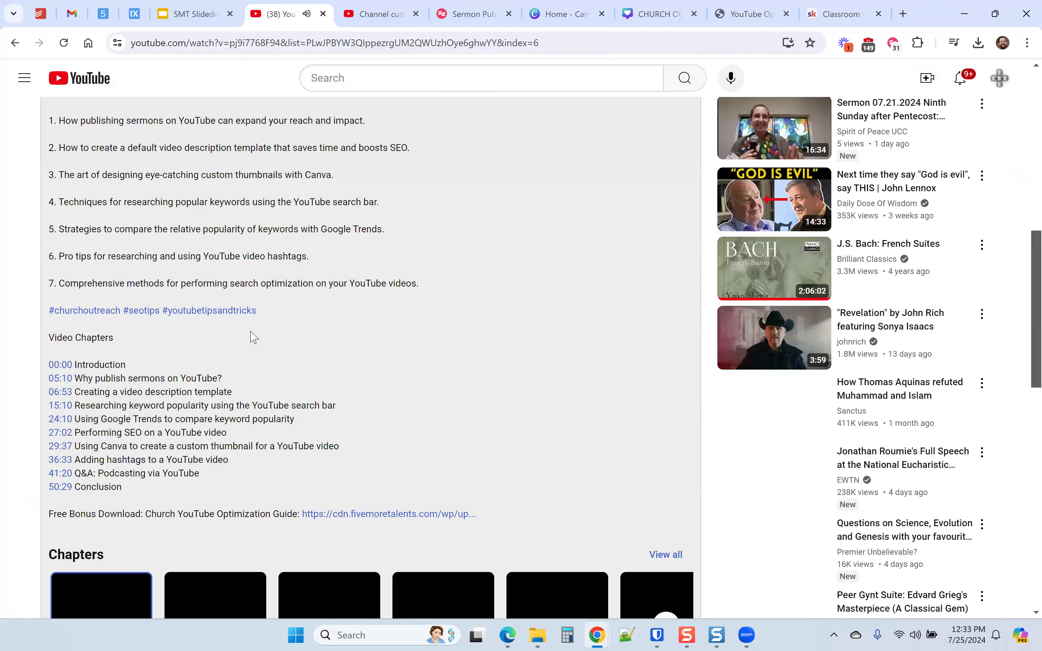
scroll(254, 338, "down", 3)
right_click(365, 379)
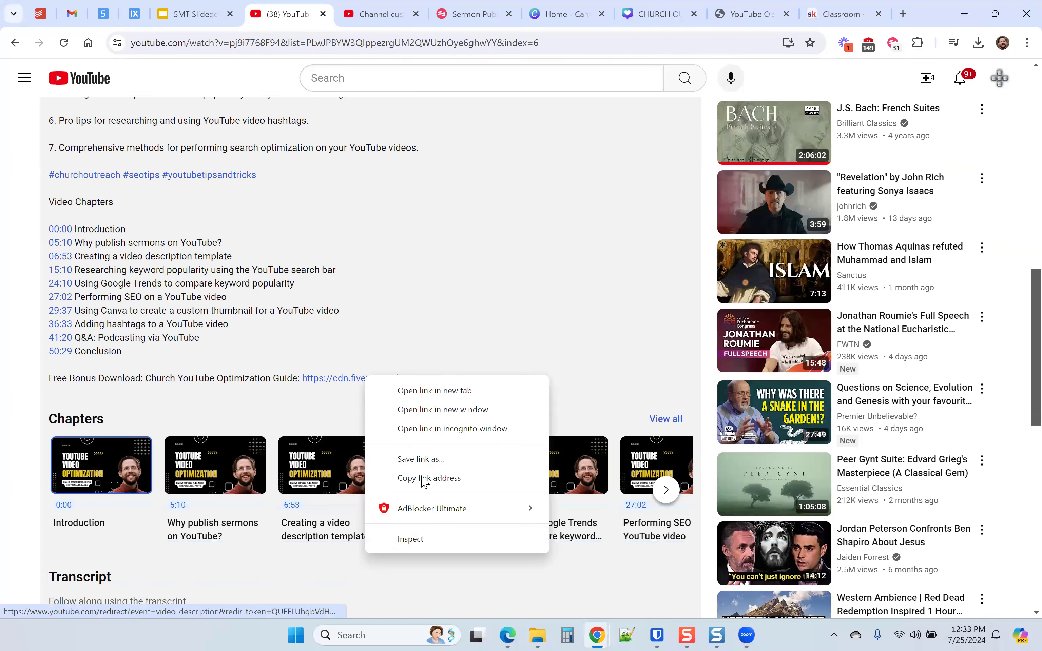
left_click(427, 539)
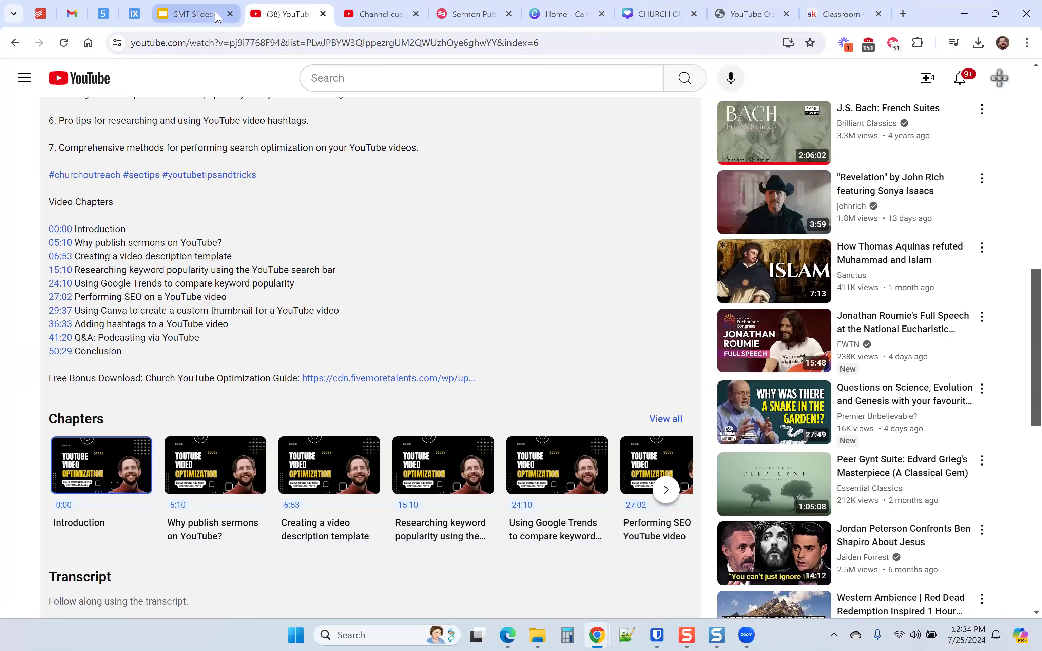
Close the YouTube video tab, switch to the Scribe Sermon Publishing Guide, close the open walkthrough, and review the Level 6 and 7 guides
left_click(15, 43)
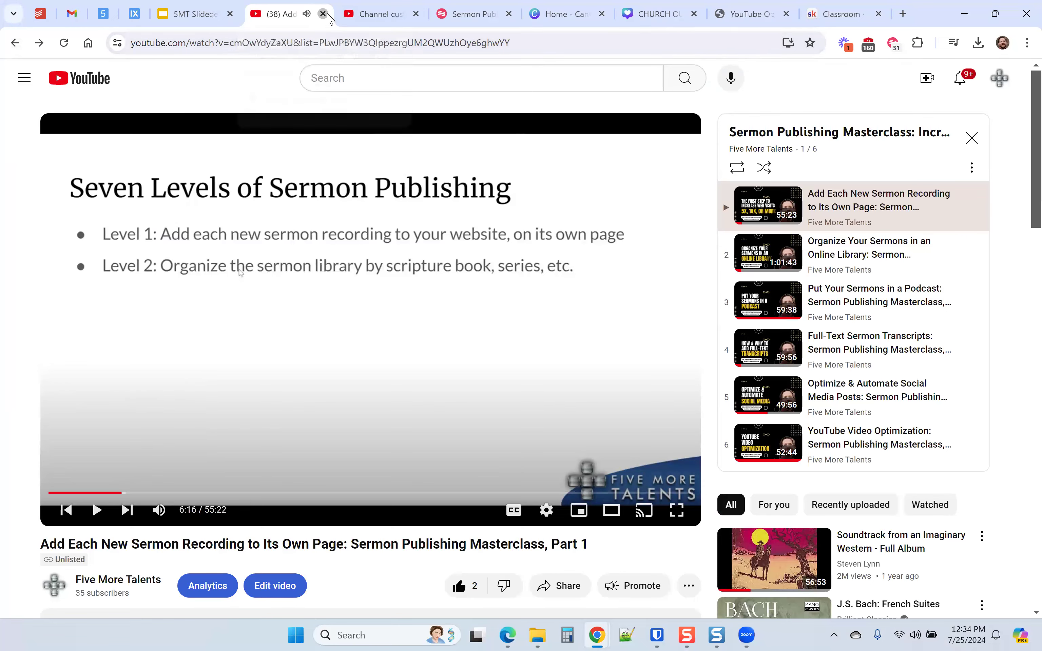
left_click(323, 14)
left_click(385, 5)
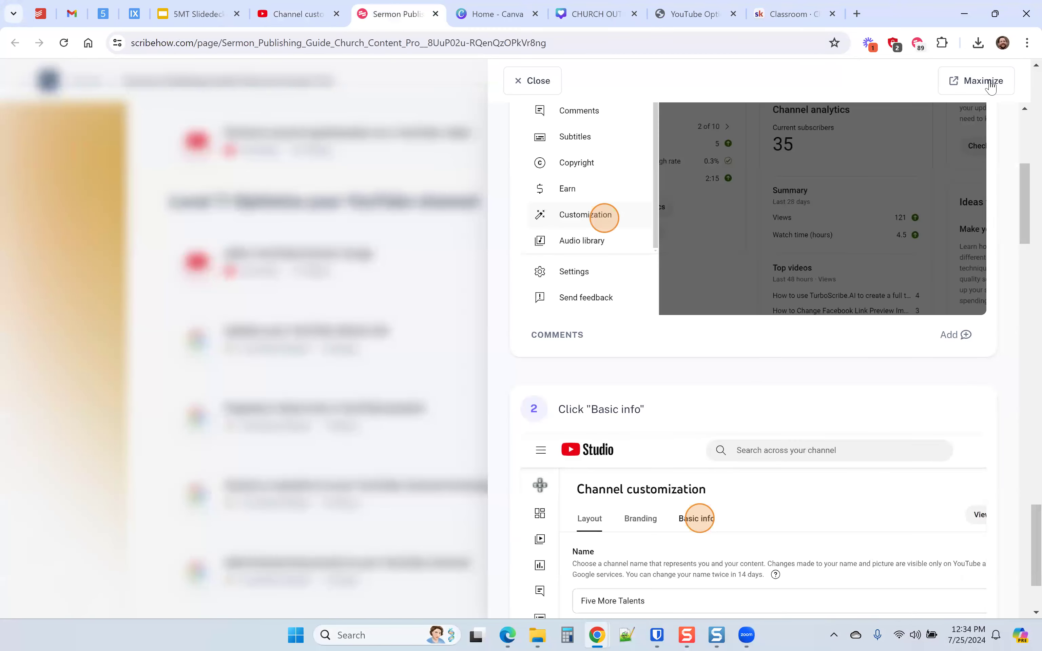
left_click(535, 81)
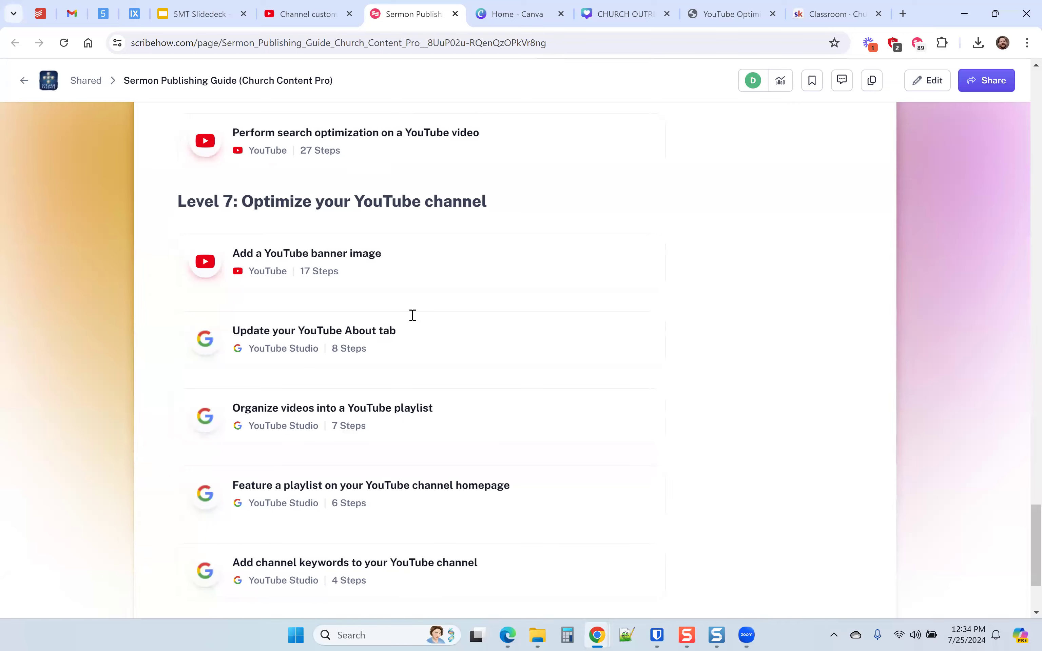
scroll(411, 321, "up", 5)
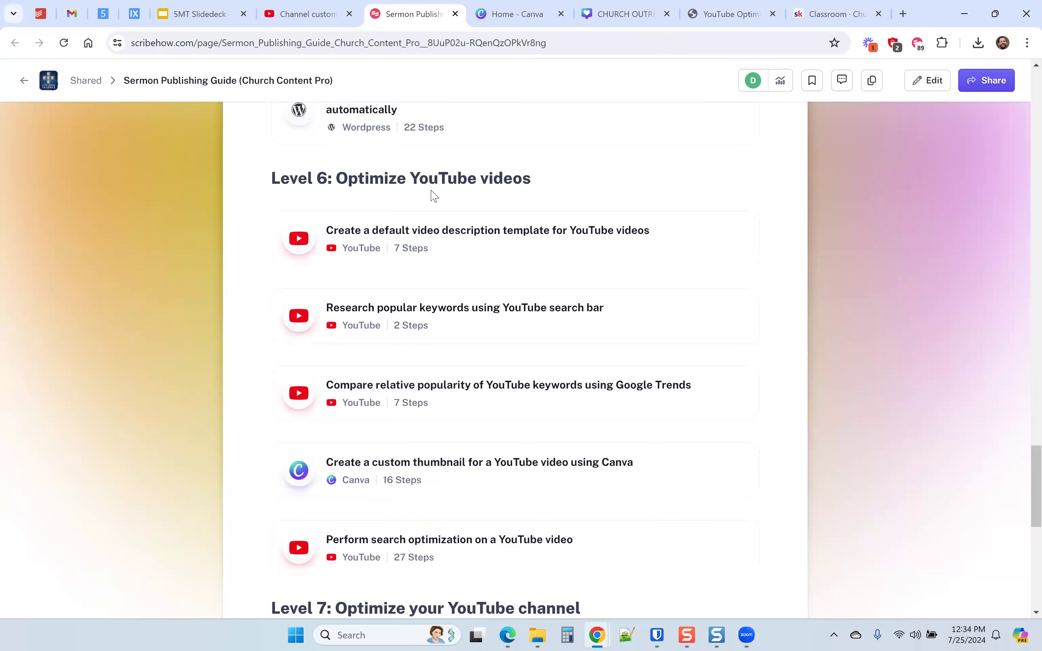
scroll(403, 208, "down", 2)
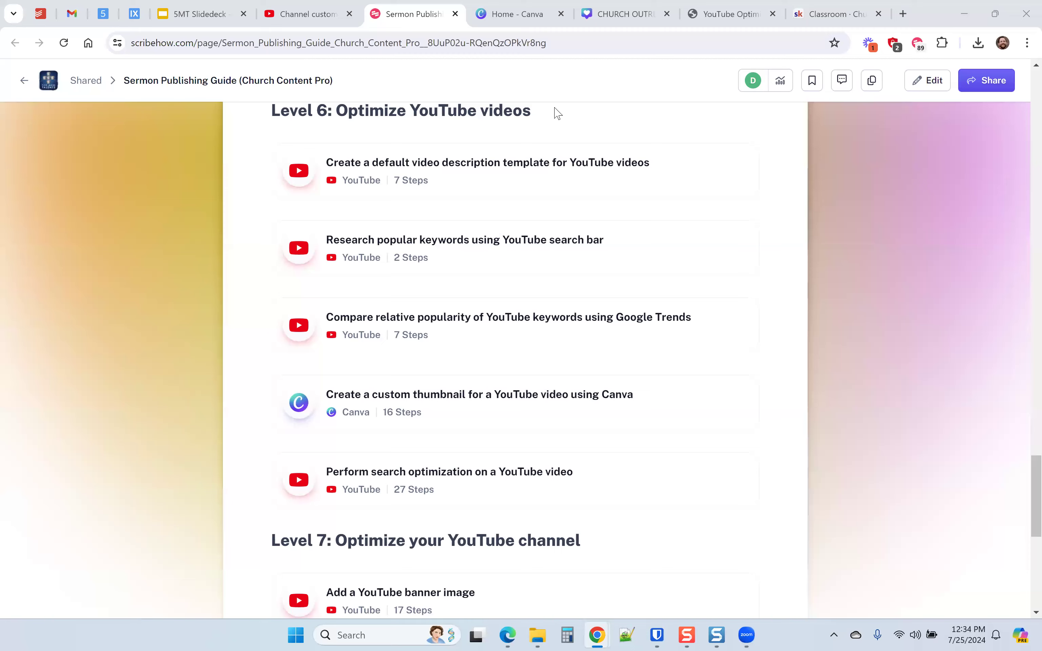
Show the "Organize videos into a YouTube Playlists" slide in Google Slides, and switch to YouTube Studio to list the channel's playlists
left_click(208, 17)
left_click(87, 334)
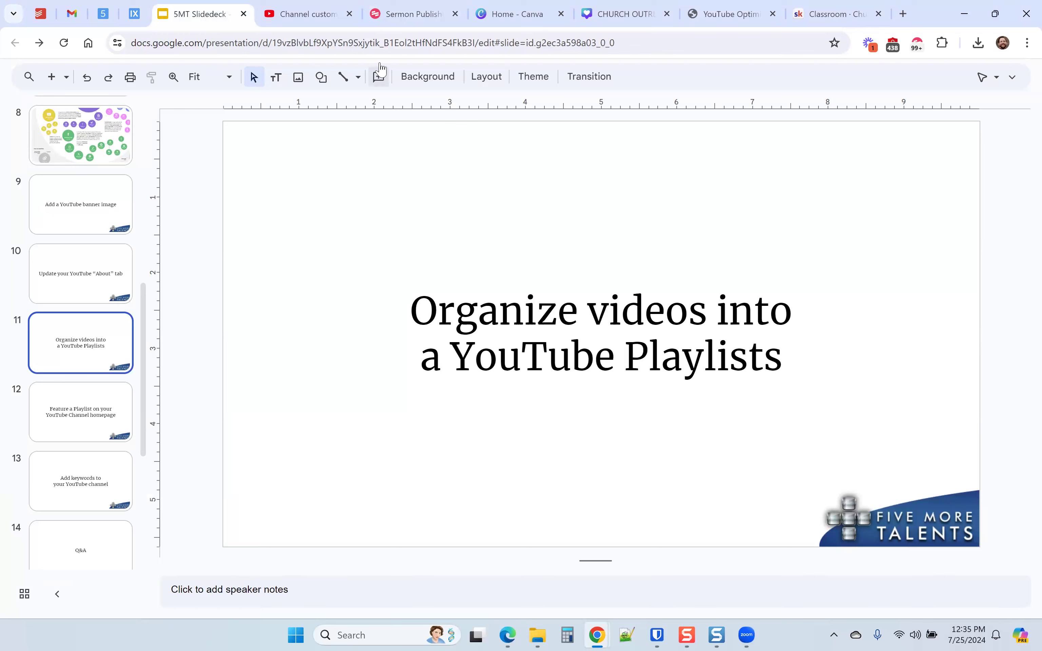
left_click(324, 18)
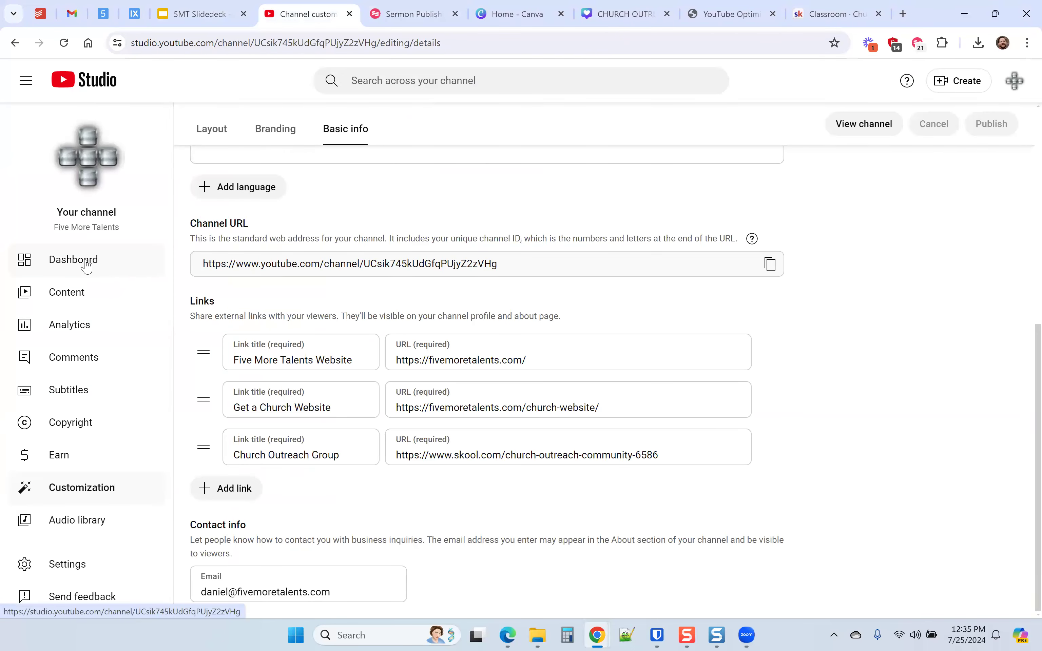
left_click(64, 267)
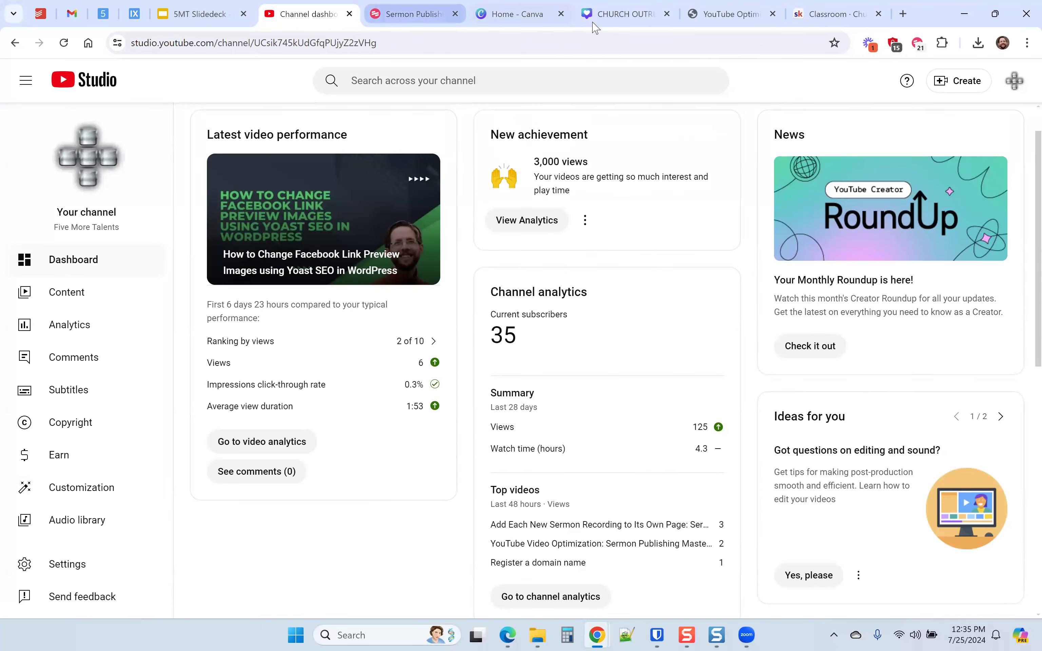
left_click(74, 294)
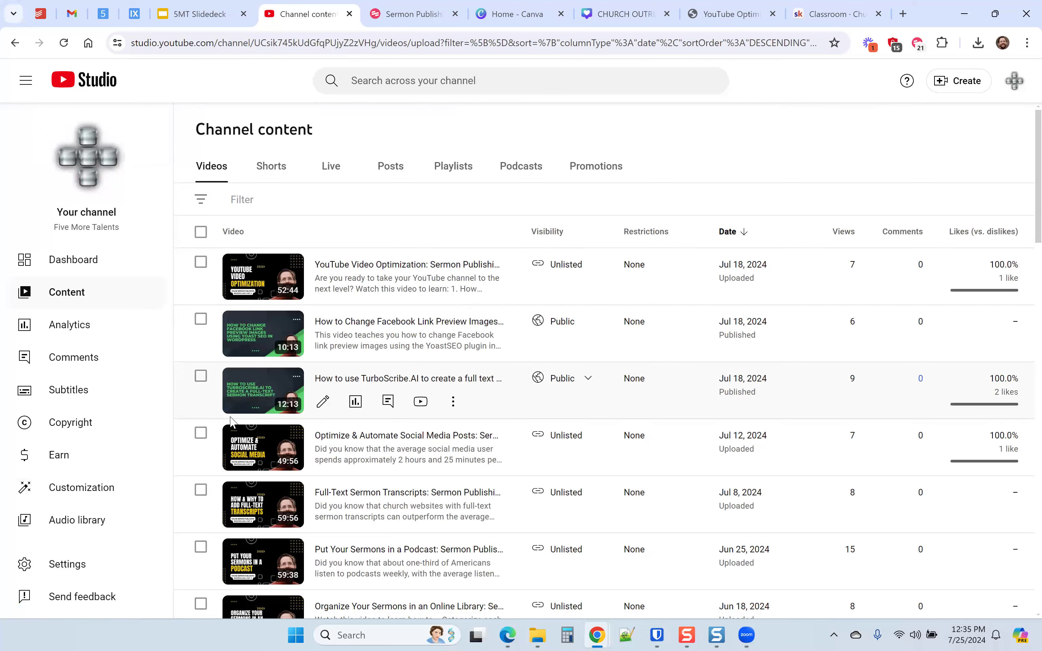
left_click(448, 169)
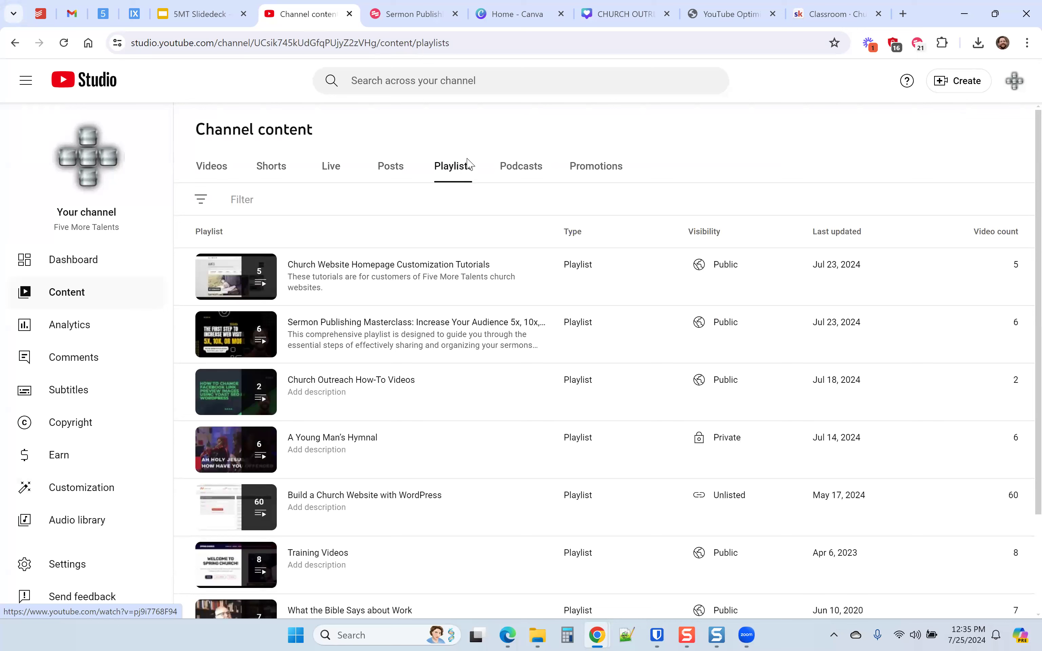
Open the new playlist form, review its title, description, visibility, order and video options, and close it without creating a playlist
left_click(967, 86)
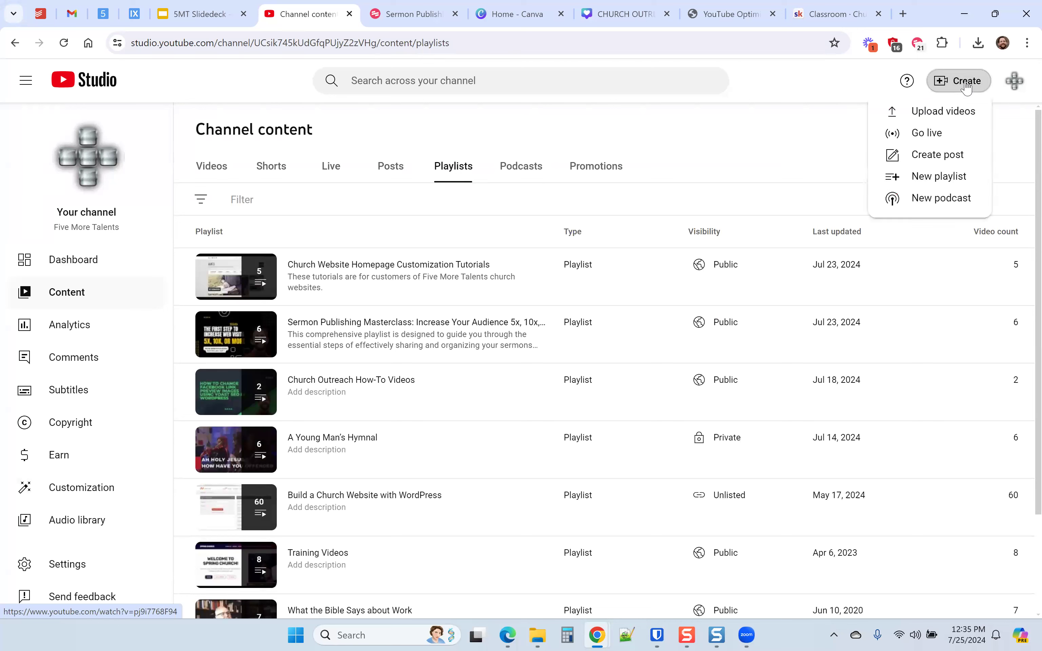
left_click(924, 180)
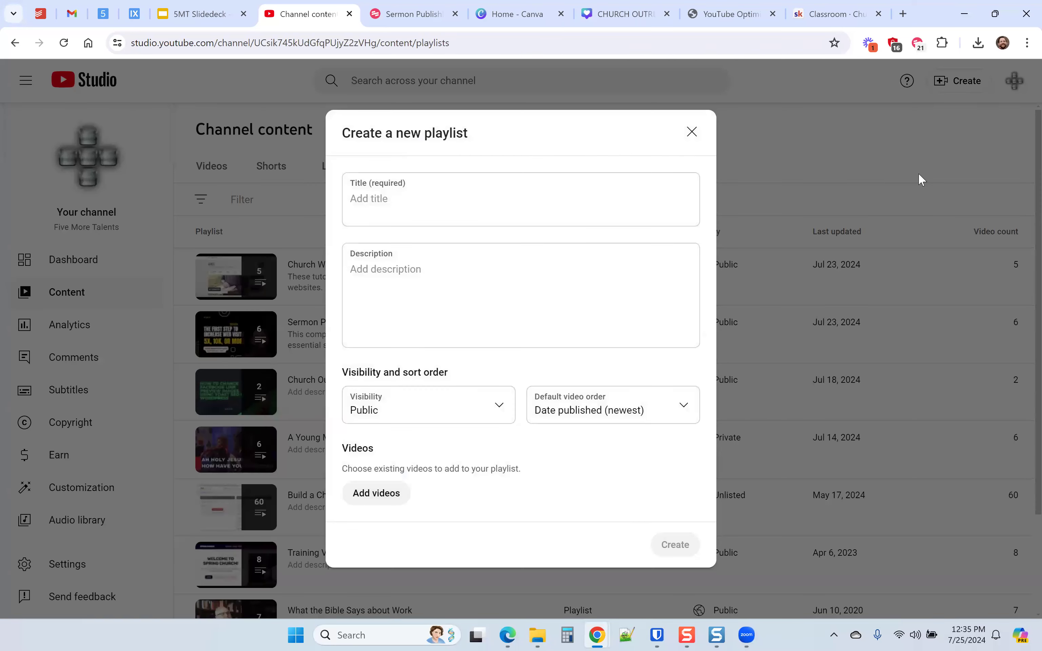
left_click(463, 193)
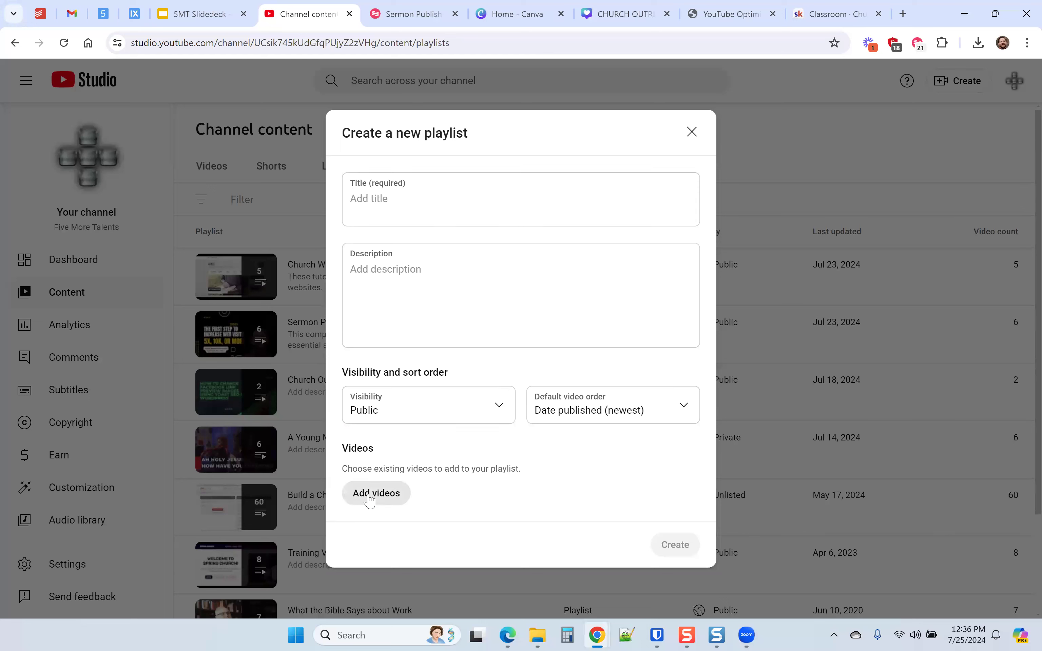
left_click(692, 133)
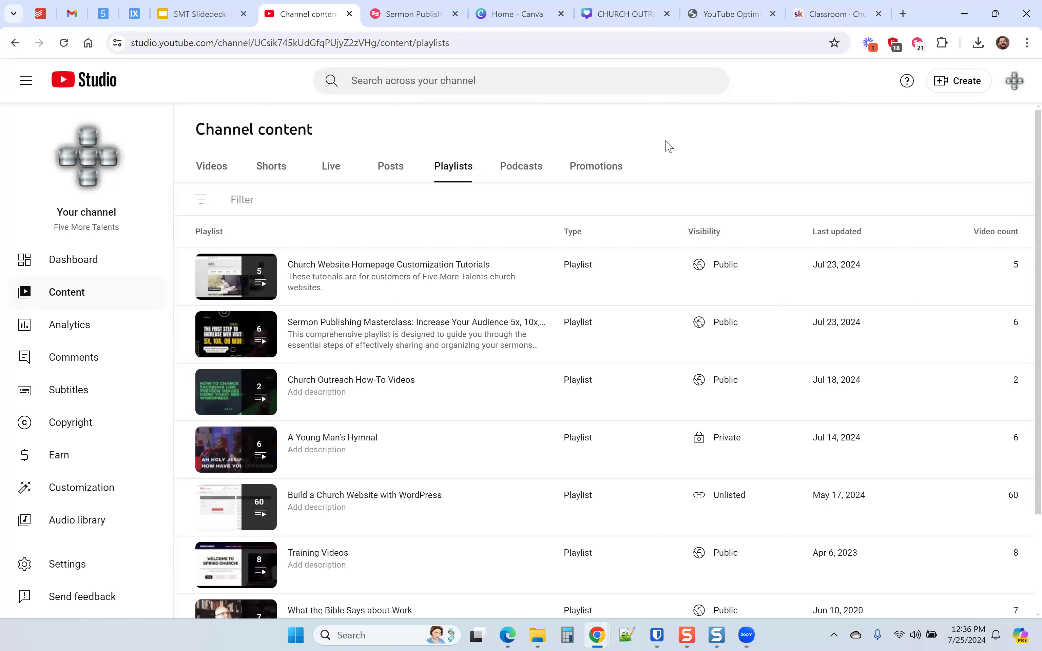
Check the playlist slide in Google Slides, and return to YouTube Studio to open the list of the channel's videos
left_click(200, 15)
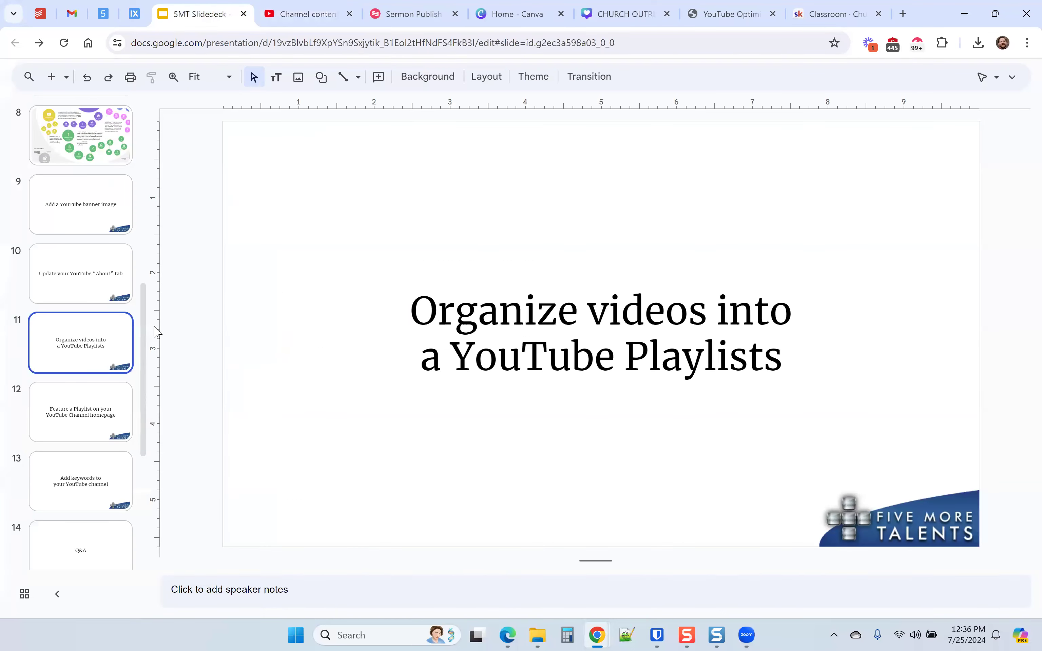
left_click(317, 14)
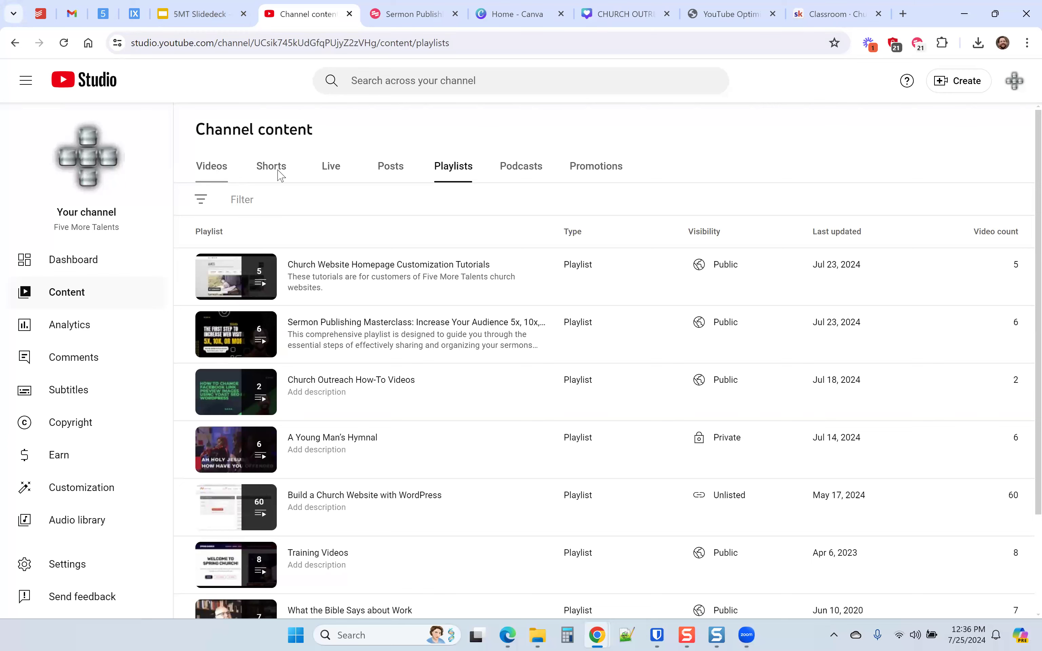
left_click(221, 172)
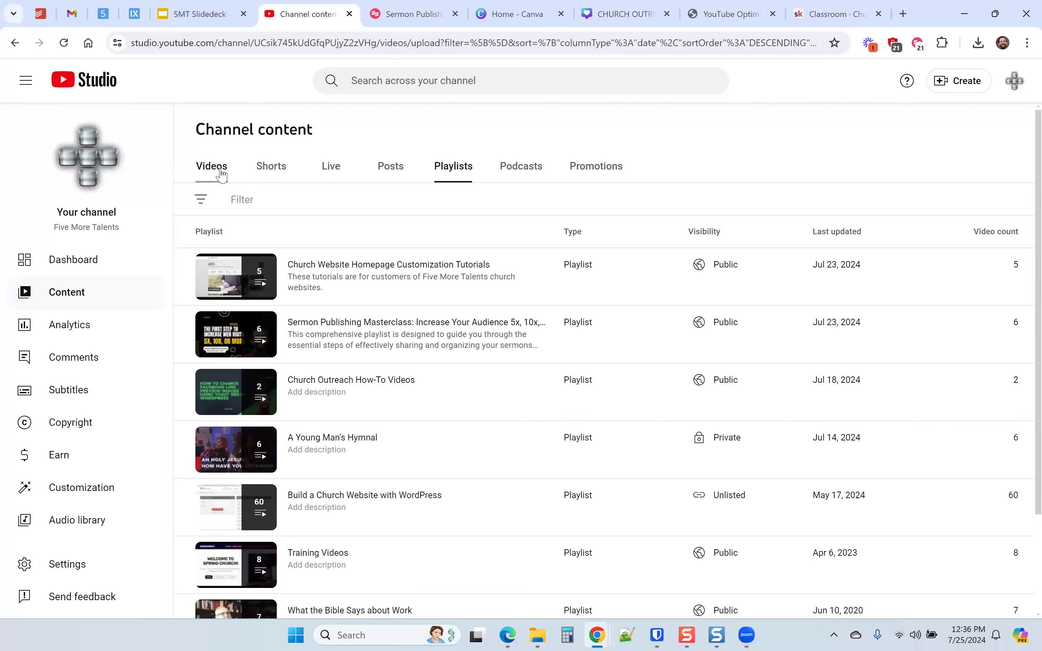
Examine the channel's video list through to the end of its first page for videos that could be grouped into a playlist
scroll(449, 240, "down", 12)
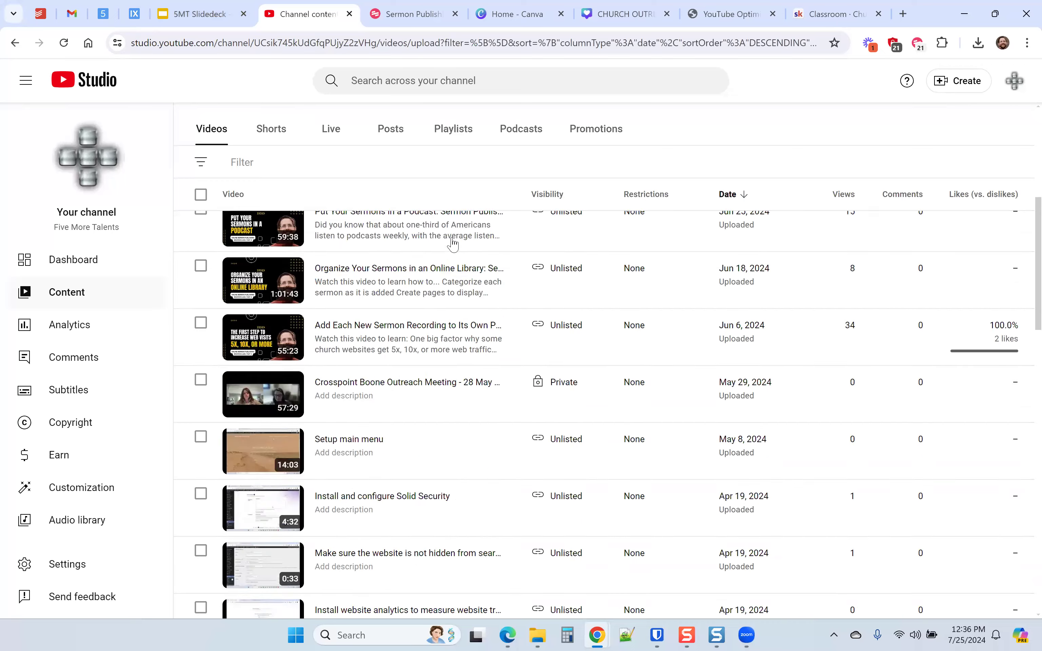
scroll(452, 243, "down", 1)
scroll(452, 243, "up", 7)
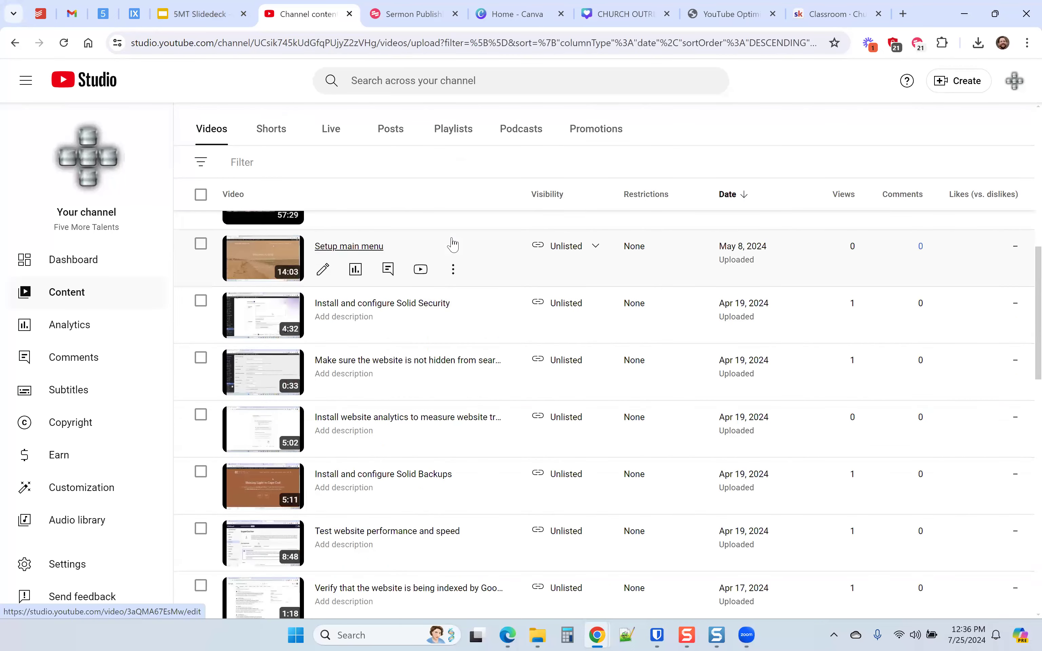
scroll(740, 254, "down", 6)
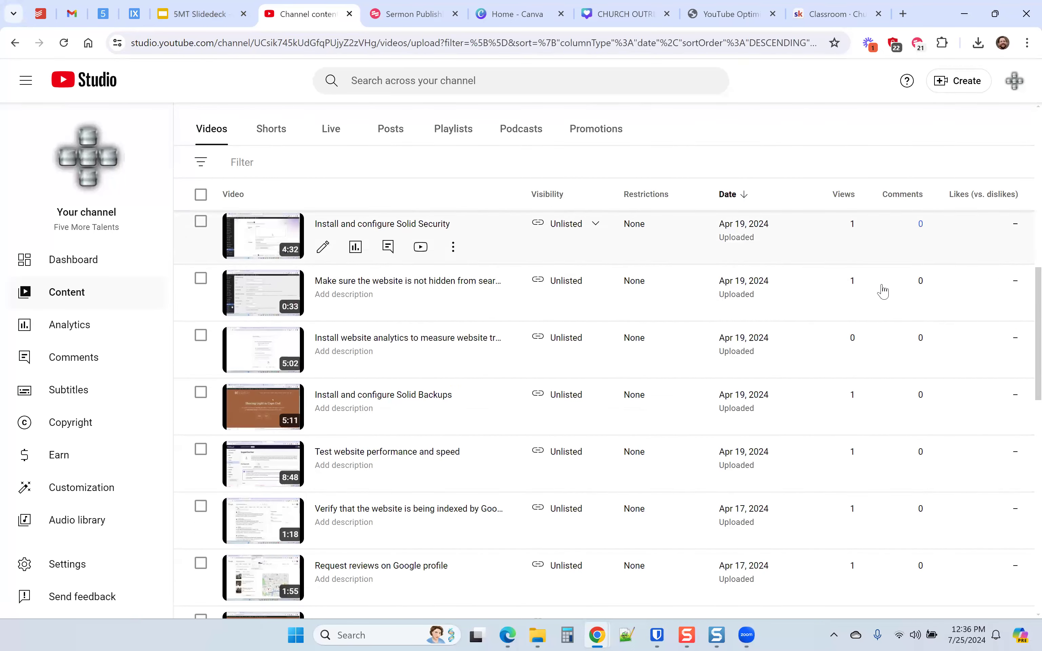
scroll(1019, 345, "down", 10)
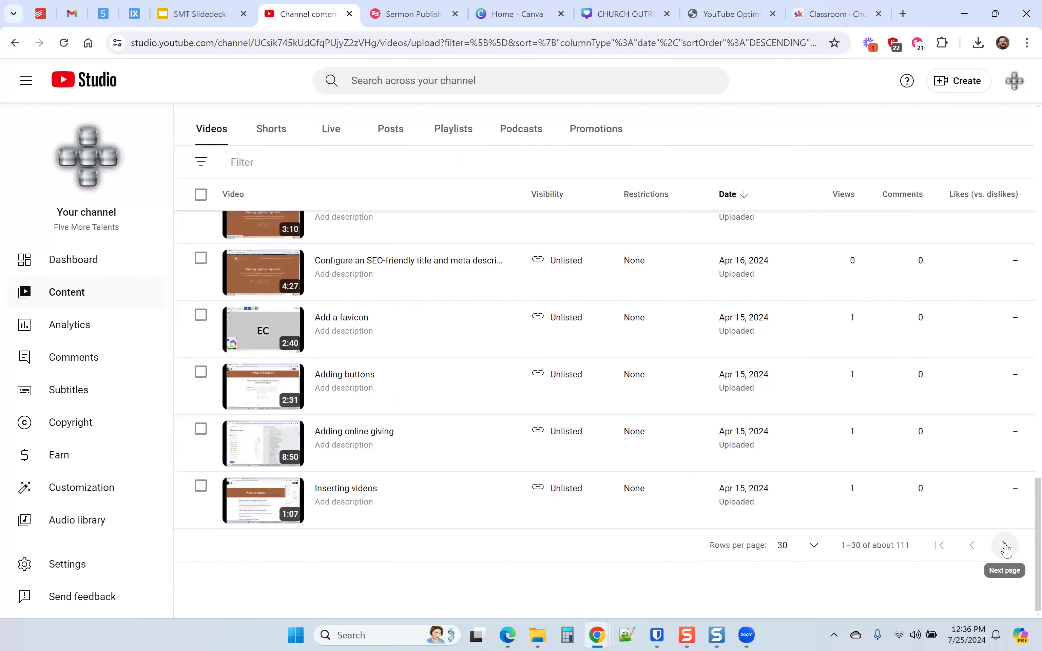
scroll(891, 428, "up", 5)
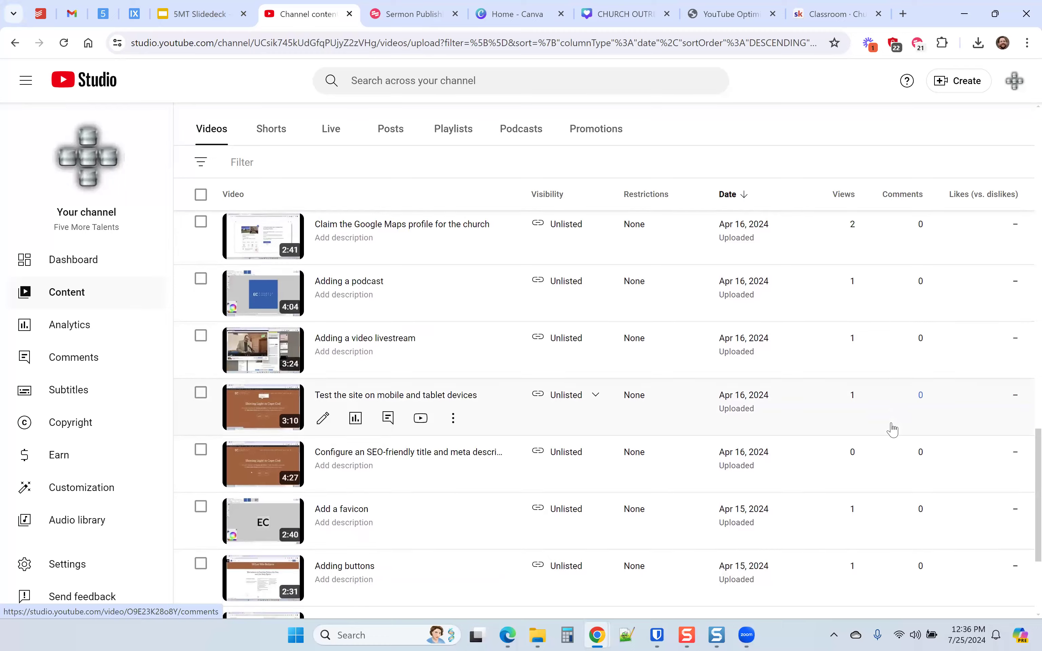
scroll(936, 471, "down", 5)
scroll(455, 233, "up", 10)
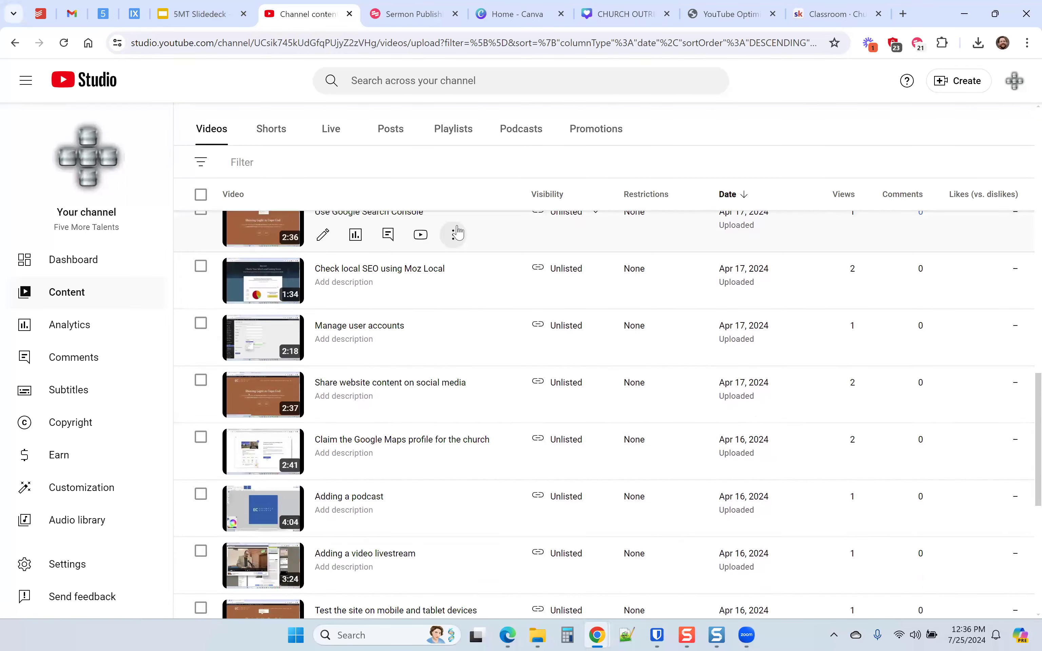
scroll(458, 230, "up", 10)
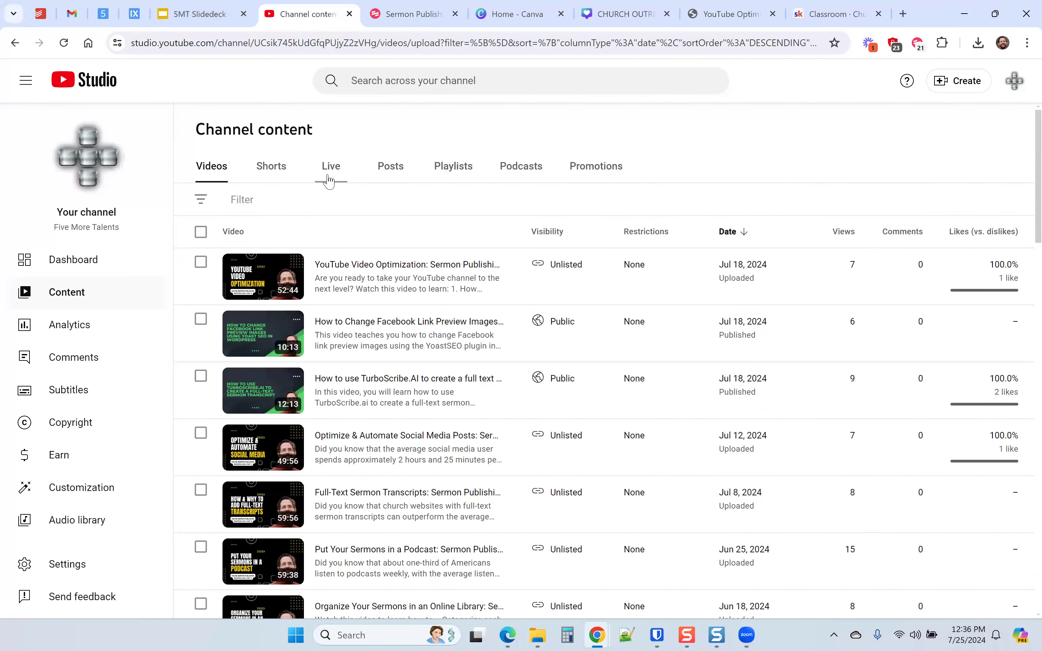
Return to the channel's playlists and start a new playlist titled "Using the WordPress Block Editor"
left_click(458, 171)
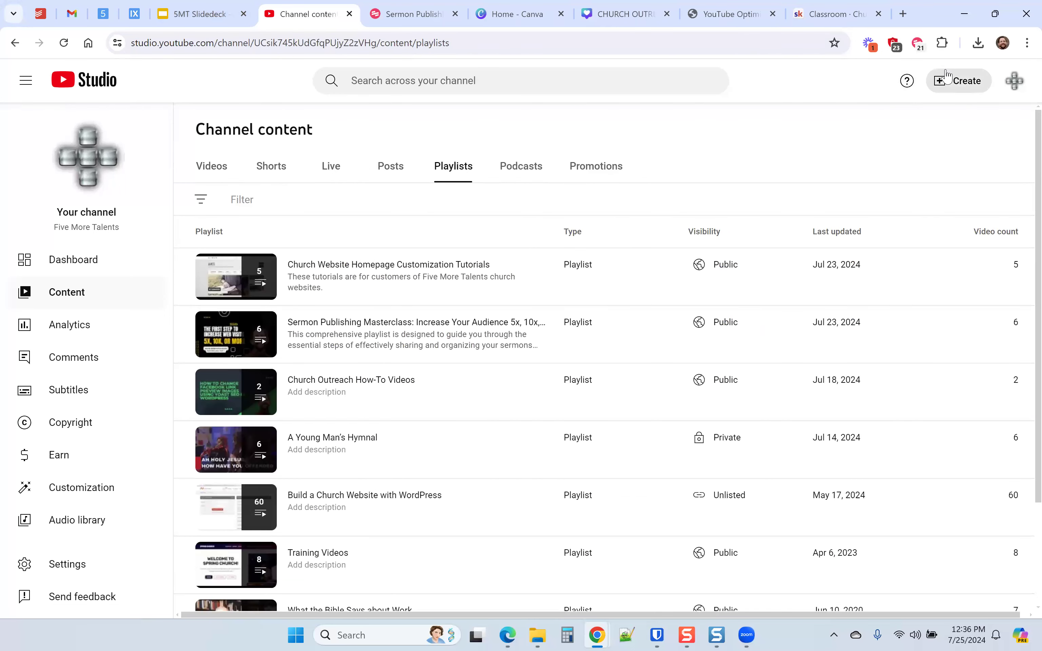
left_click(942, 85)
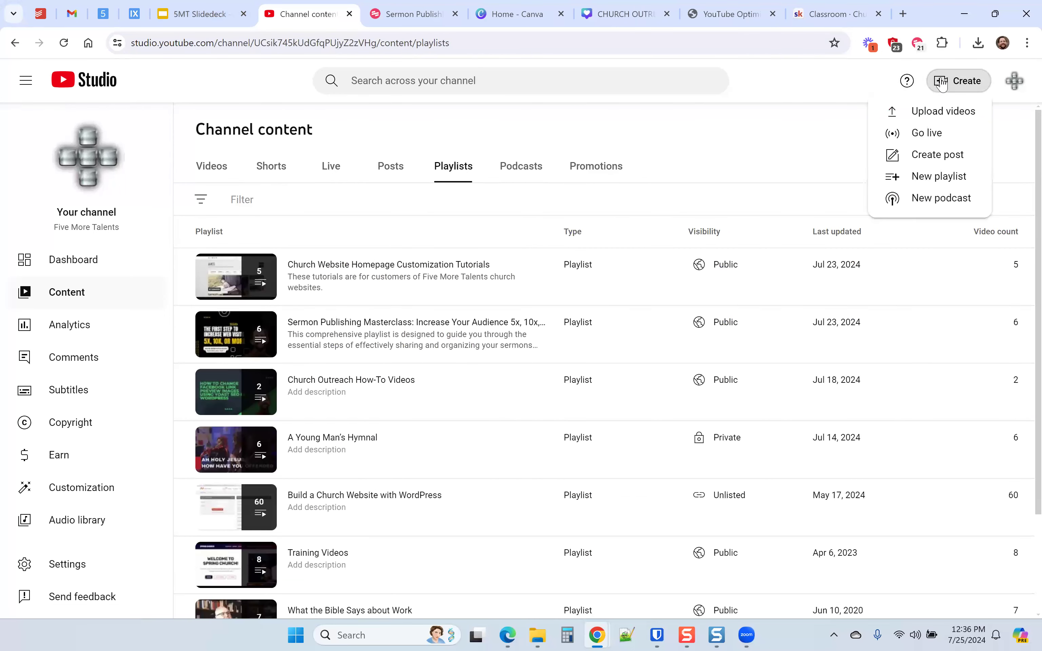
left_click(924, 176)
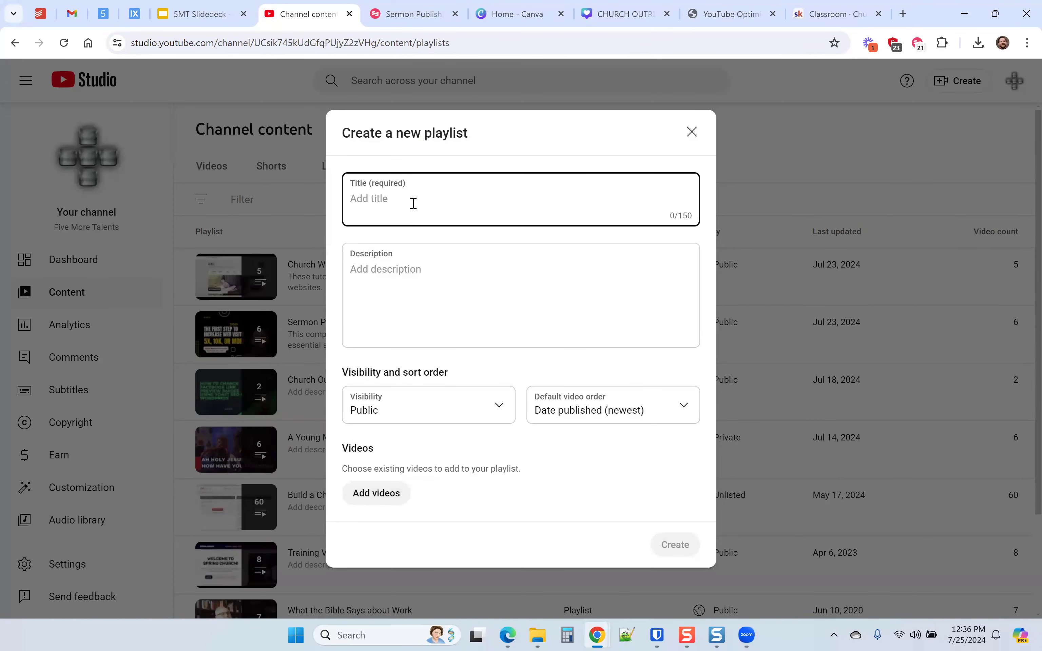
type("Using the WordPress Block Editor")
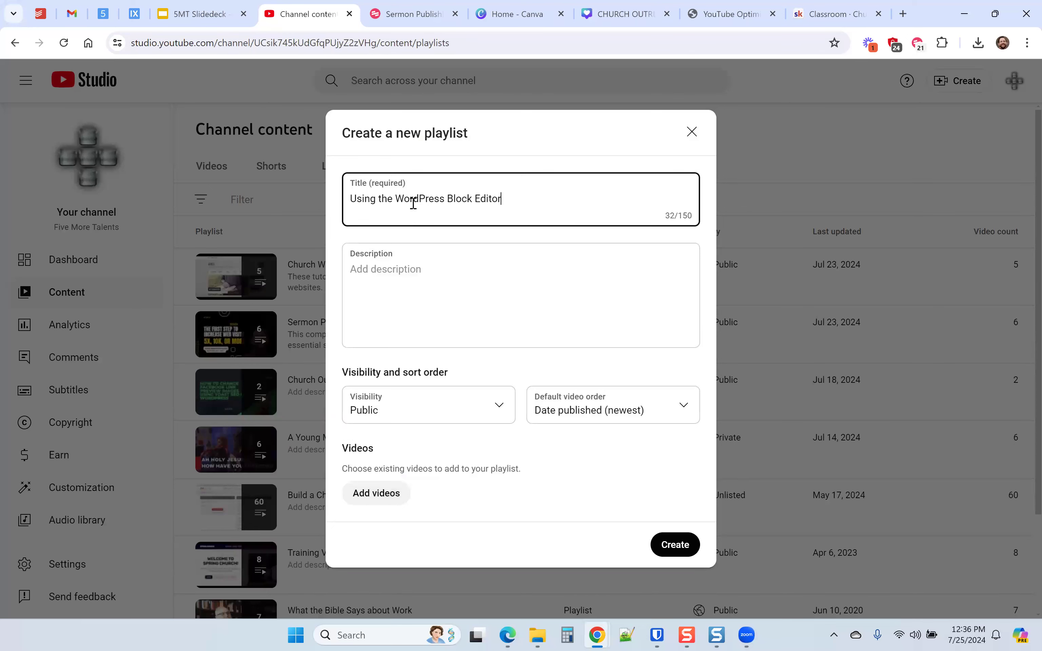
Find videos matching "Block", add "Understanding the Block Editor interface" and "Using the WordPress Block Editor to Make Your Website Awe…", and create the playlist
left_click(374, 493)
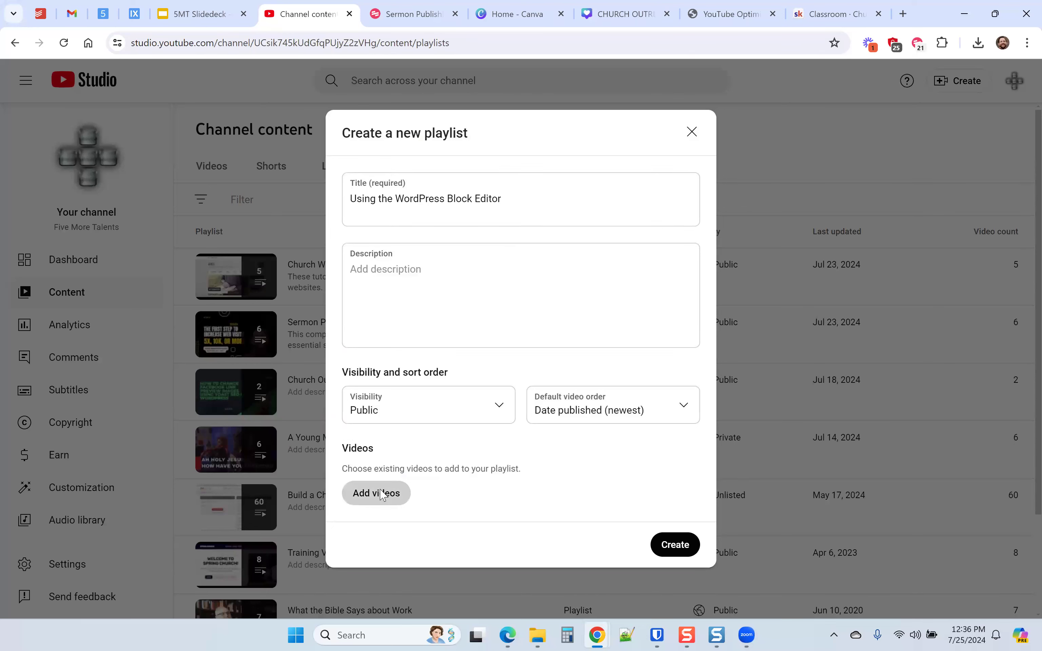
type("Block")
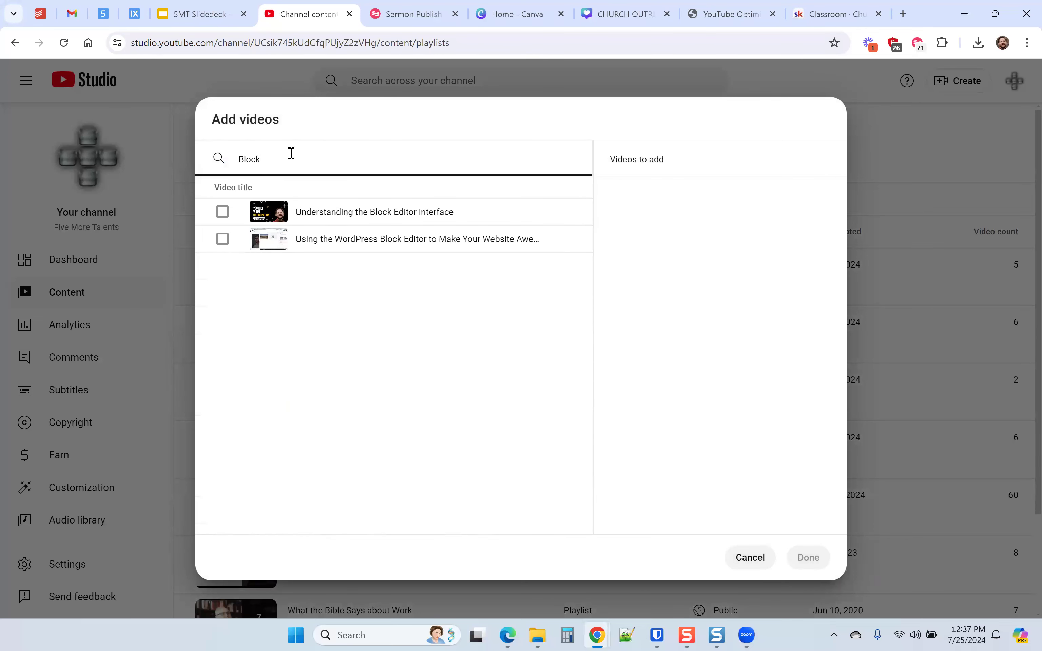
left_click(223, 213)
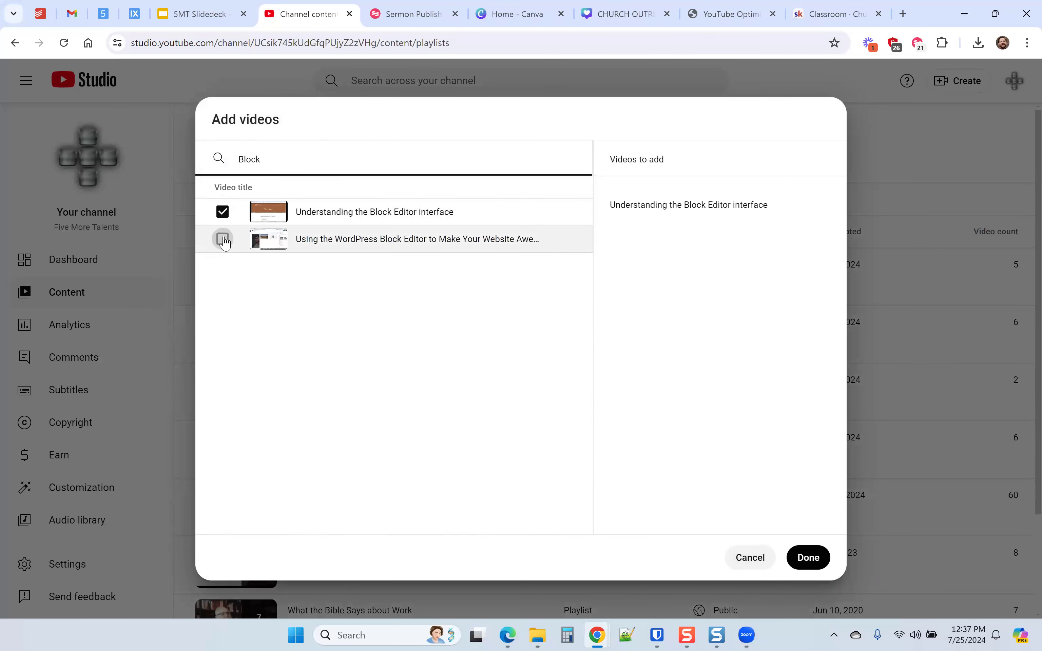
left_click(222, 239)
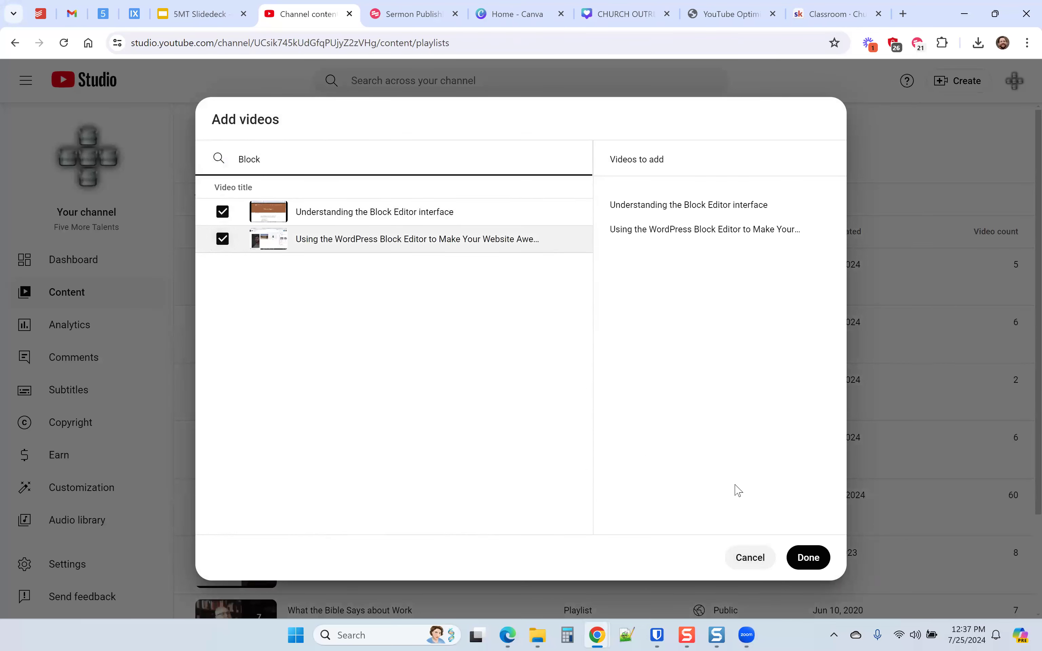
left_click(808, 557)
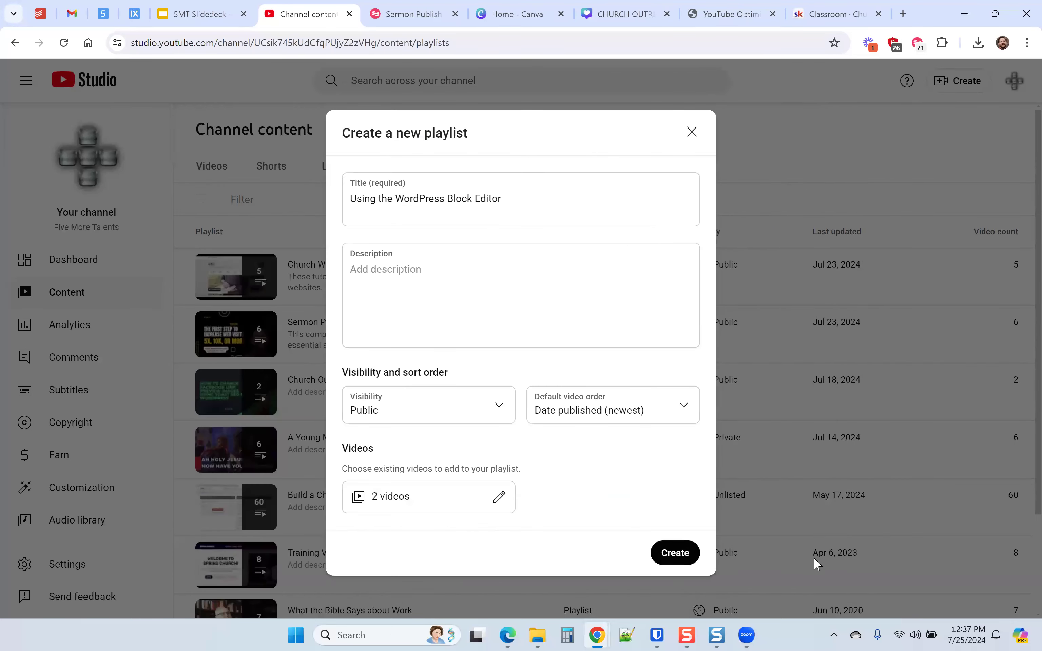
left_click(677, 559)
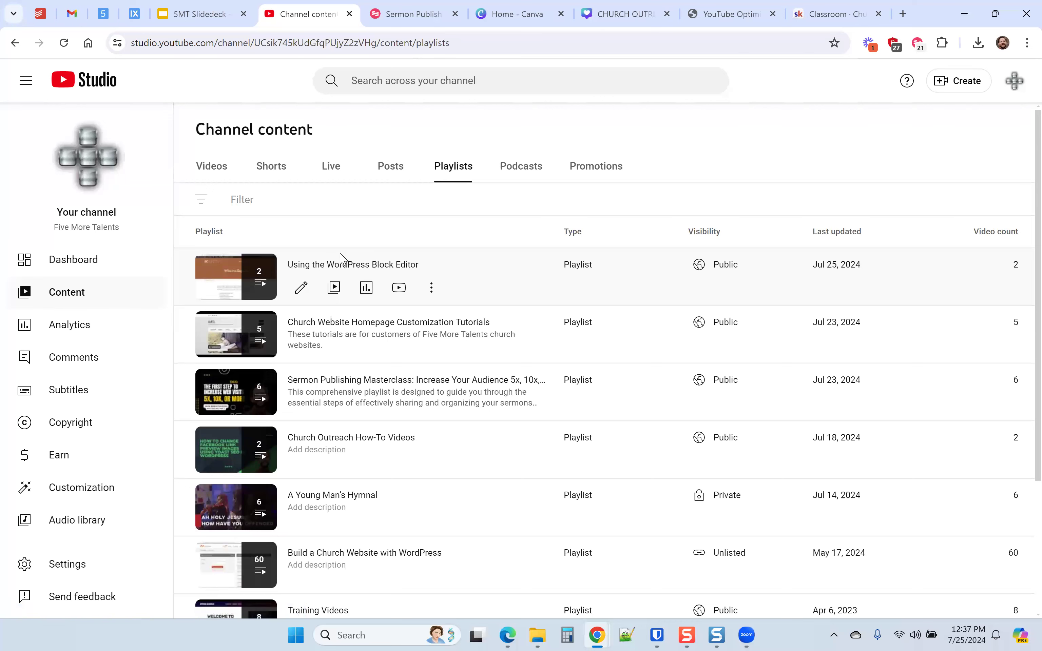
Show the "Feature a Playlist on your YouTube Channel homepage" slide in Google Slides, and return to YouTube Studio
left_click(205, 19)
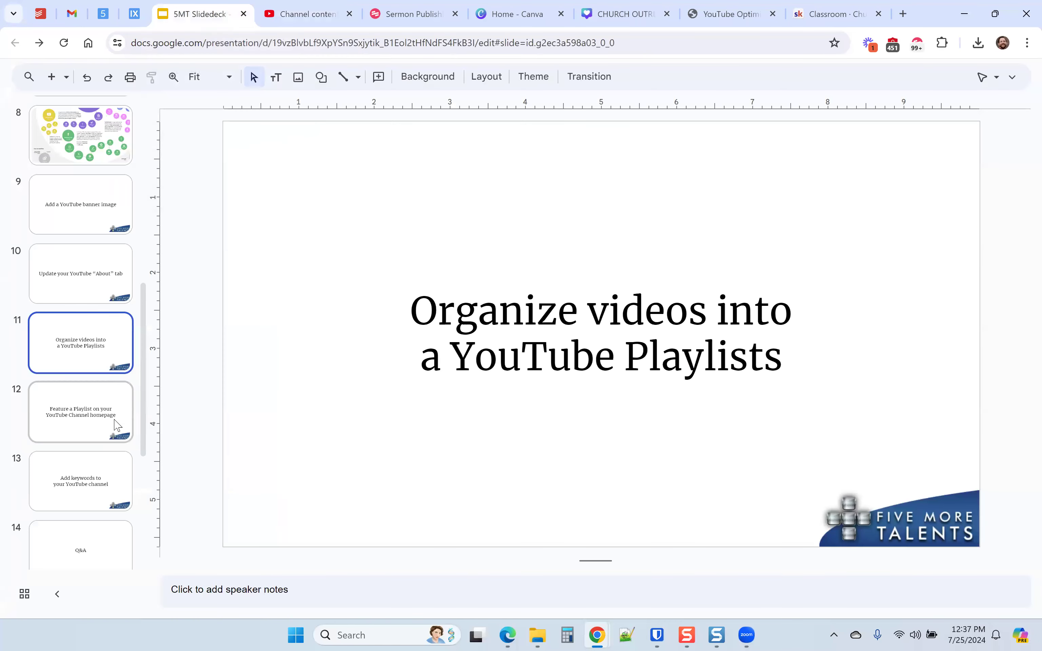
left_click(96, 426)
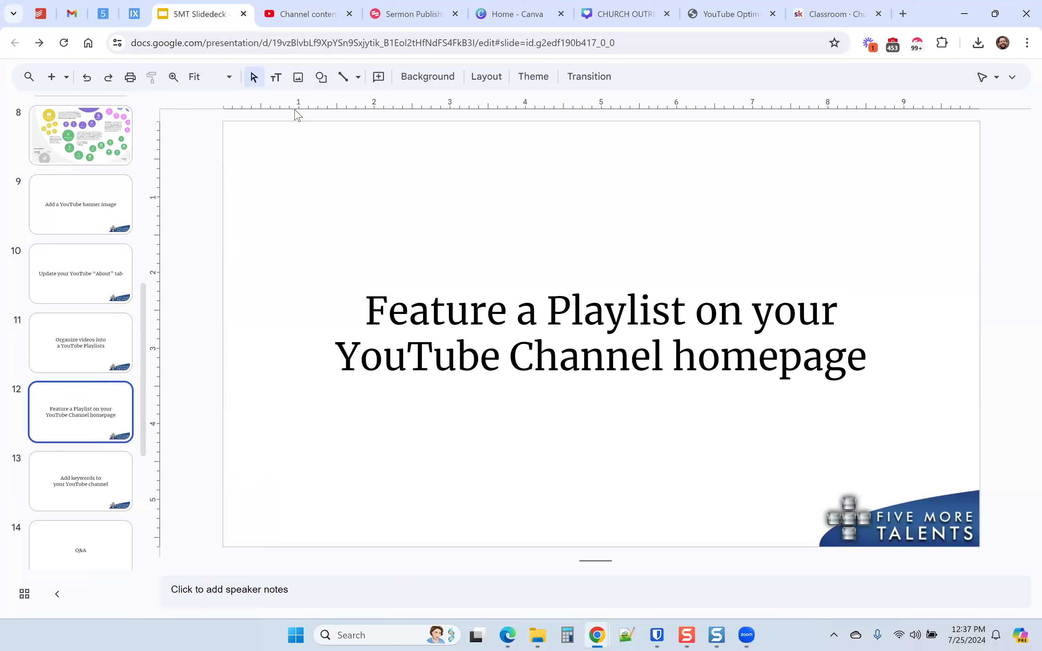
left_click(304, 20)
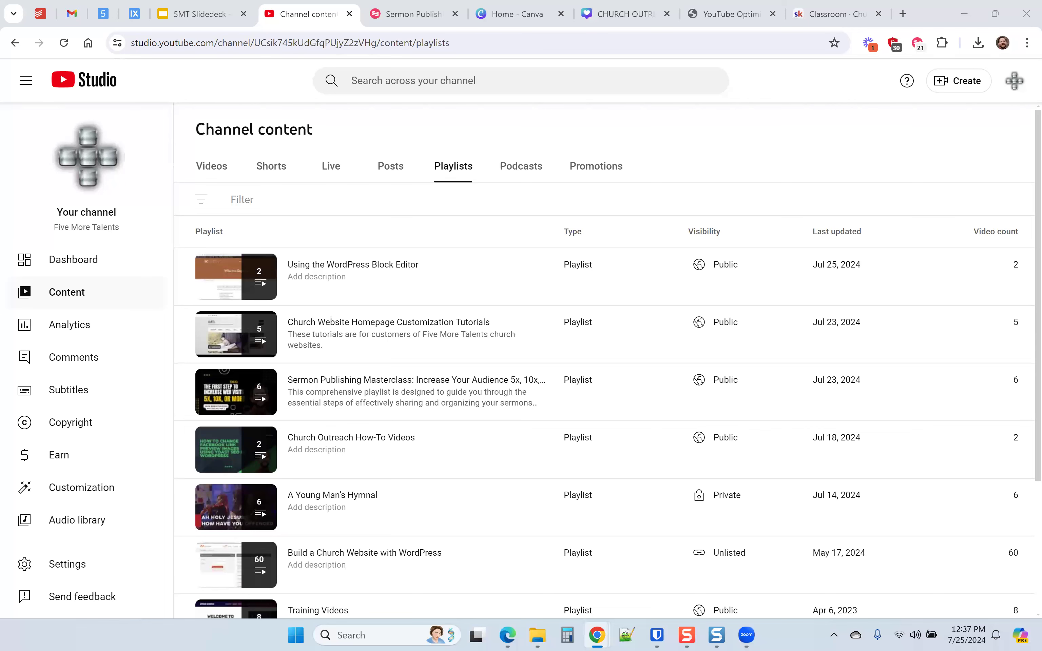
Bring the Oakland Hills Community Church YouTube channel into the browser window and review the playlists featured on its homepage
left_click_drag(904, 146, 416, 20)
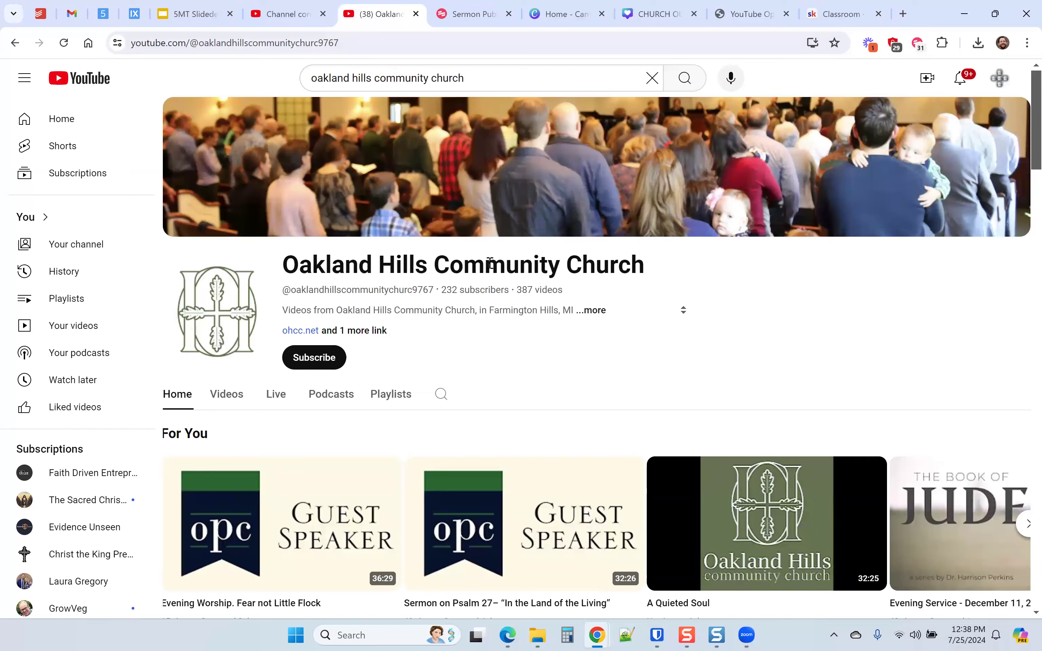
scroll(490, 263, "down", 5)
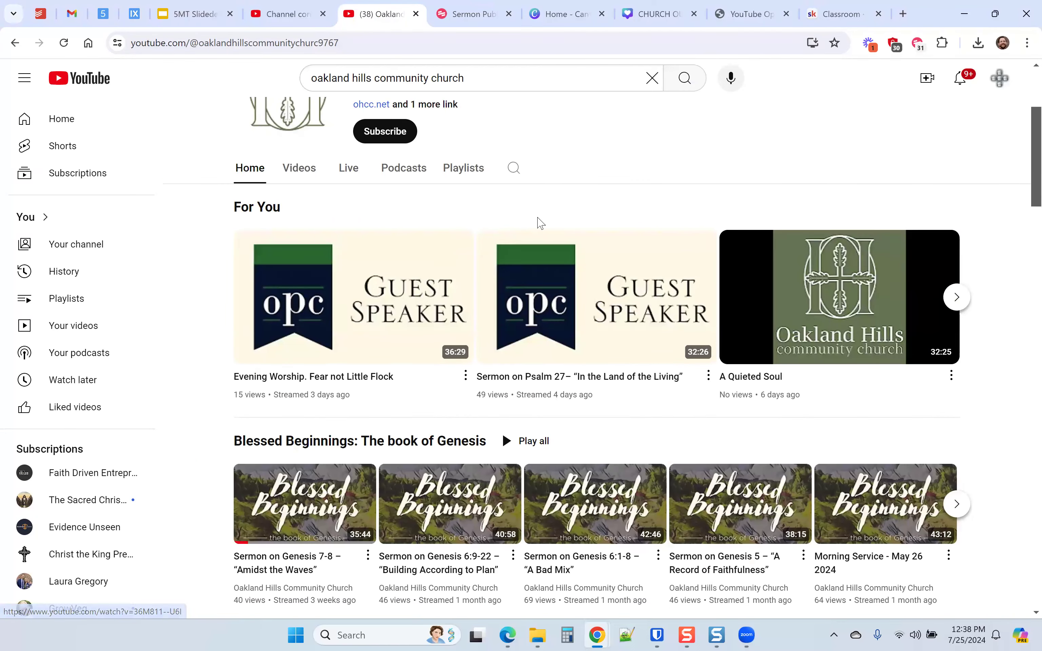
scroll(563, 208, "up", 4)
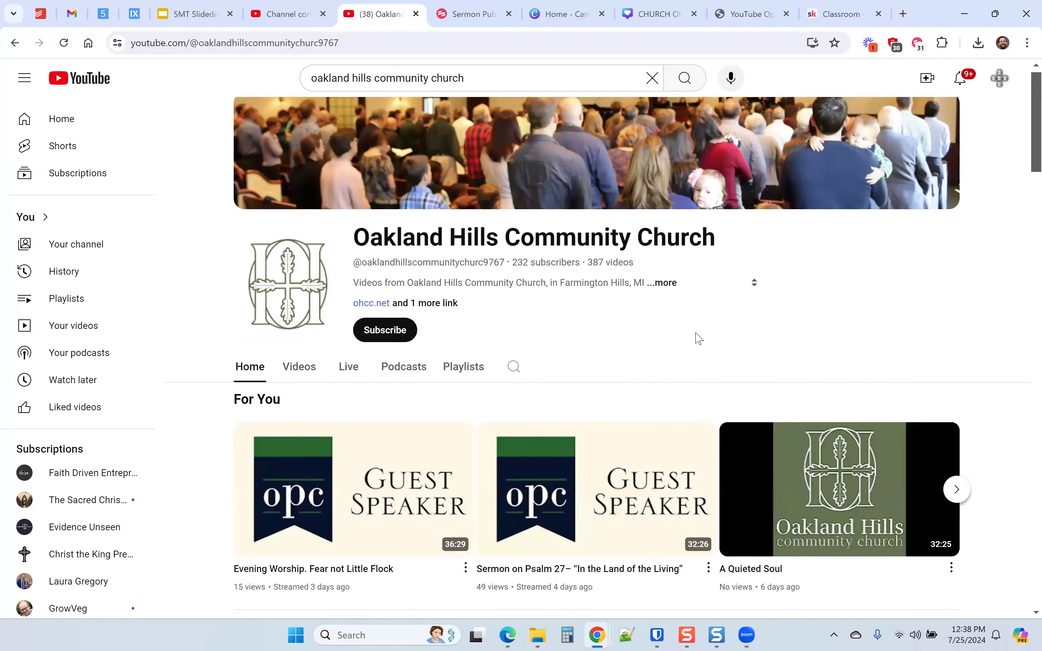
scroll(698, 338, "down", 5)
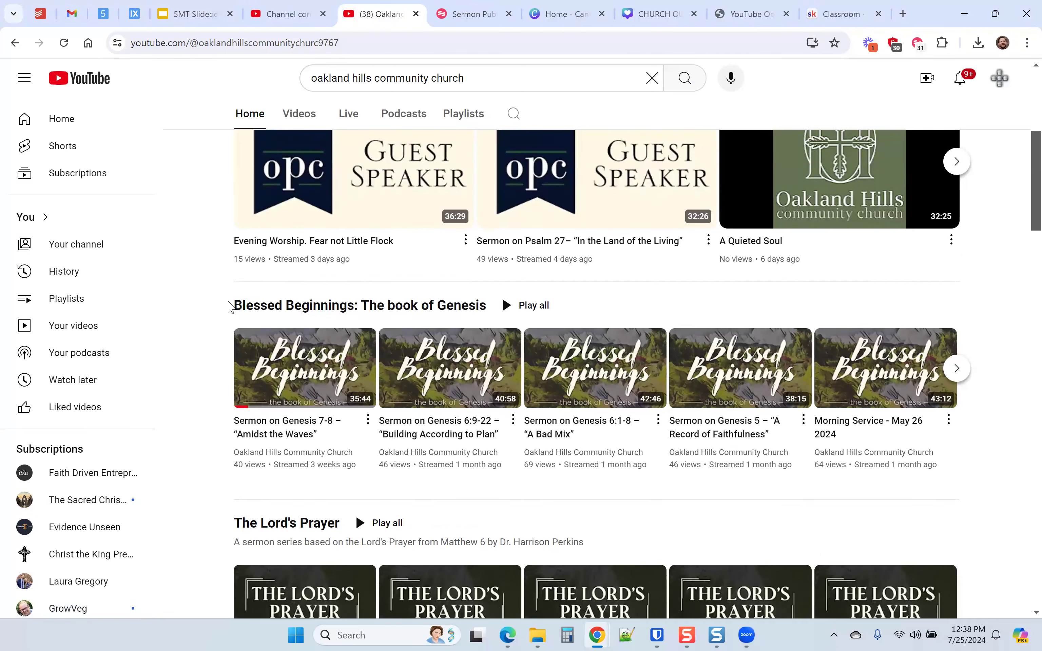
scroll(228, 306, "down", 3)
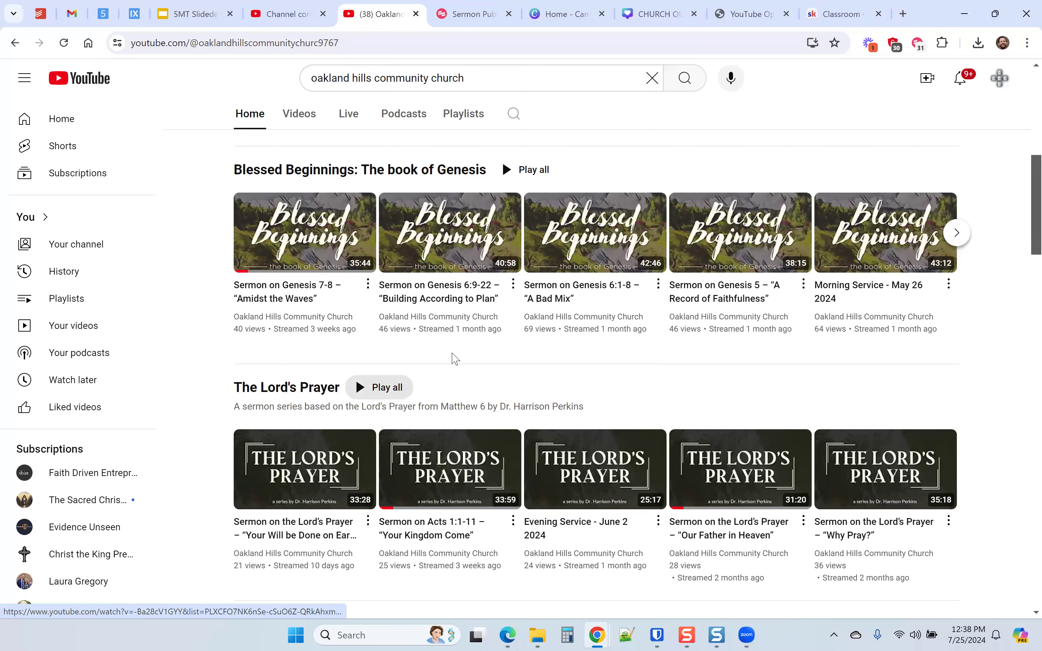
scroll(501, 359, "down", 5)
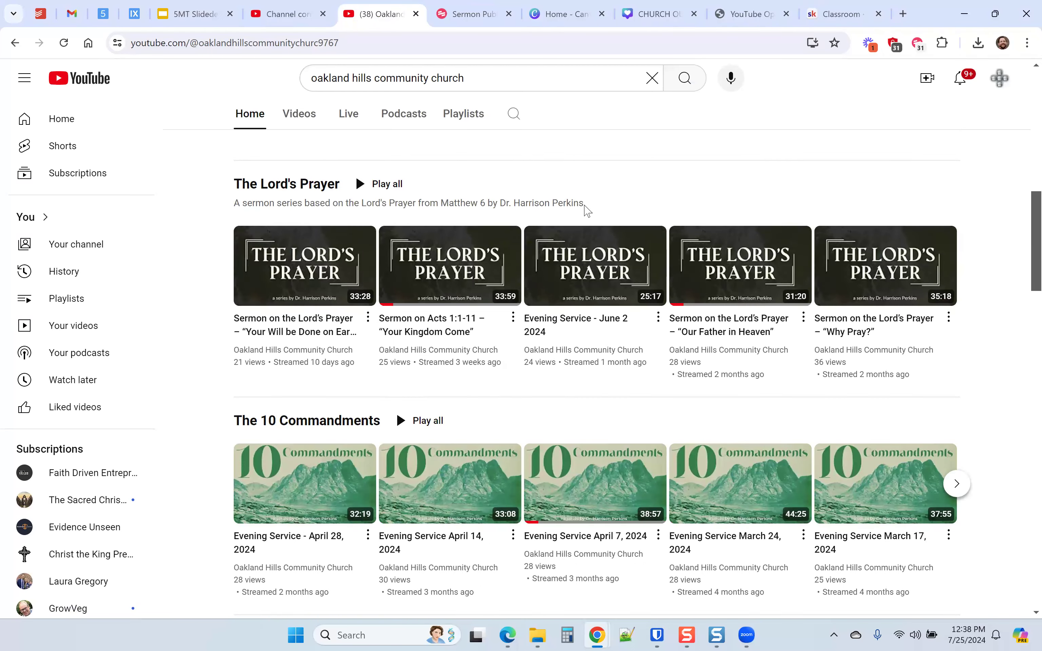
scroll(600, 232, "up", 12)
scroll(603, 232, "up", 3)
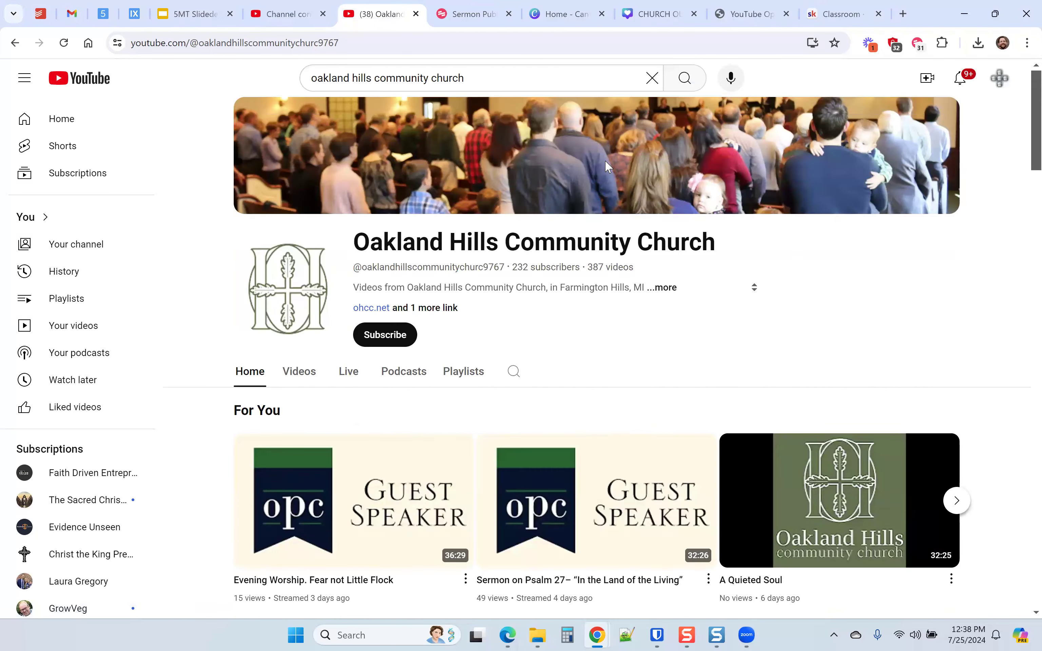
left_click(282, 20)
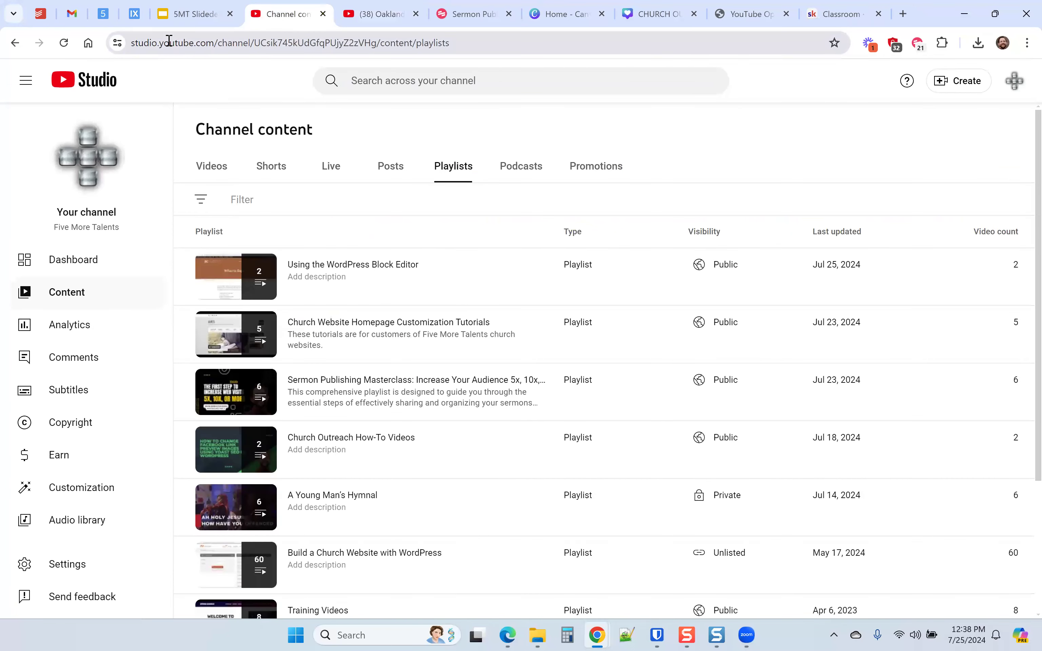
left_click(67, 492)
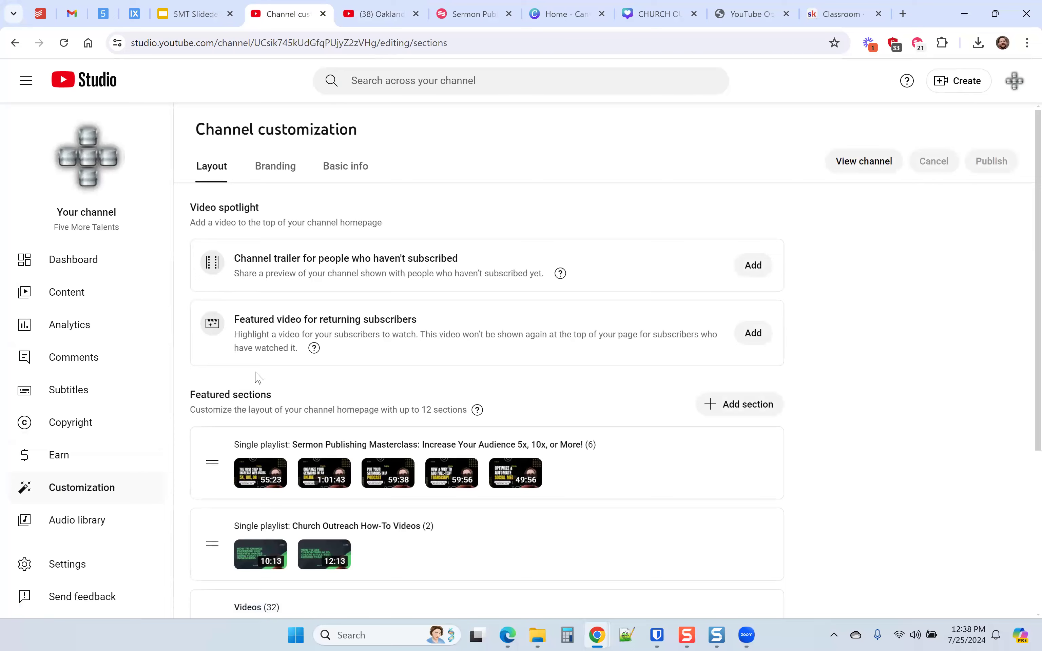
scroll(259, 377, "down", 4)
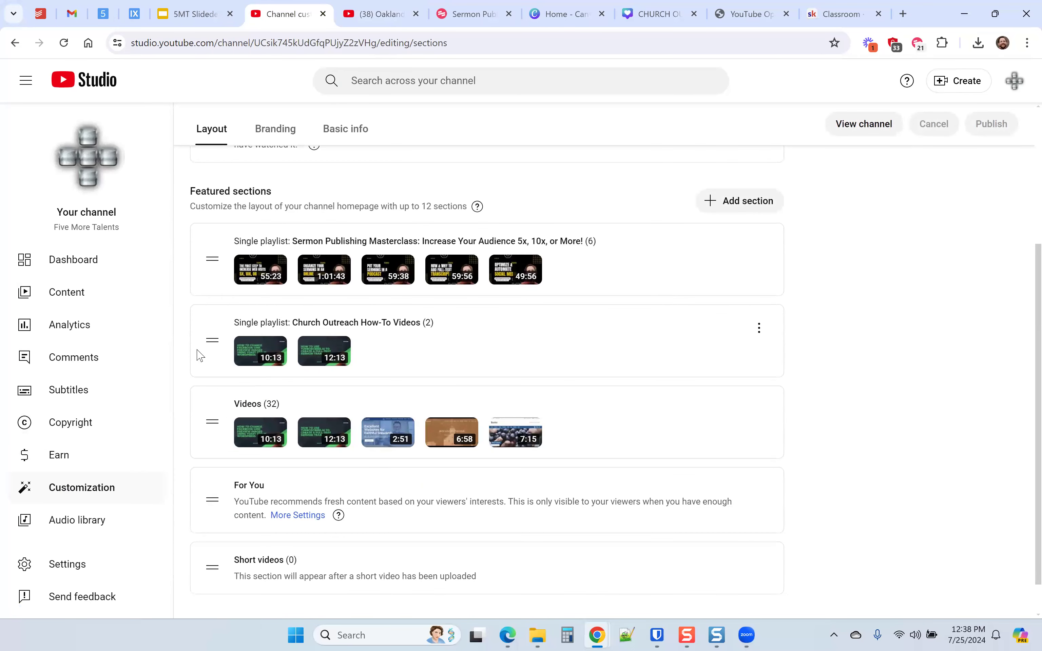
left_click(741, 212)
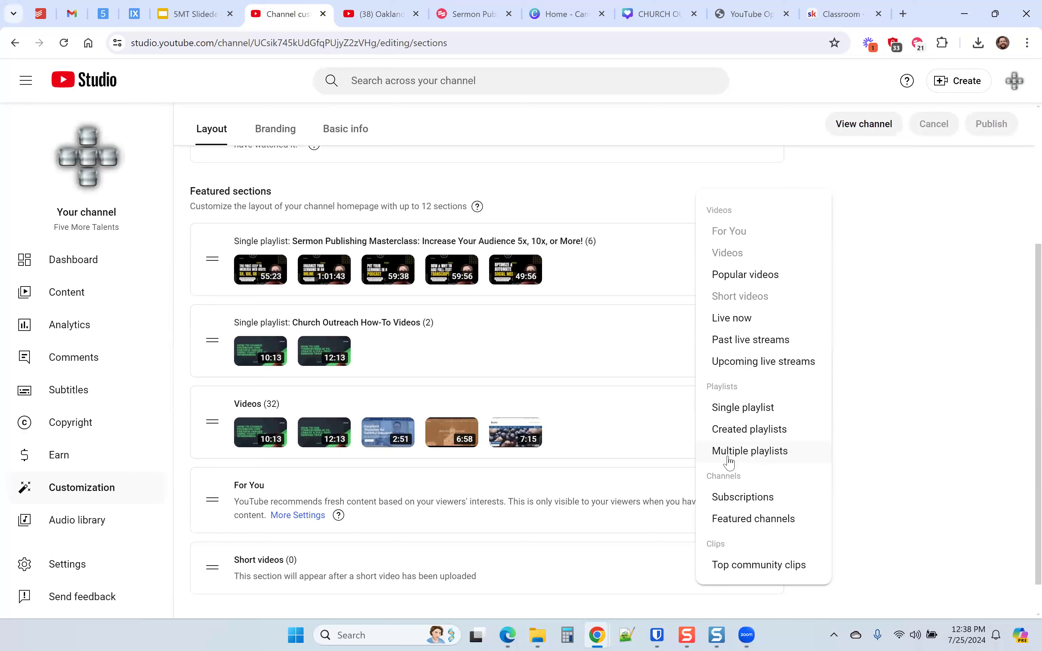
left_click(737, 411)
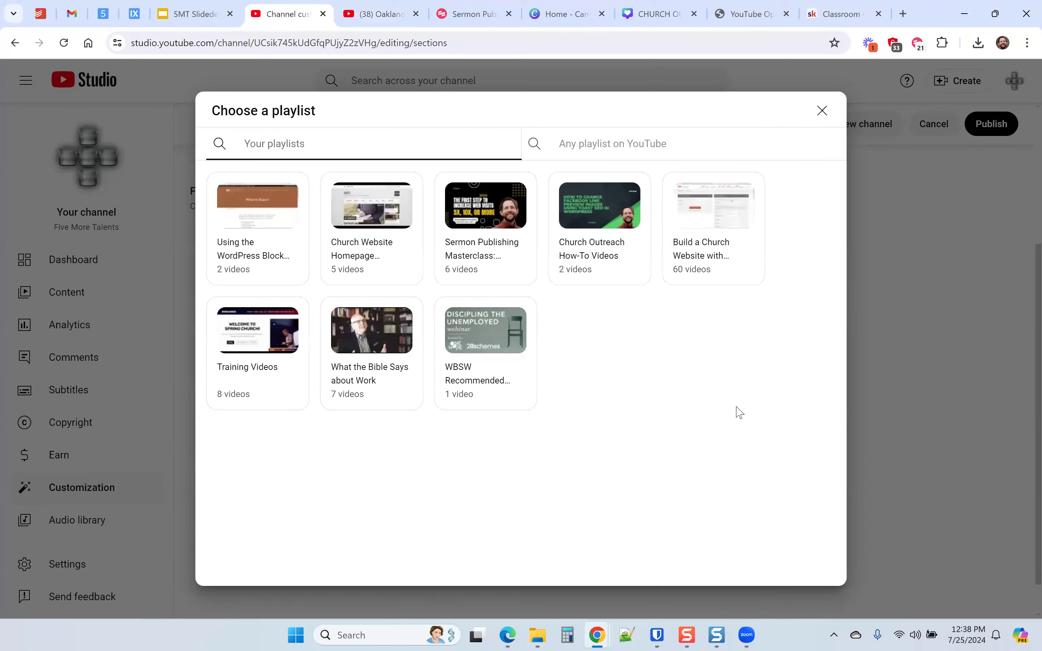
left_click(256, 243)
Move the "Using the WordPress Block Editor" section directly above "Church Outreach How-To Videos" and publish the layout changes
scroll(448, 431, "down", 4)
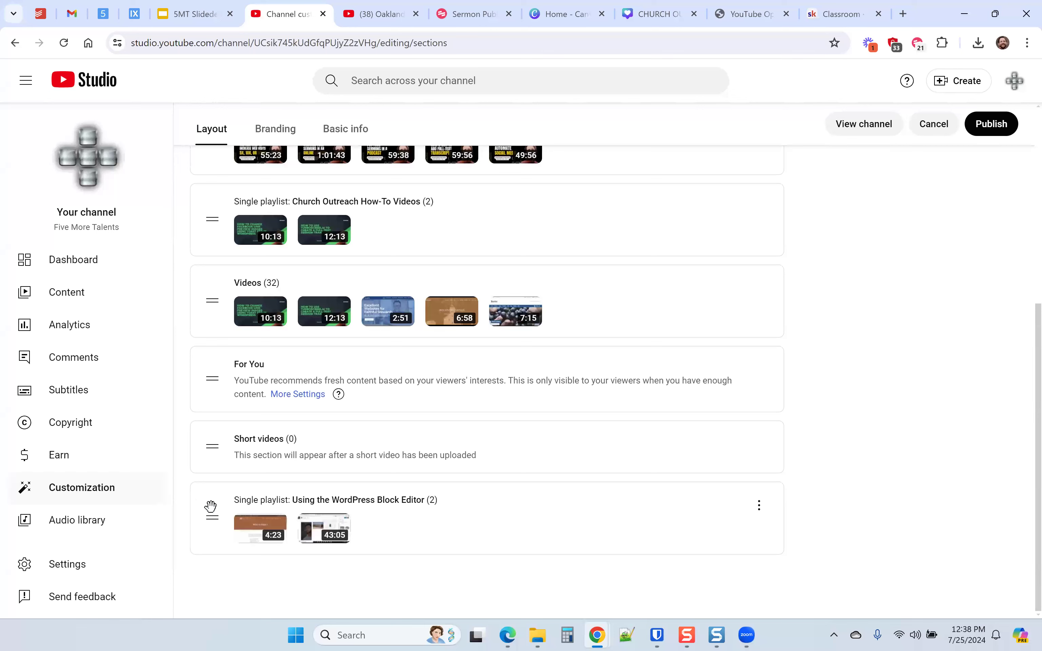
left_click_drag(212, 517, 213, 196)
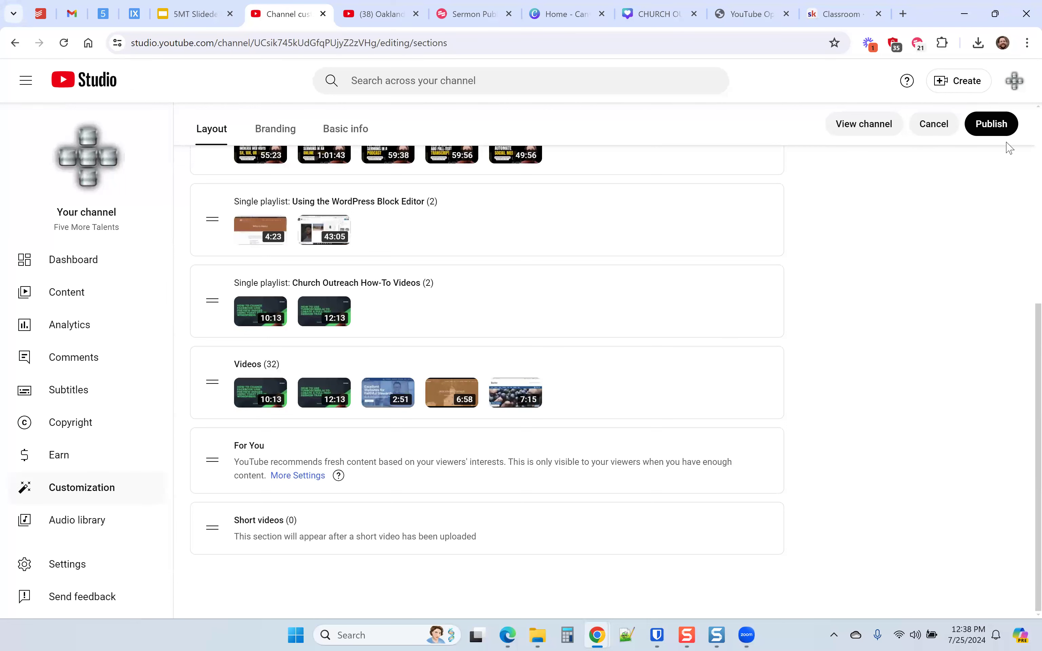
left_click(994, 127)
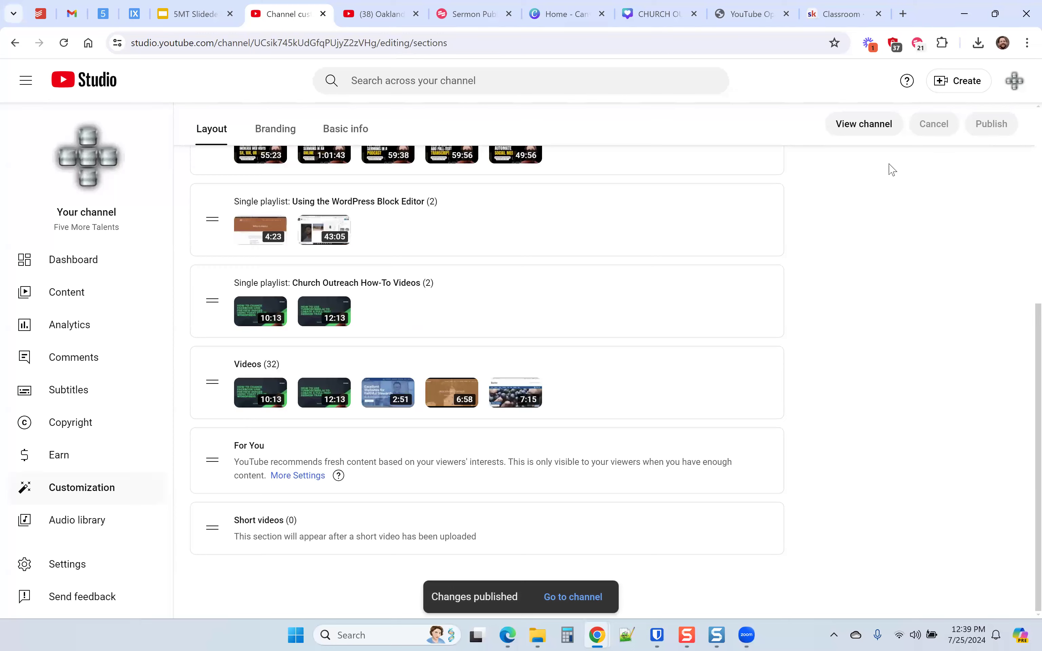
View the public Five More Talents channel homepage, review its featured playlist sections, and return to the channel customization layout in YouTube Studio
scroll(487, 304, "up", 5)
left_click(848, 125)
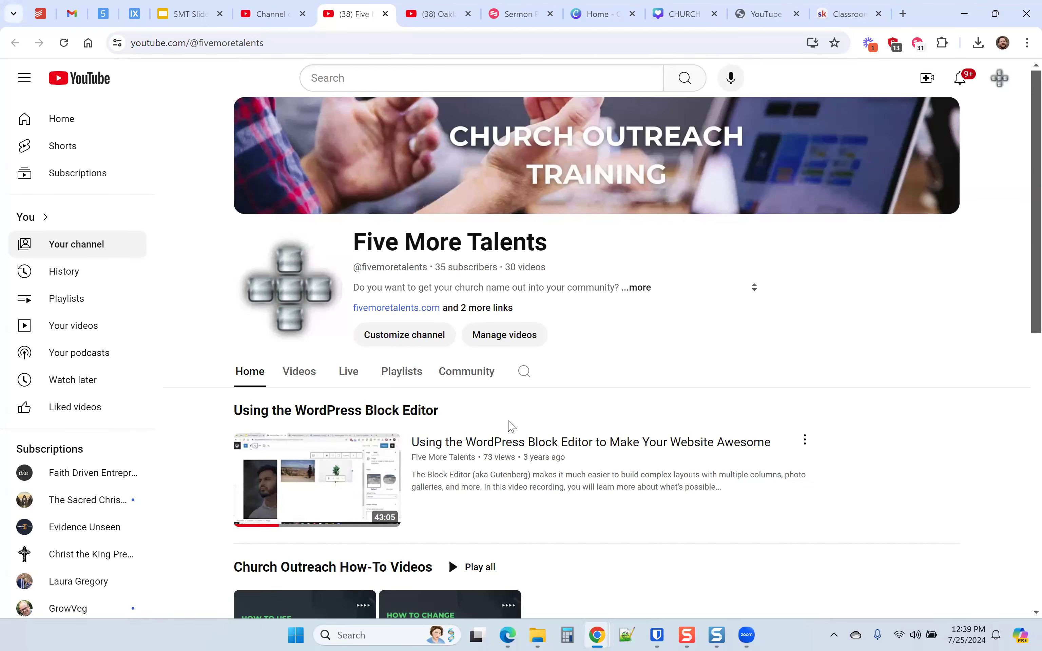
scroll(392, 407, "down", 5)
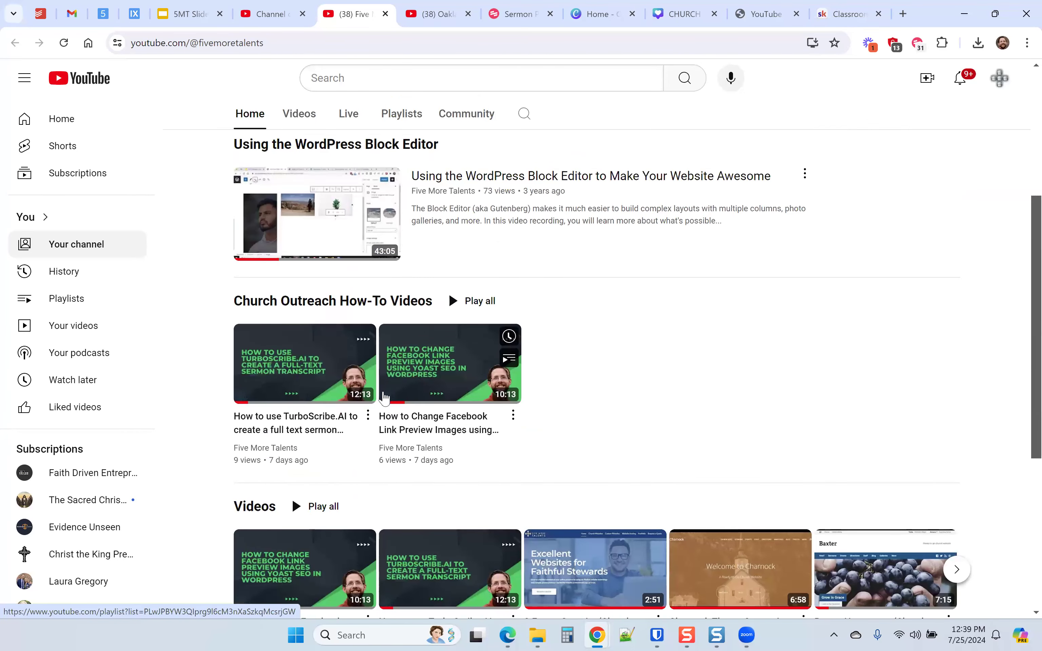
scroll(338, 354, "up", 5)
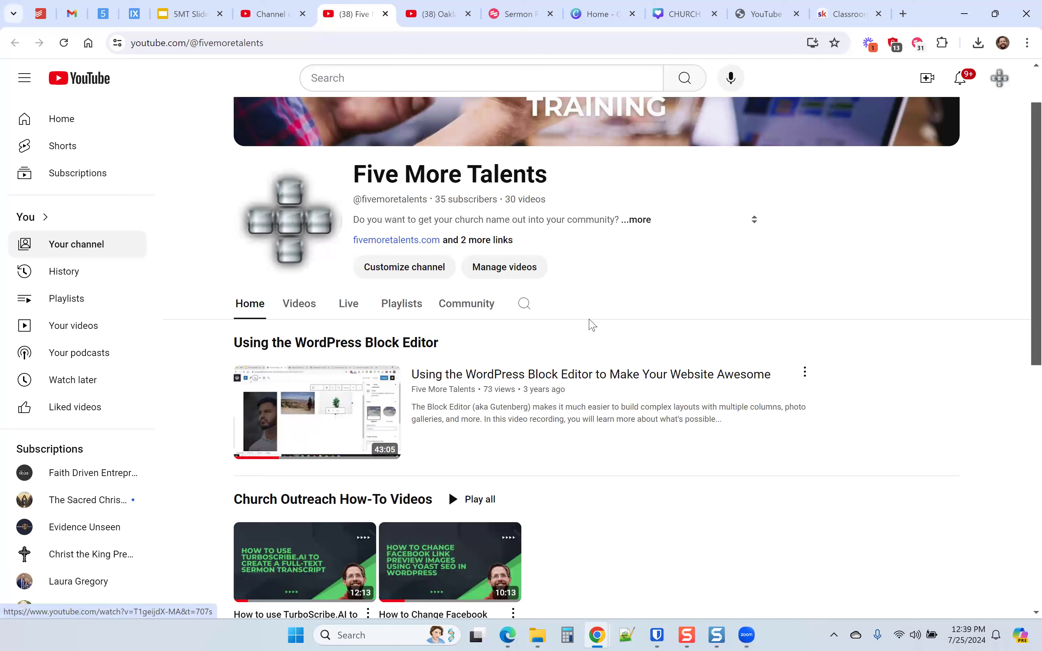
left_click(274, 15)
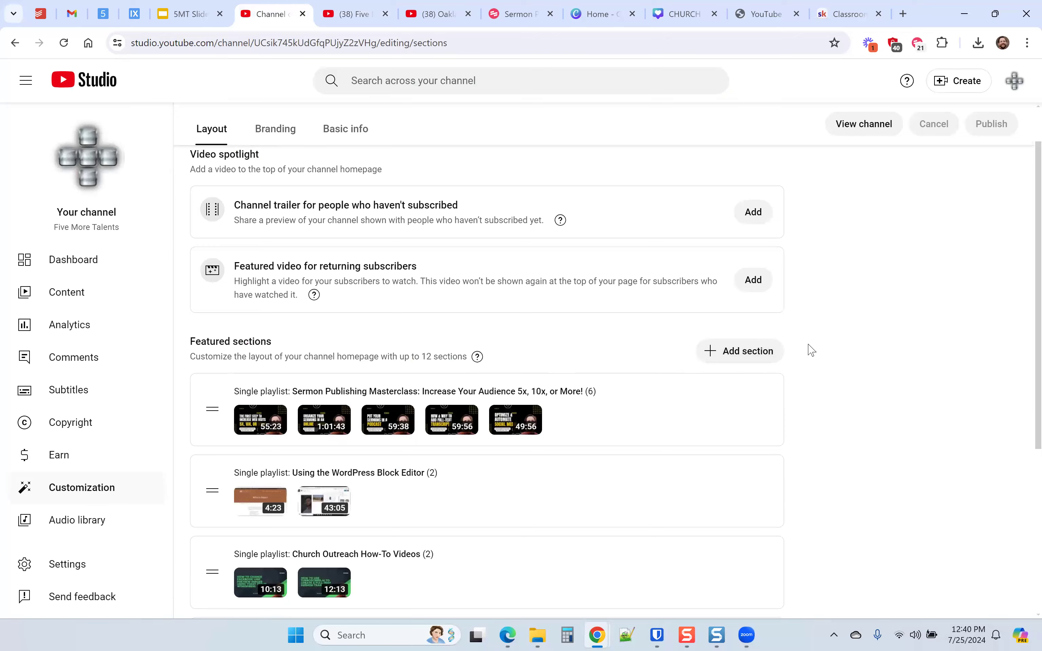
scroll(809, 347, "up", 1)
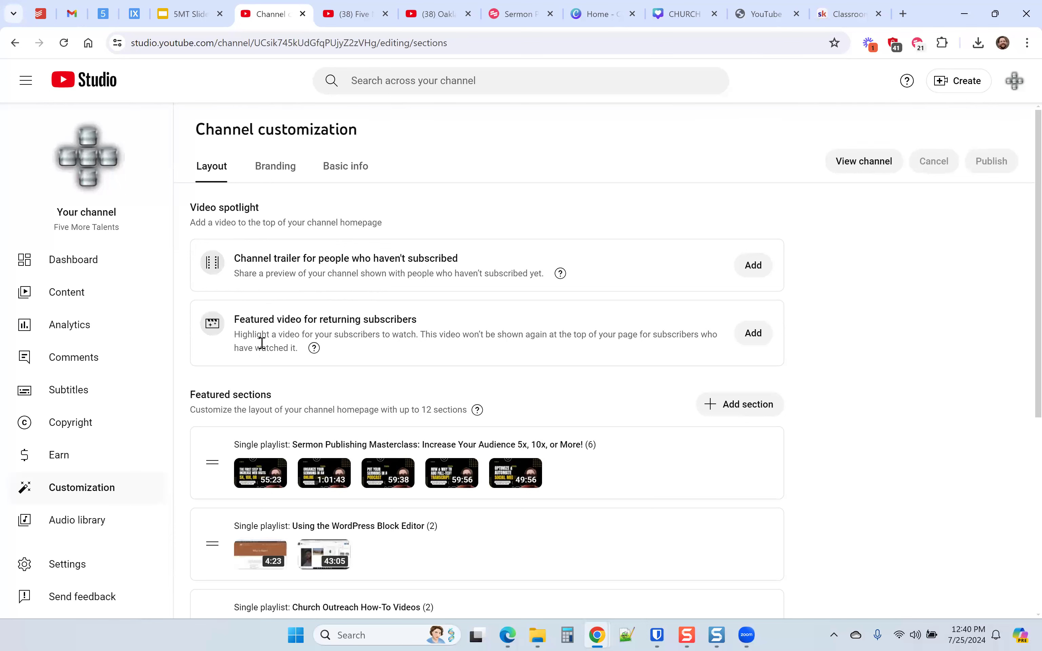
Show the "Add keywords to your YouTube channel" slide in Google Slides, and switch back to YouTube Studio
left_click(192, 13)
left_click(97, 478)
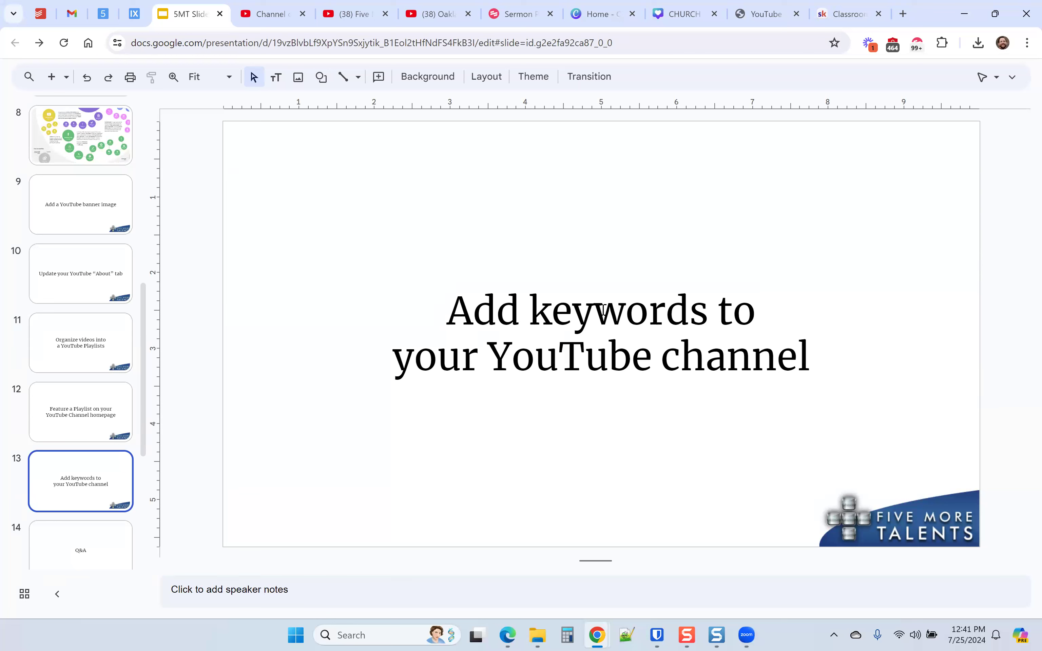
left_click(264, 18)
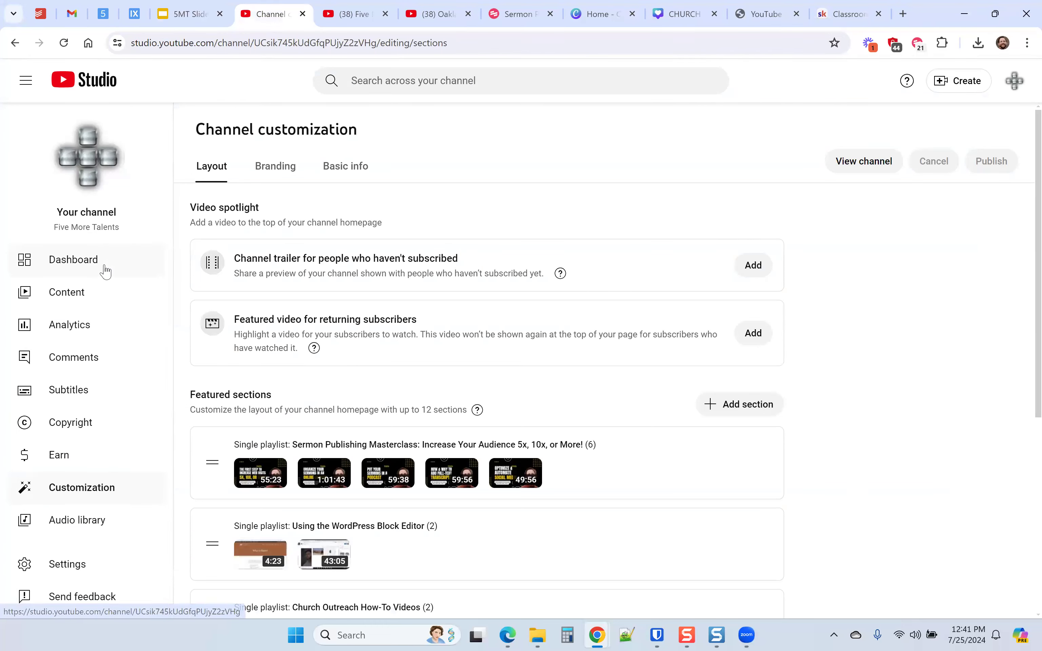
left_click(77, 562)
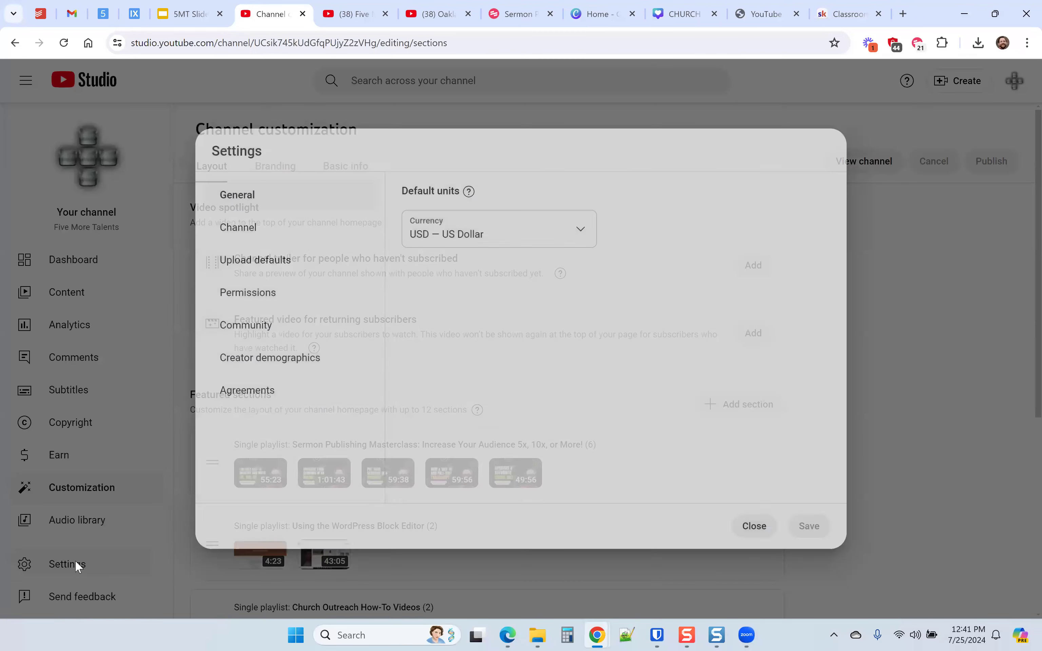
left_click(245, 233)
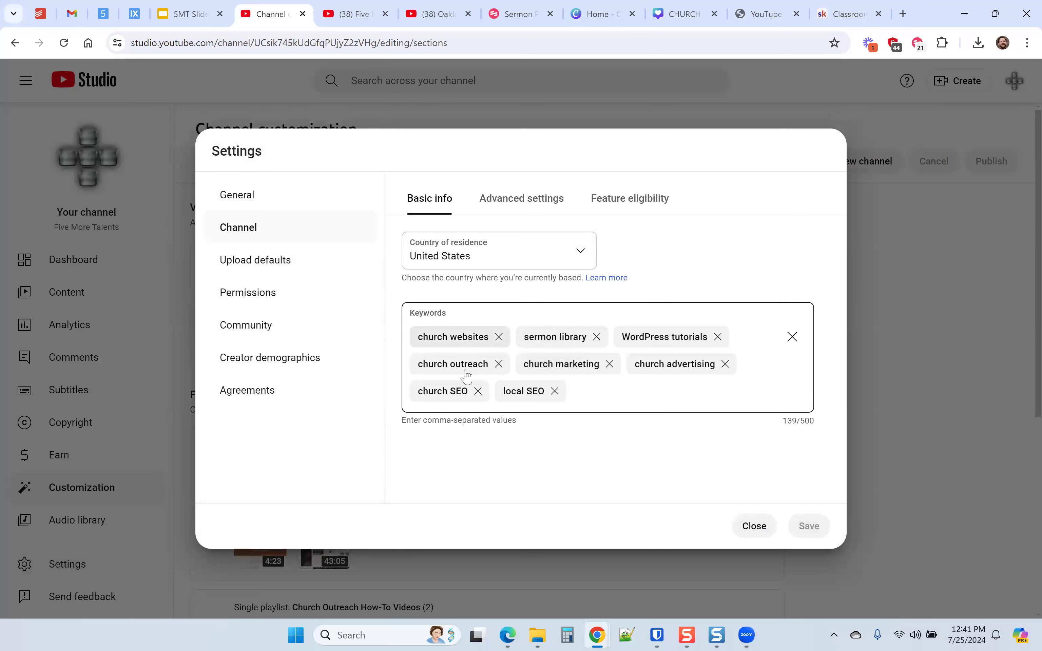
left_click(593, 394)
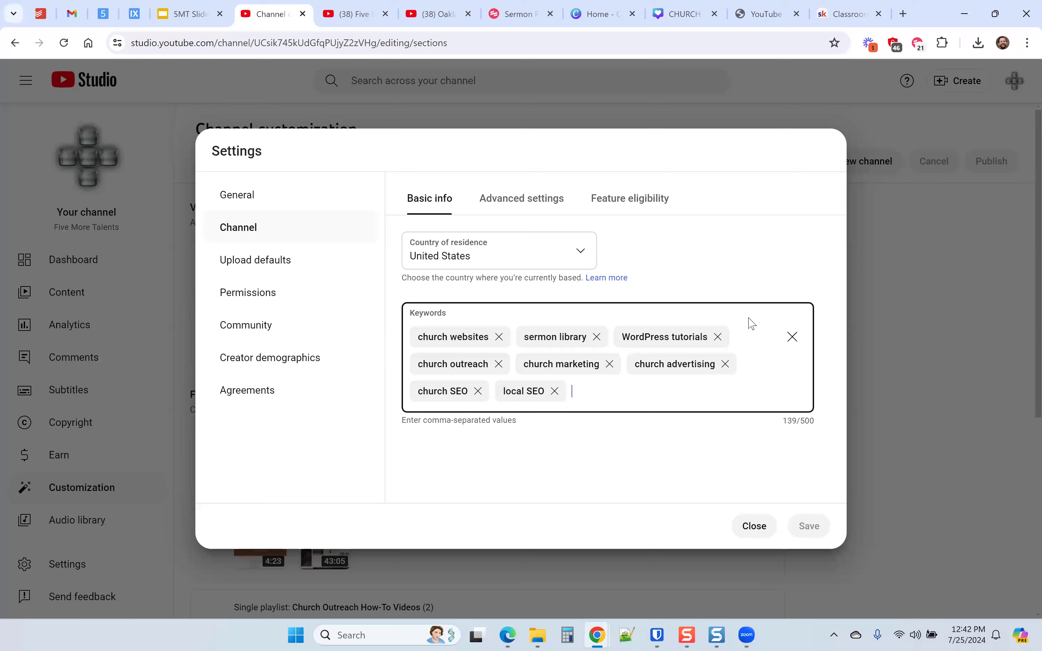
left_click(758, 531)
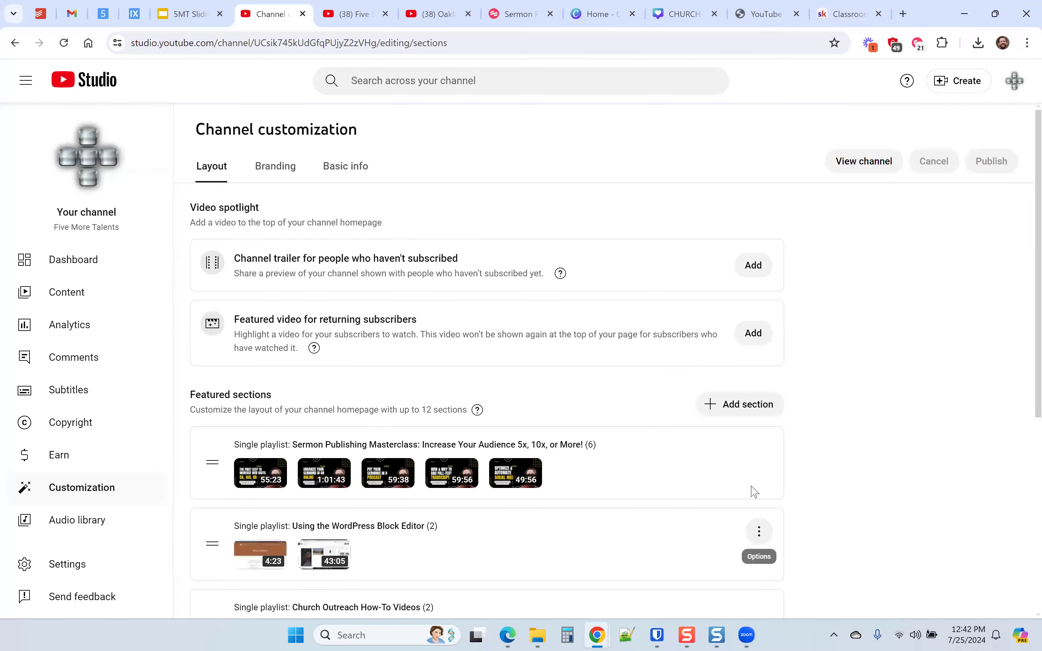